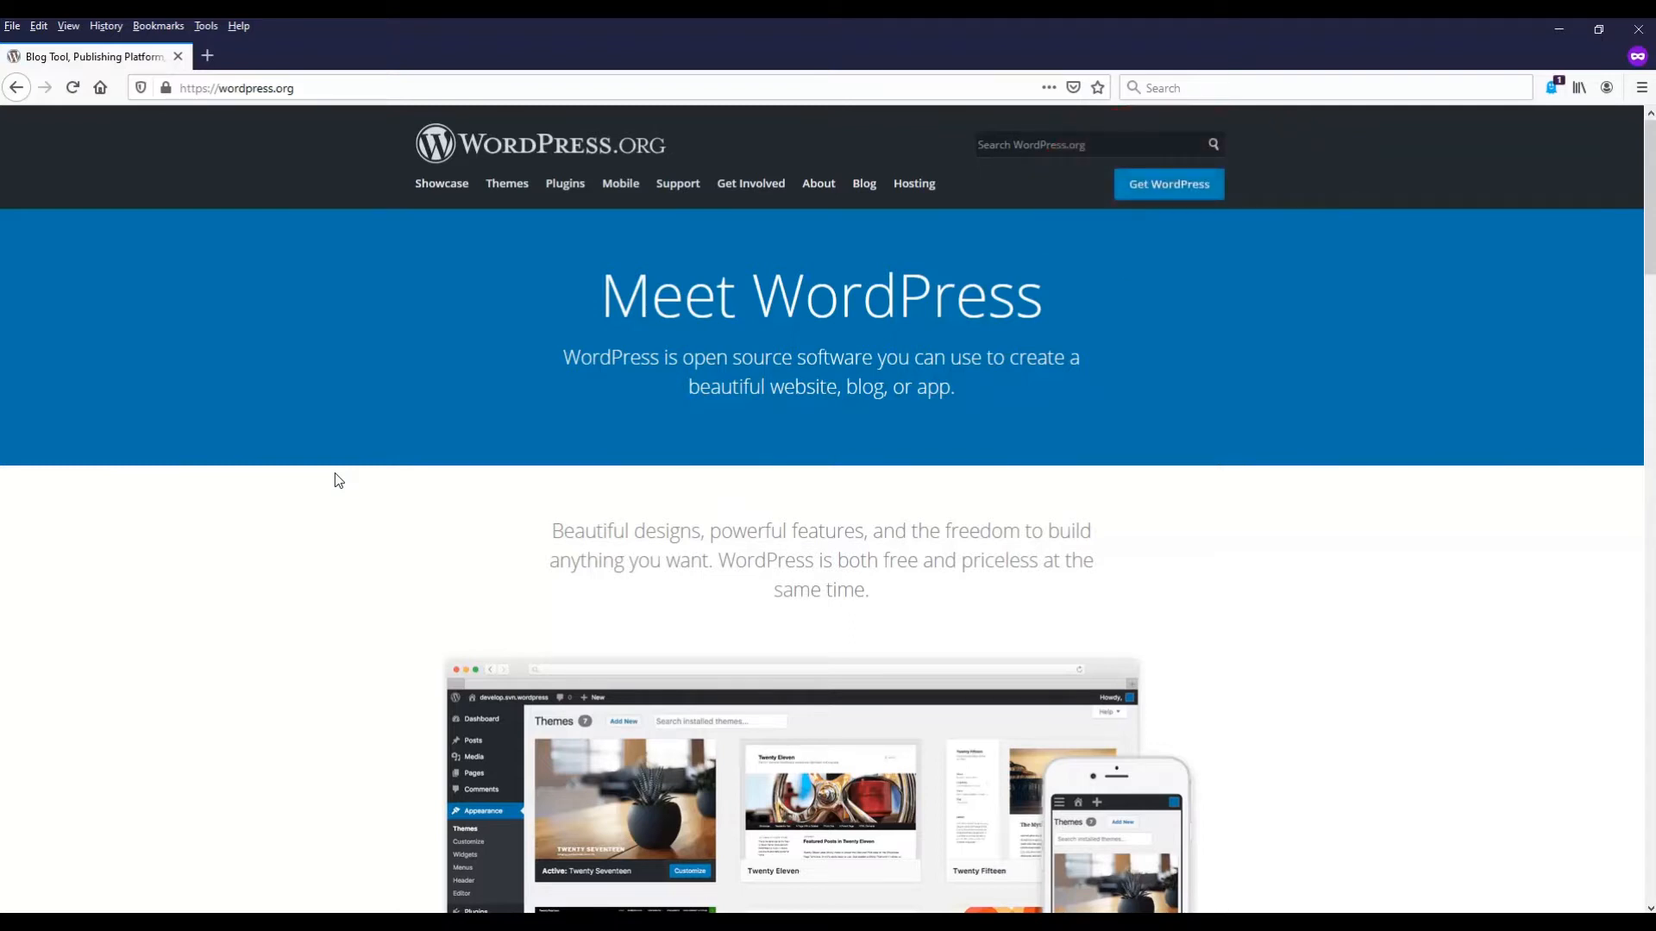
# Download the WordPress 5.5 zip from WordPress.org and save it to the computer.
pyautogui.click(1168, 184)
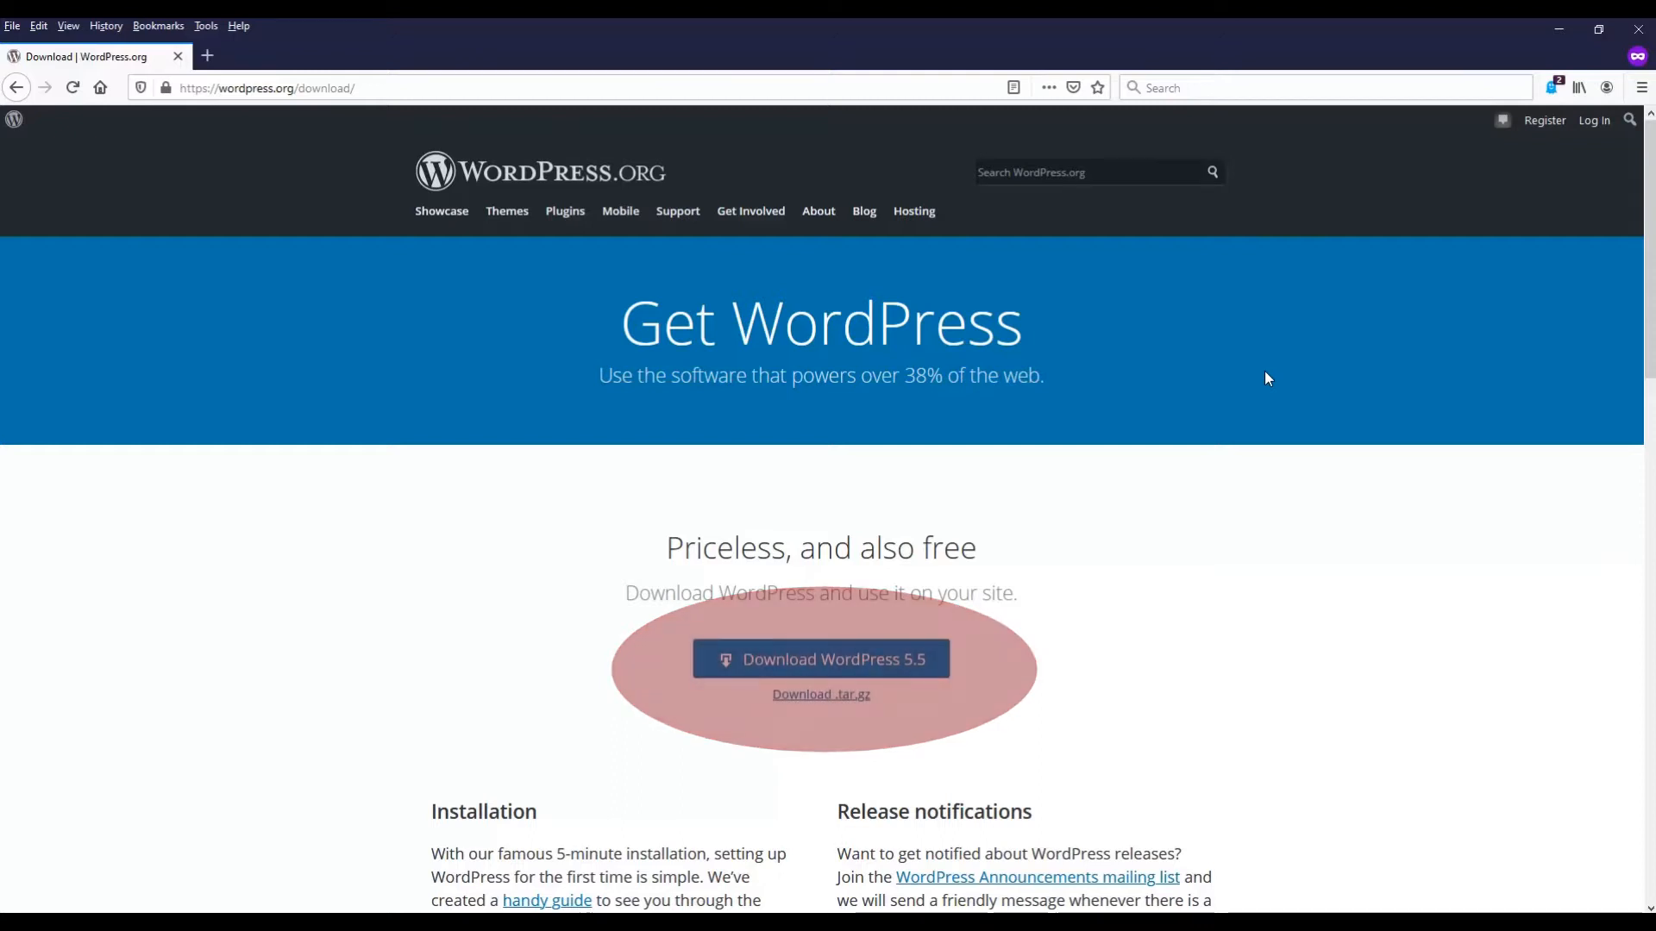
pyautogui.click(873, 669)
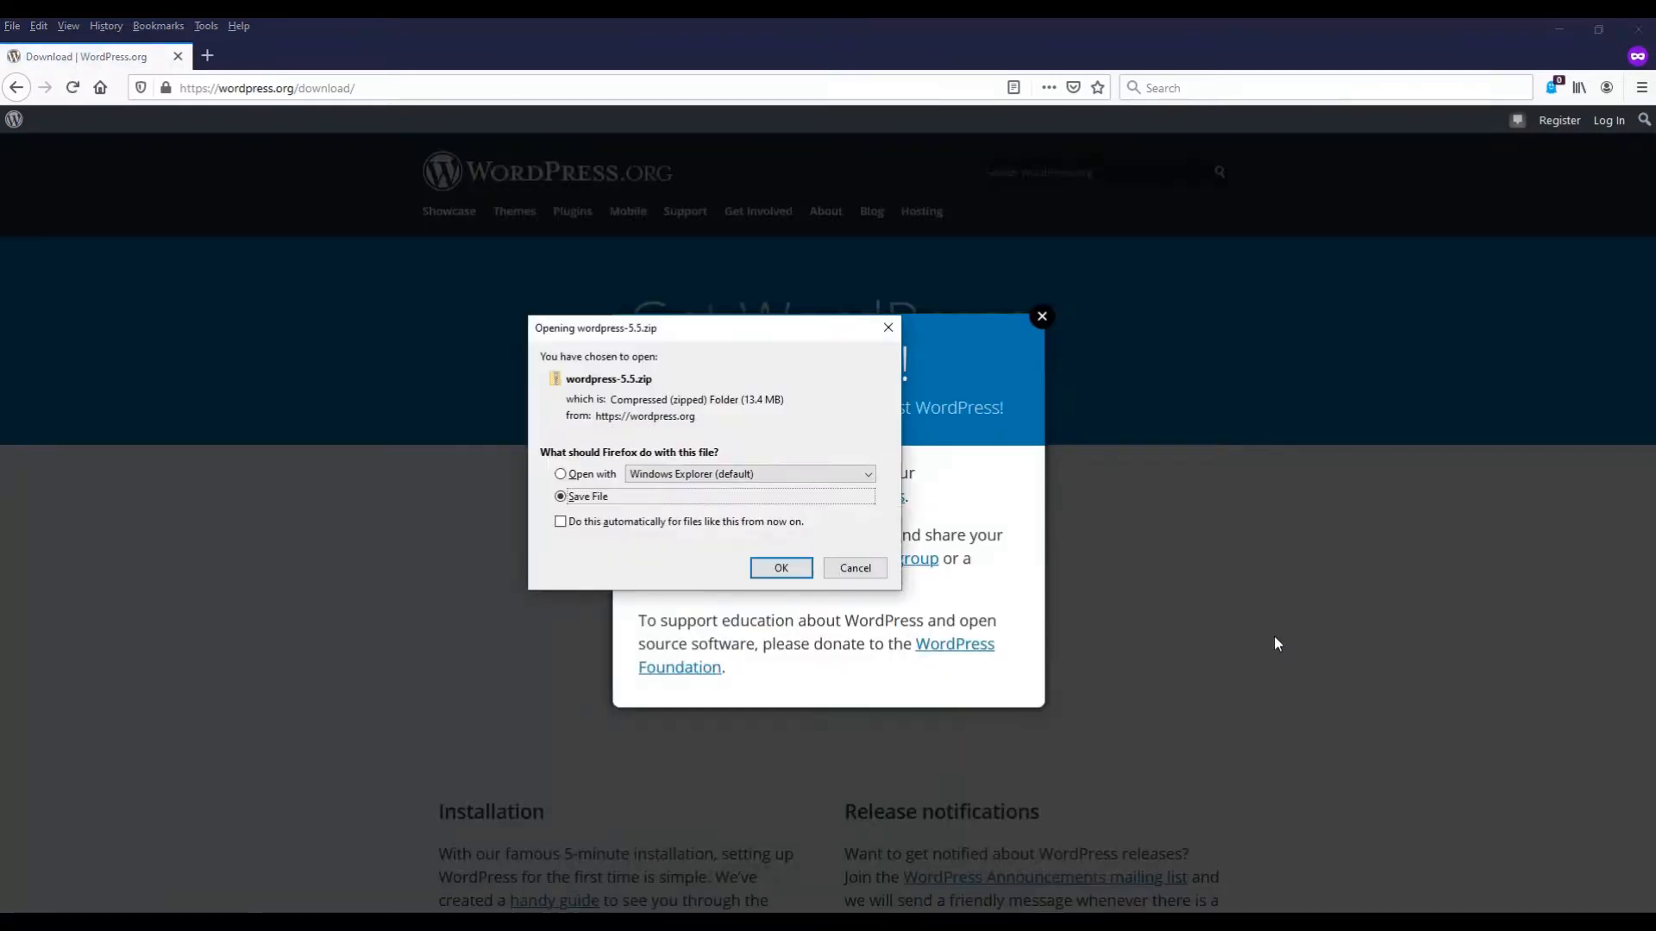
pyautogui.click(781, 570)
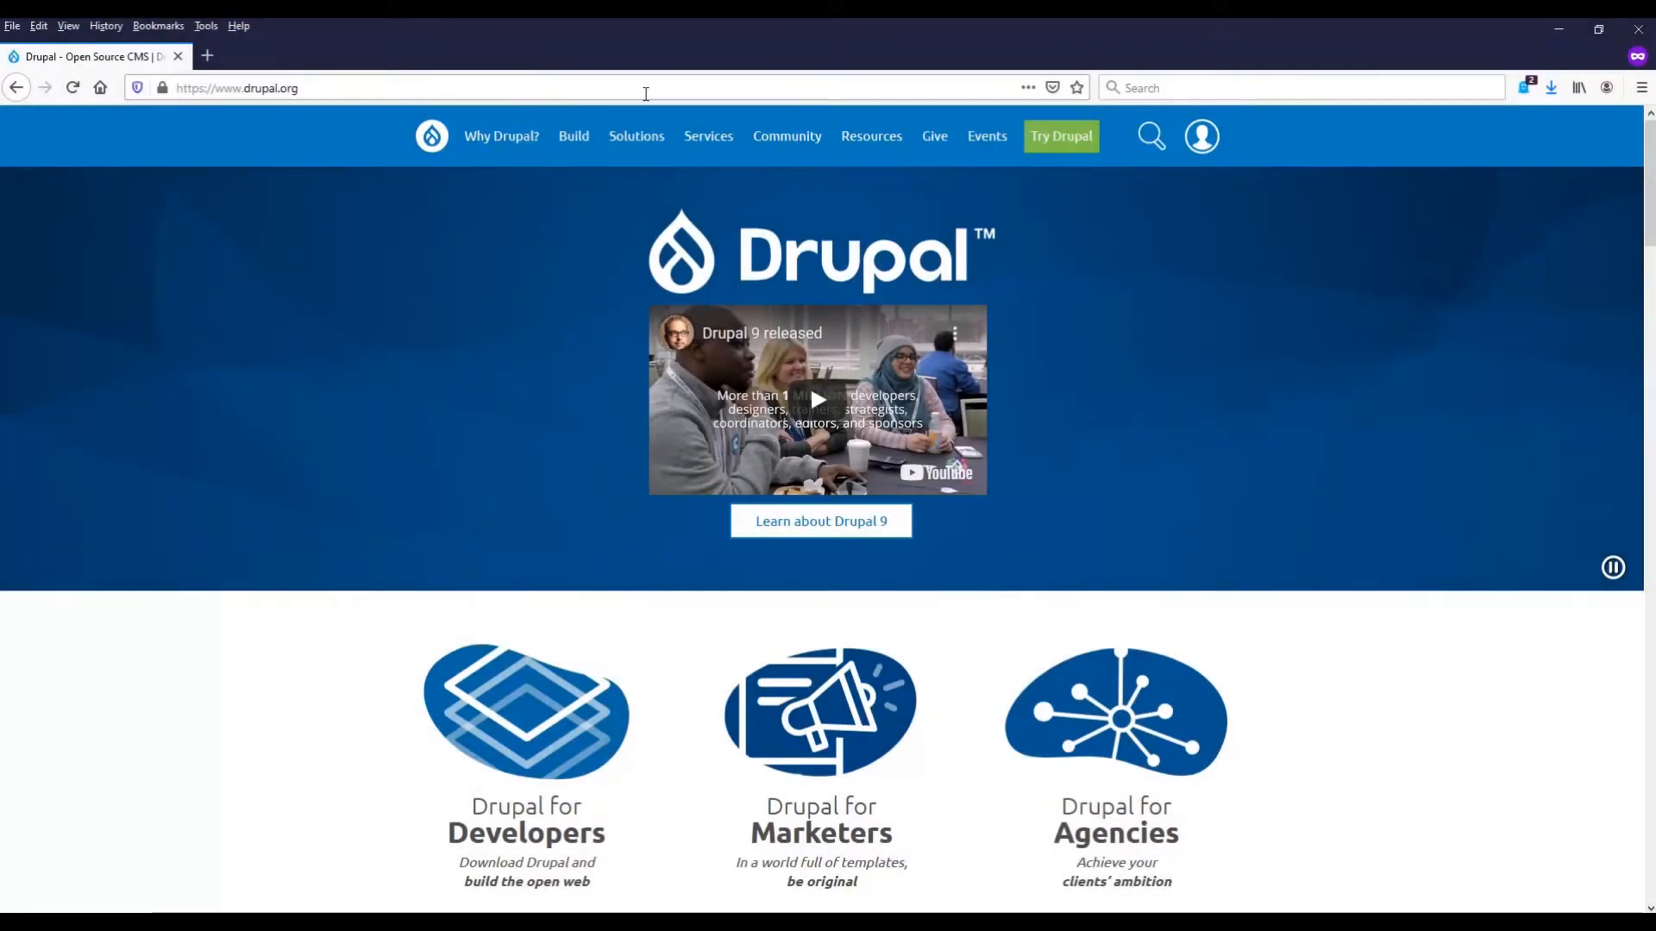
# Save the drupal-9.0.3 zip from drupal.org's Download page, then minimize Firefox.
pyautogui.moveTo(985, 164)
pyautogui.moveTo(1053, 155)
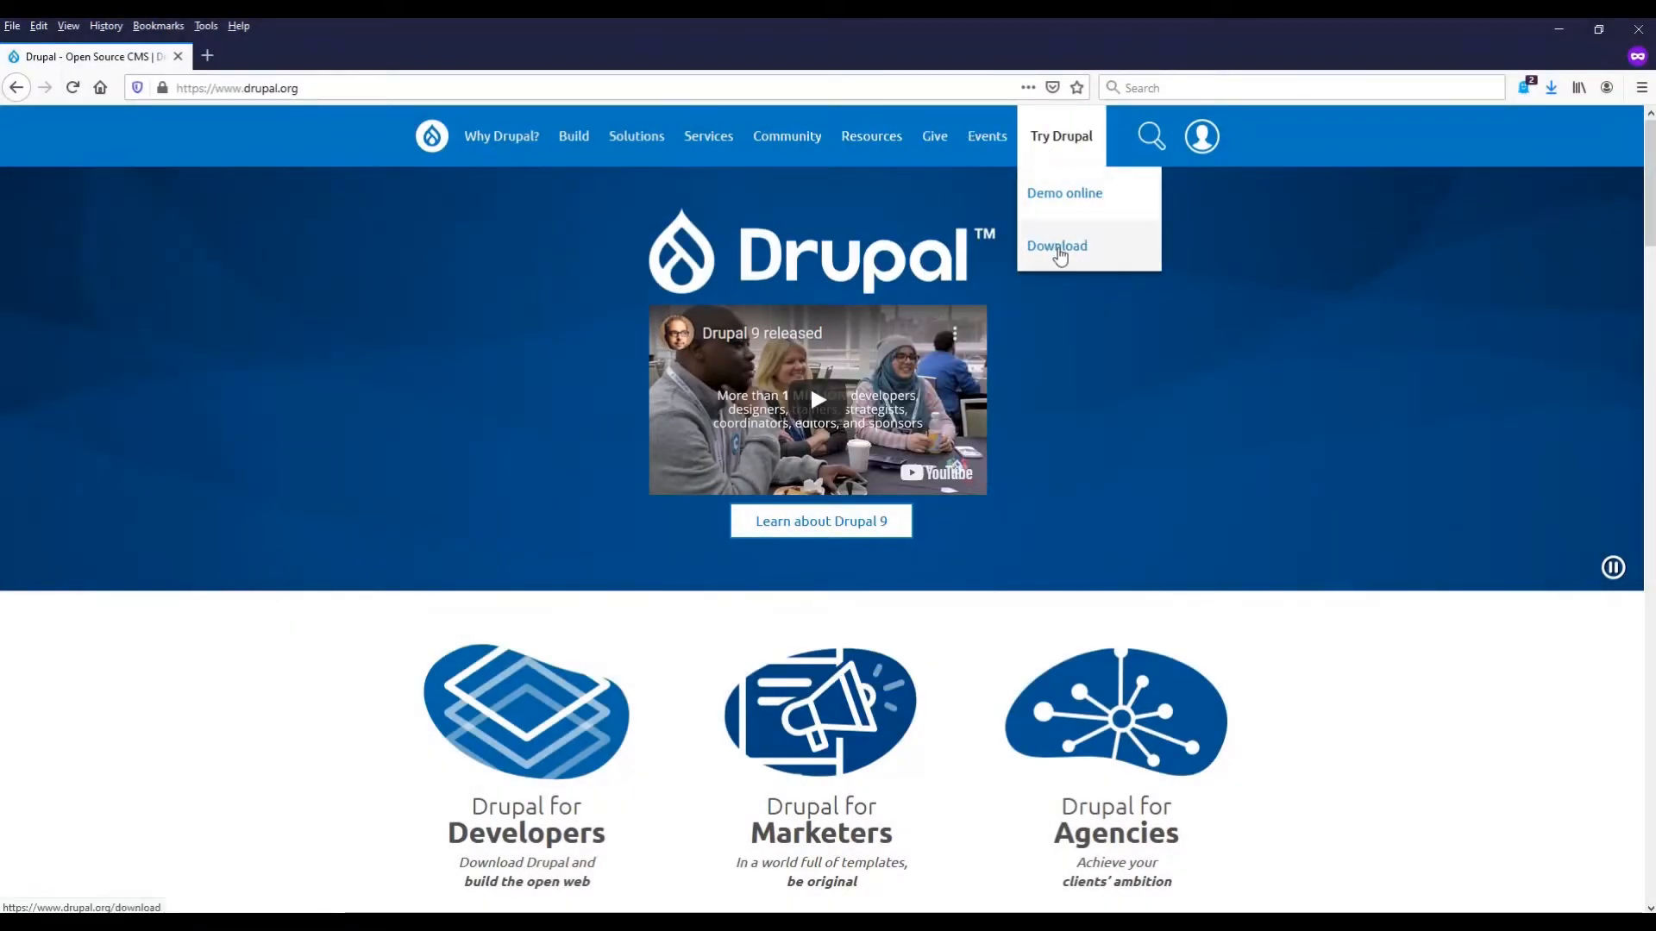
pyautogui.click(1058, 249)
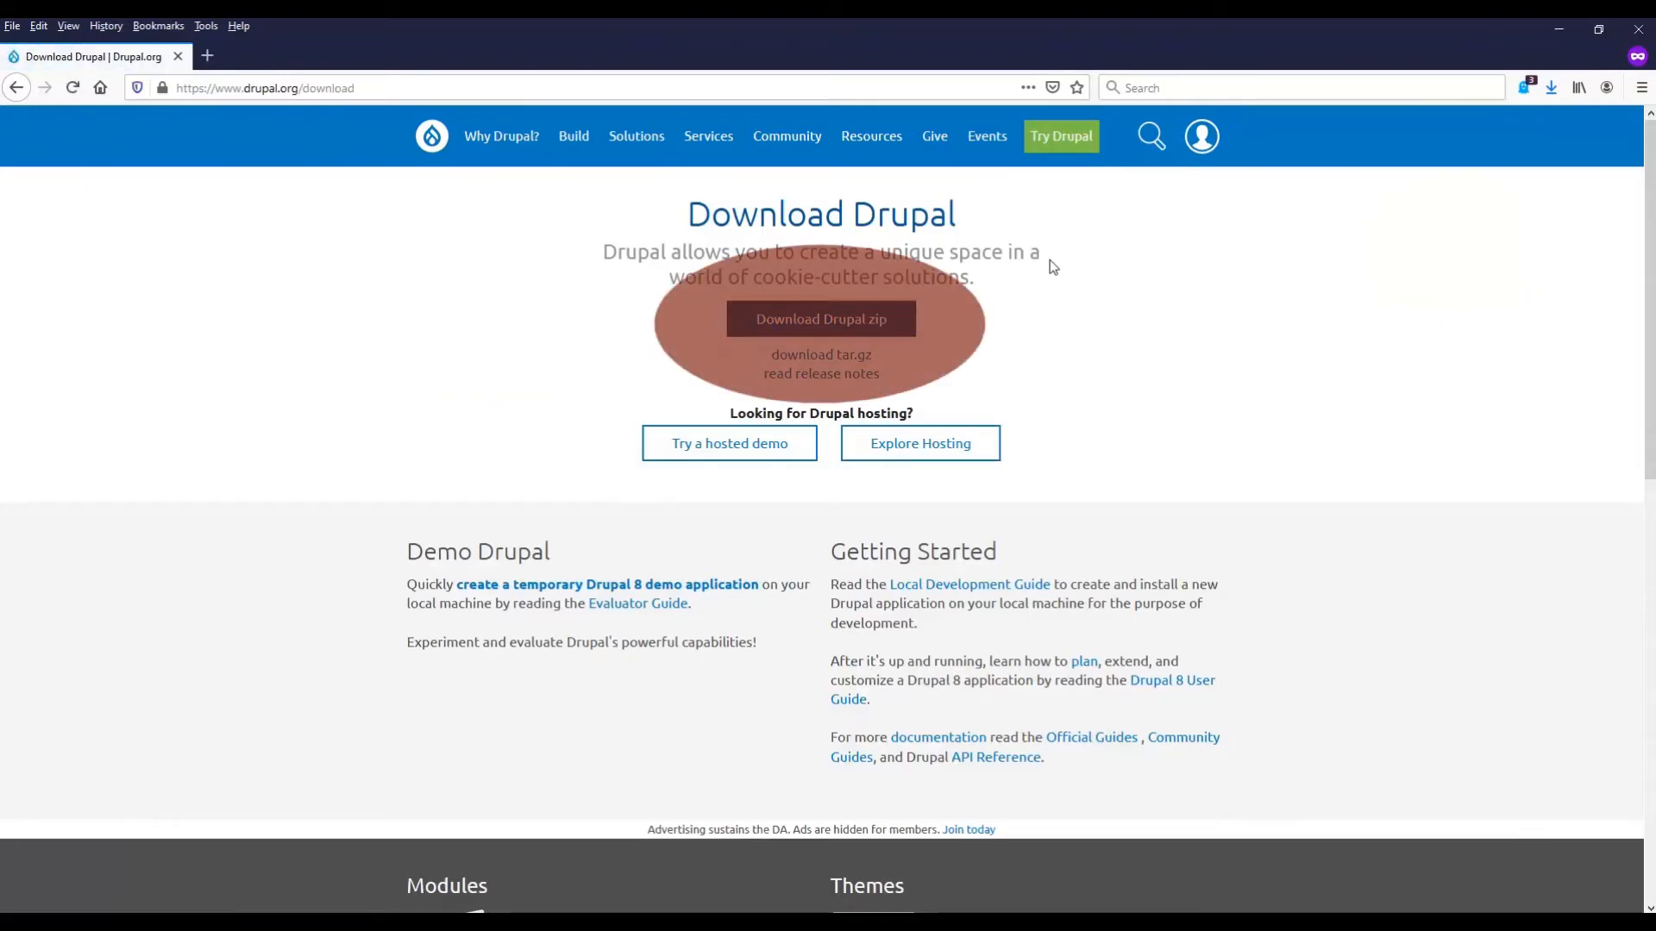
pyautogui.click(872, 319)
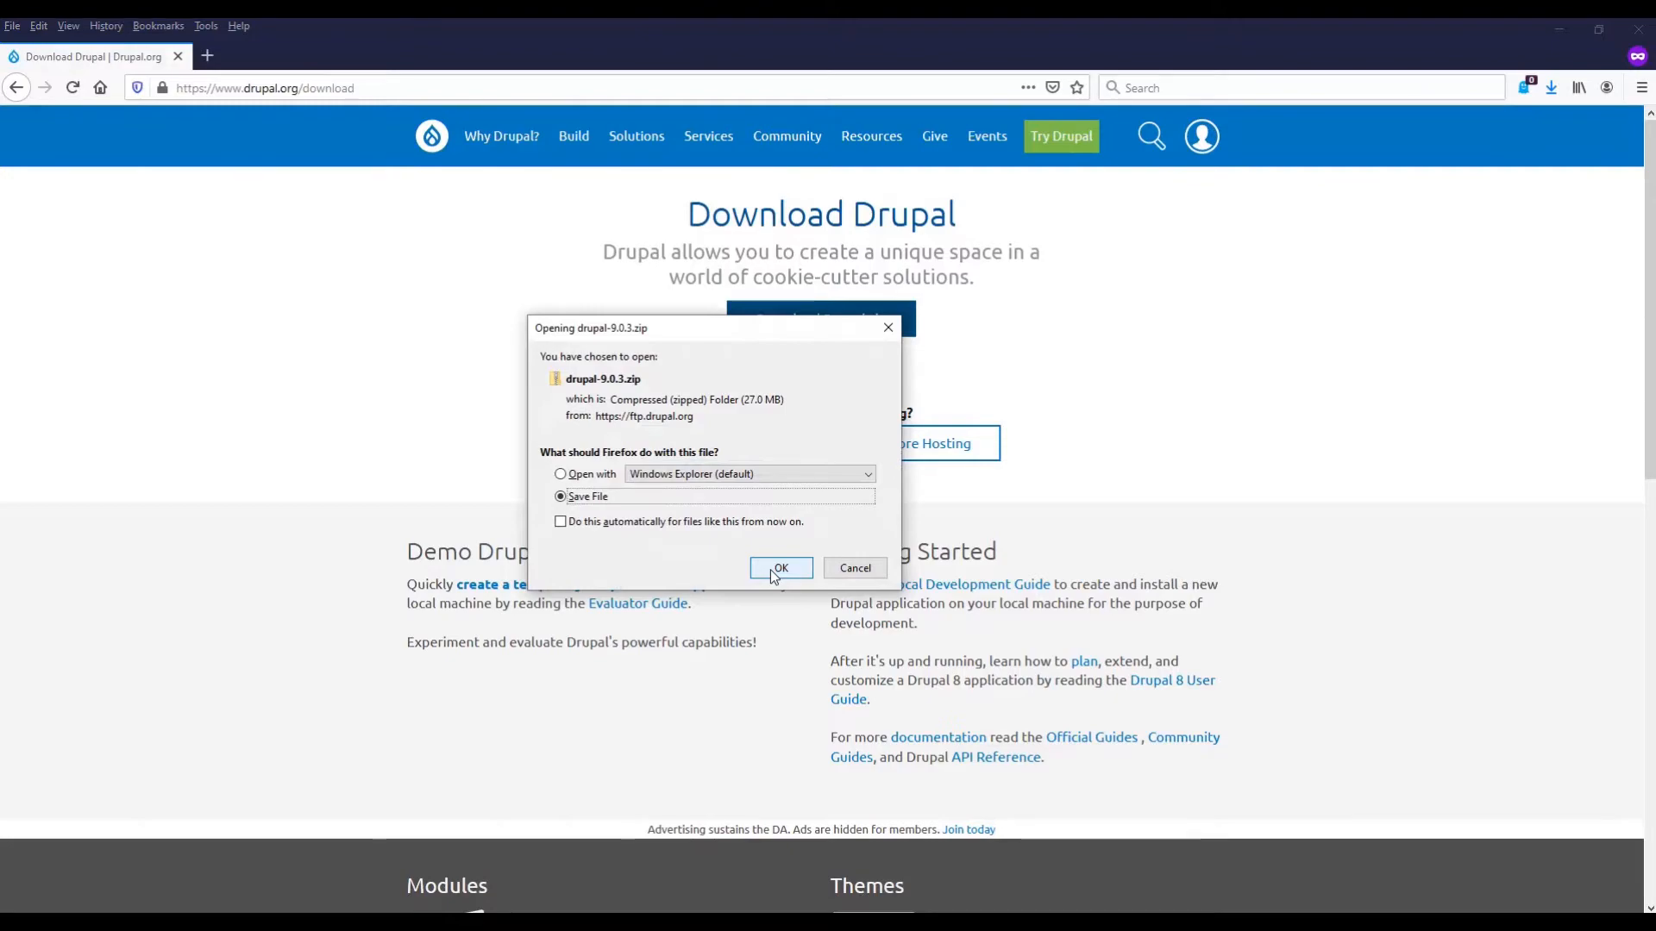
pyautogui.click(780, 568)
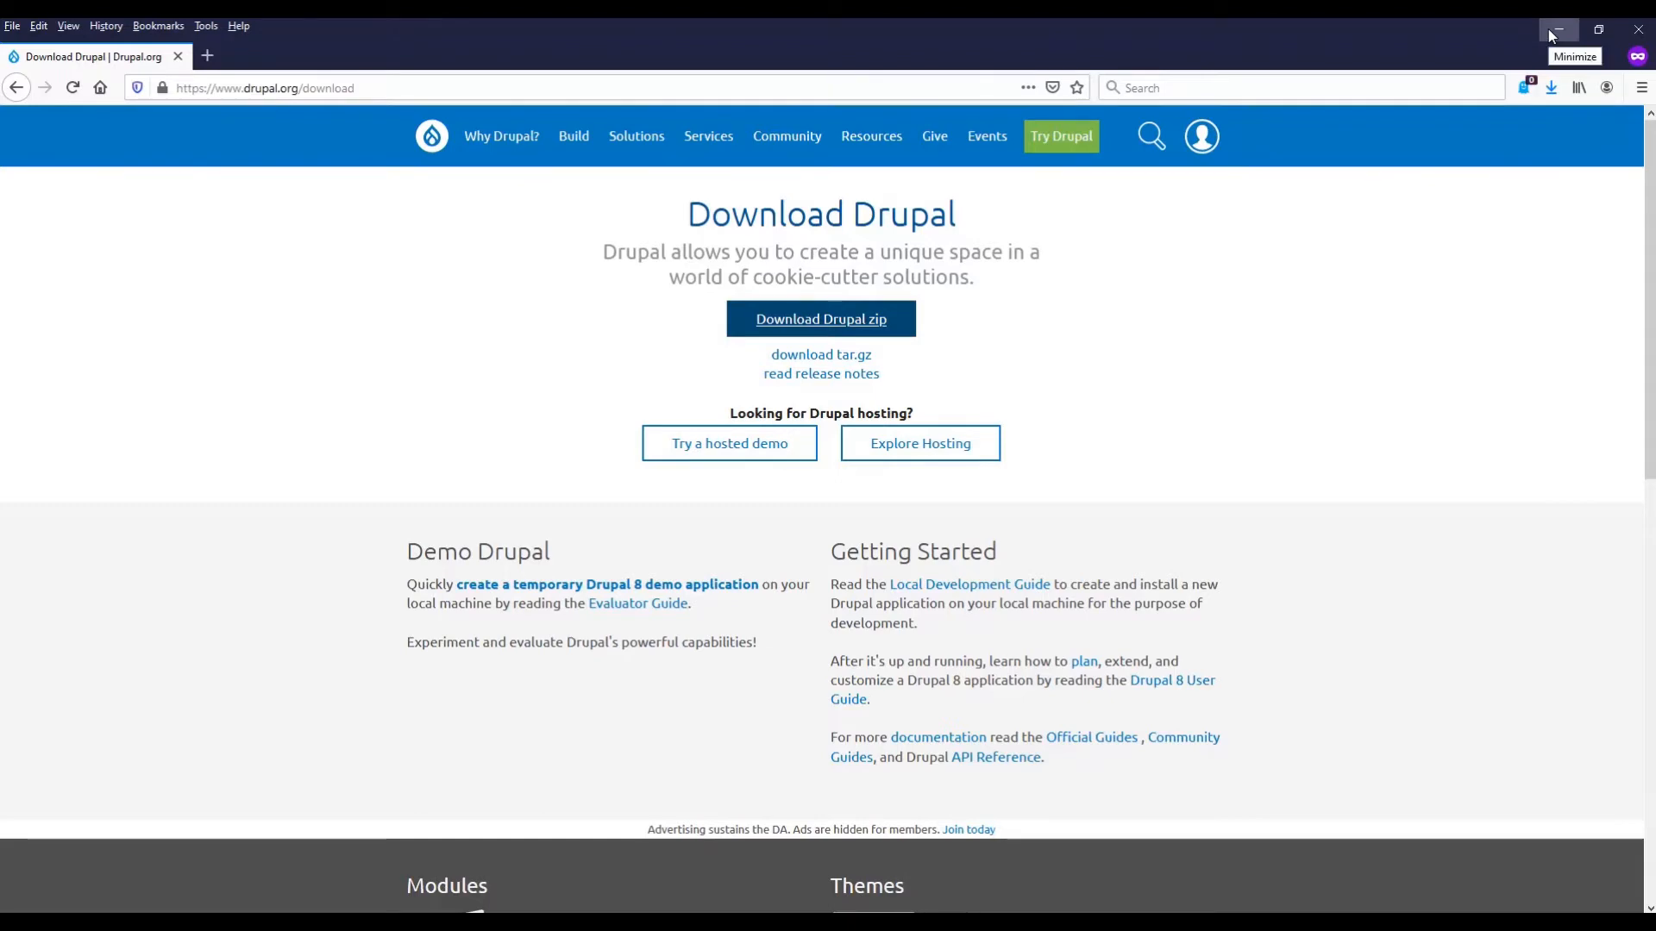
pyautogui.click(1548, 29)
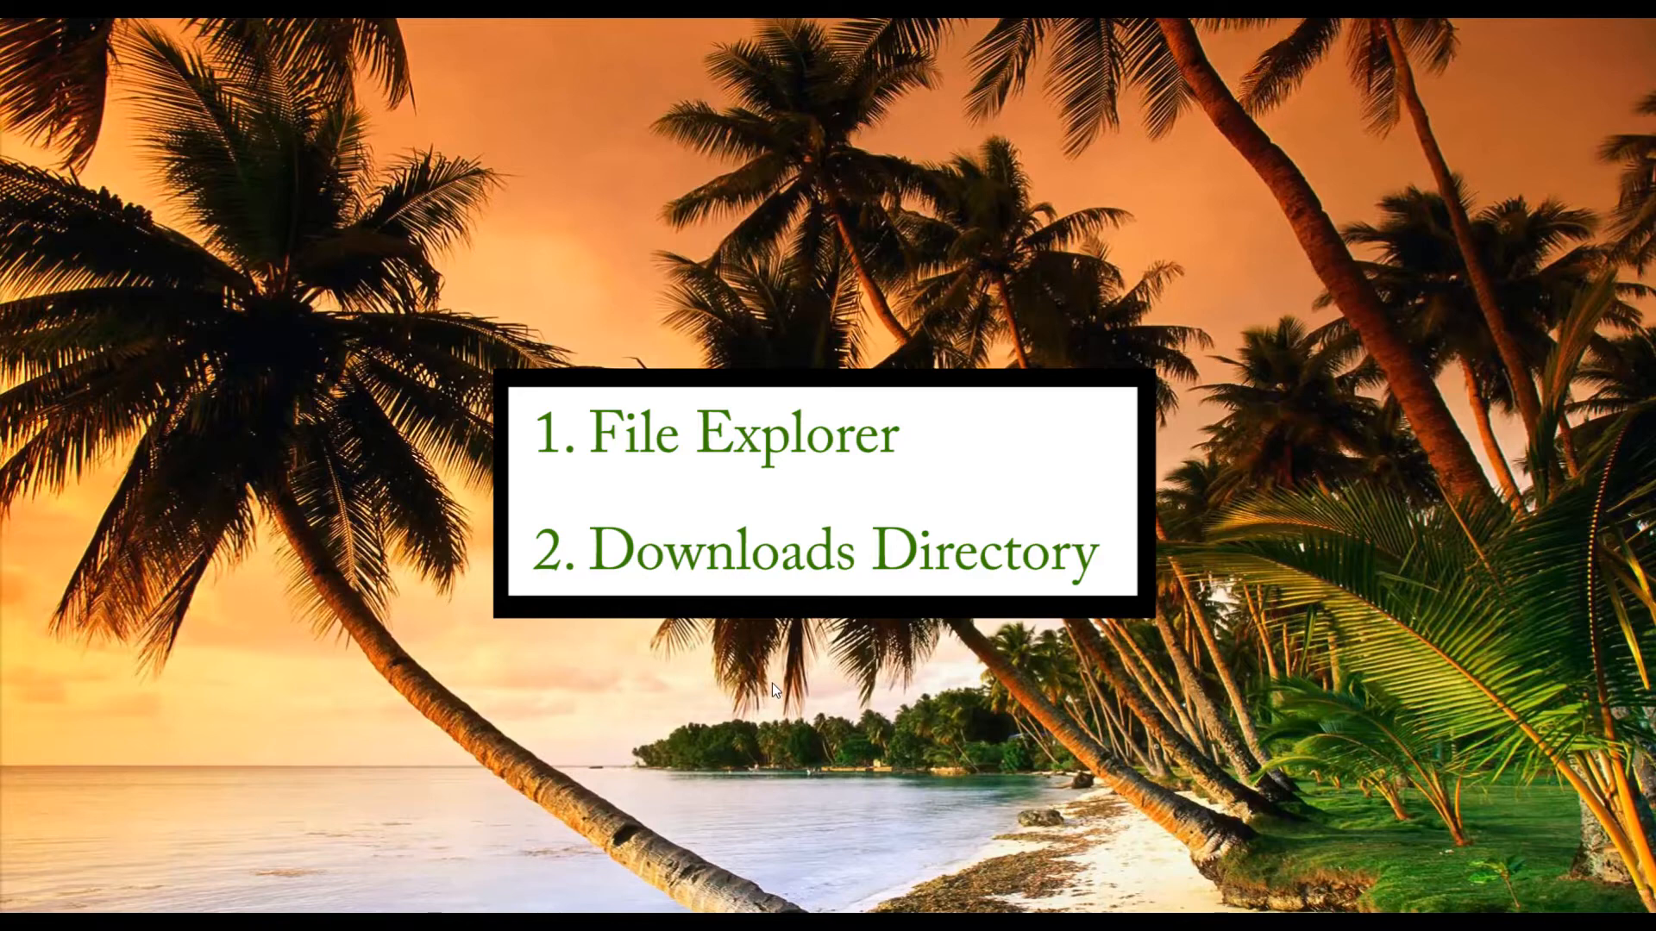
# Cut the drupal-9.0.3 and wordpress-5.5 zips from the Downloads folder in File Explorer.
pyautogui.click(493, 919)
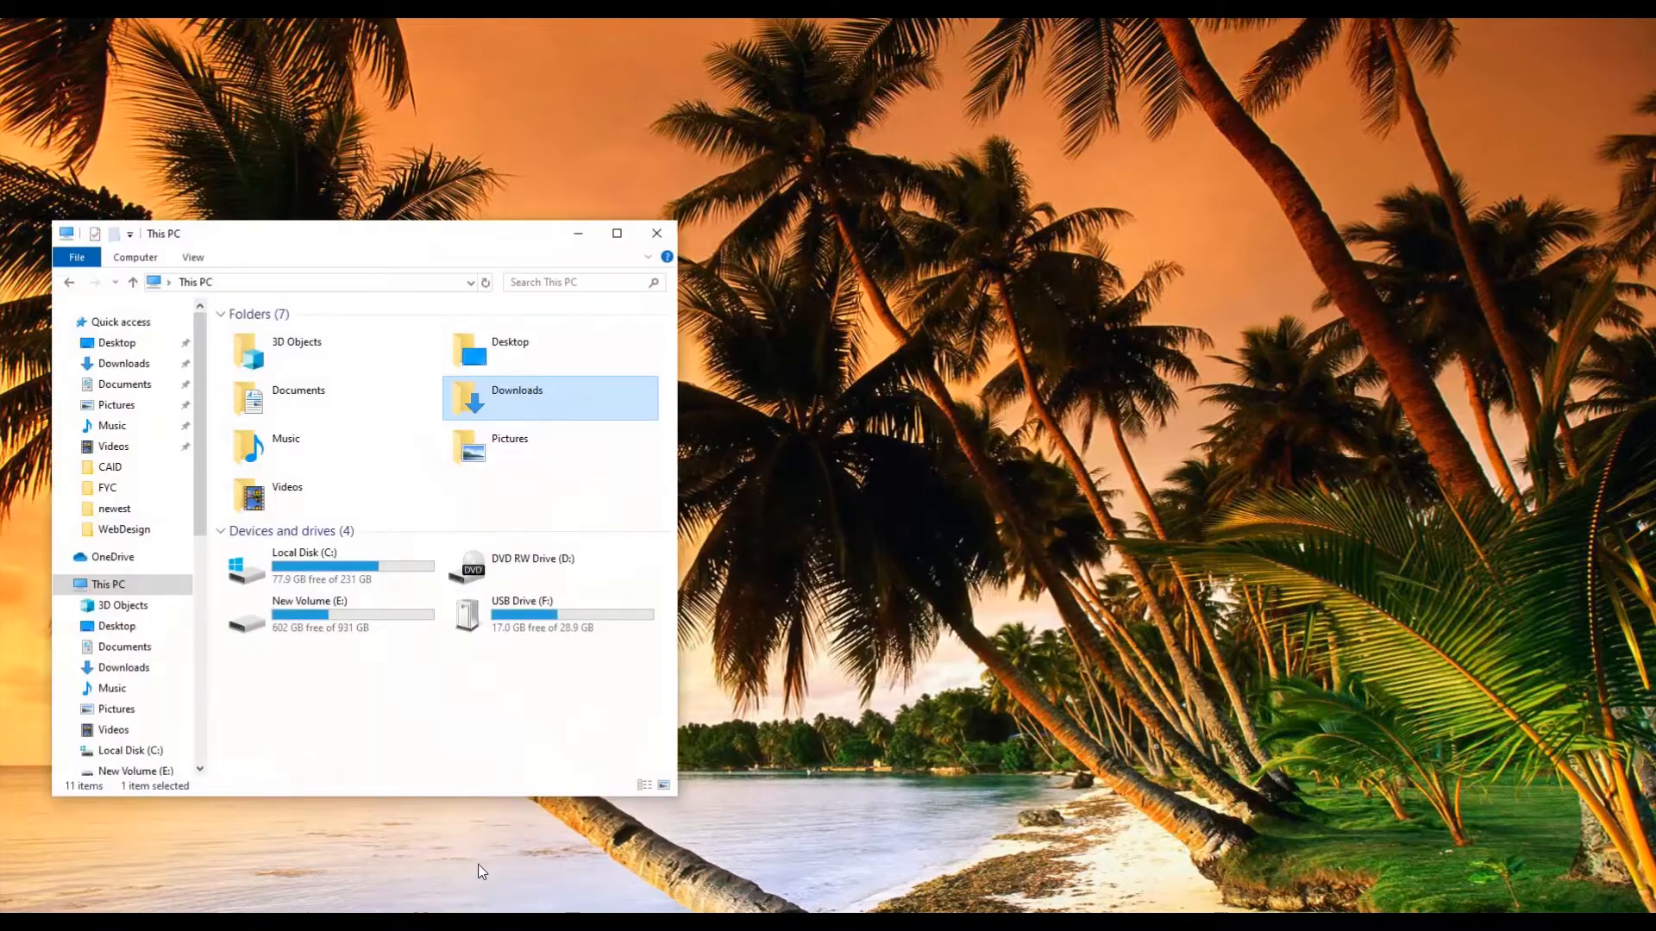
pyautogui.click(124, 363)
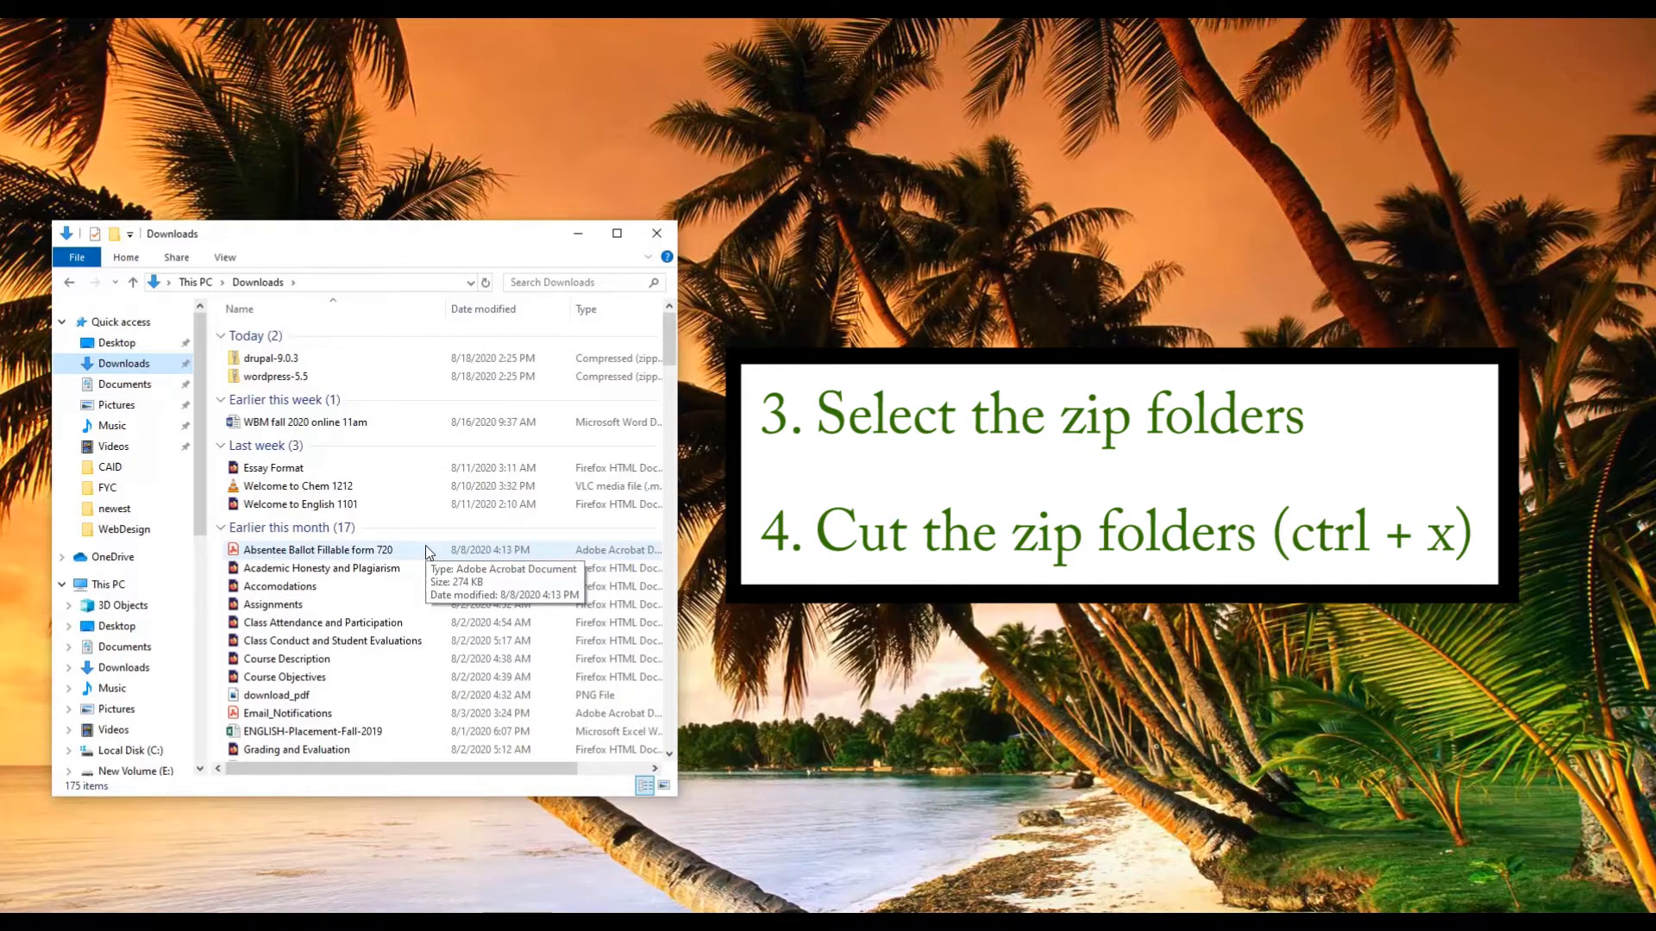
pyautogui.click(350, 354)
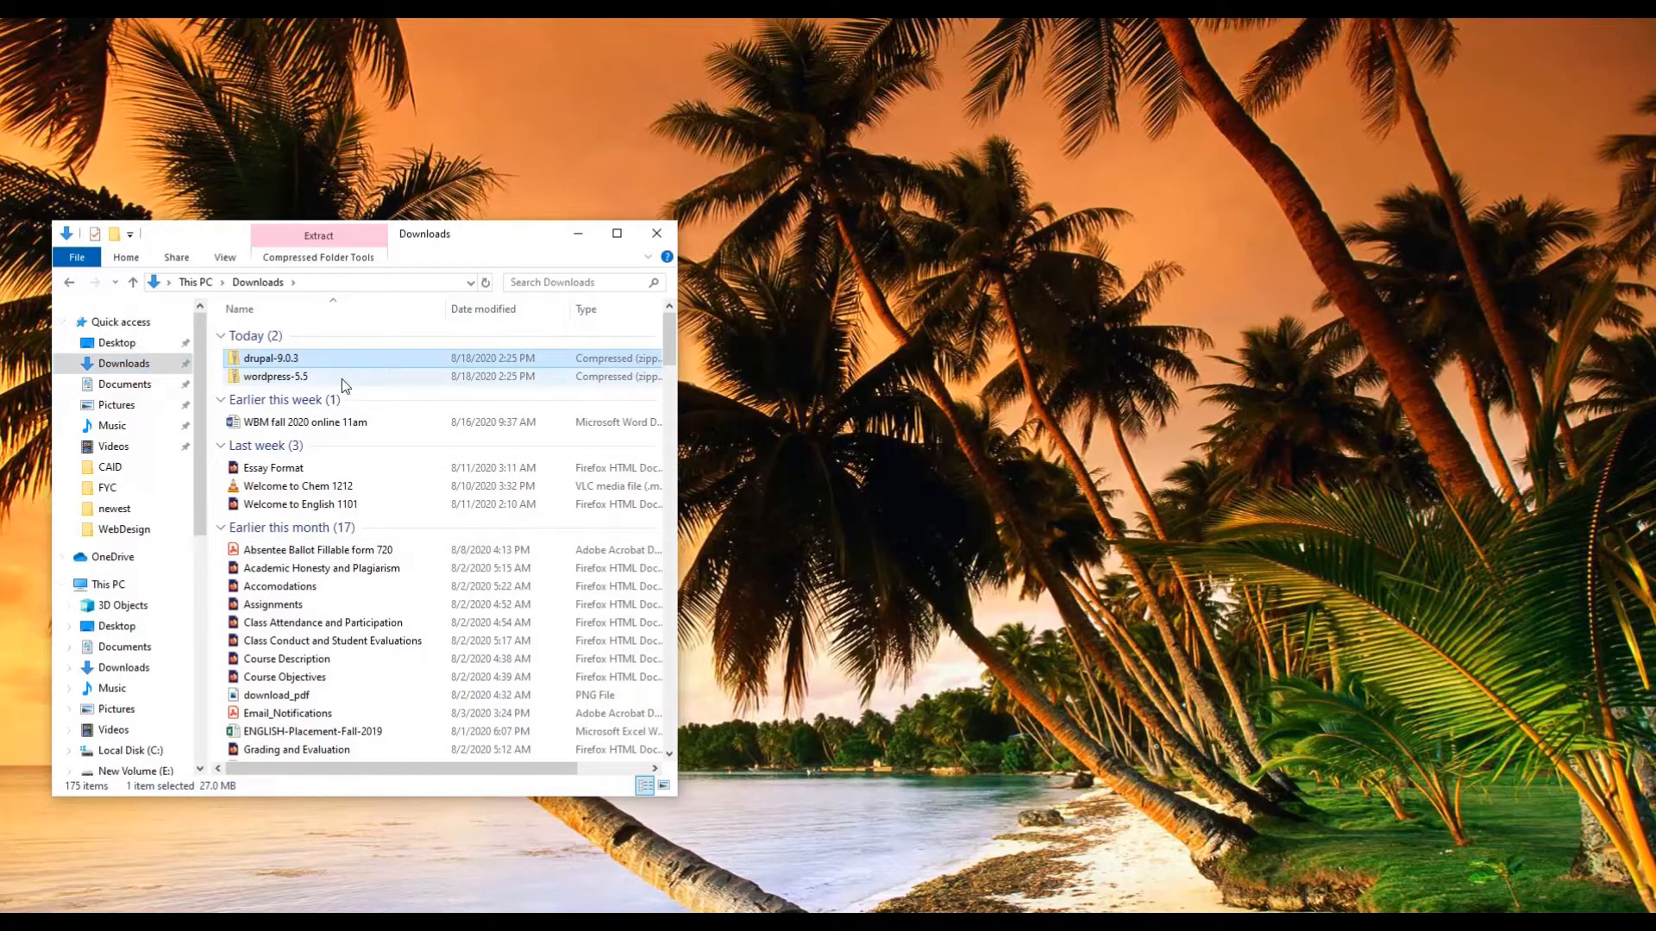
pyautogui.keyDown('shift'); pyautogui.click(341, 379); pyautogui.keyUp('shift')
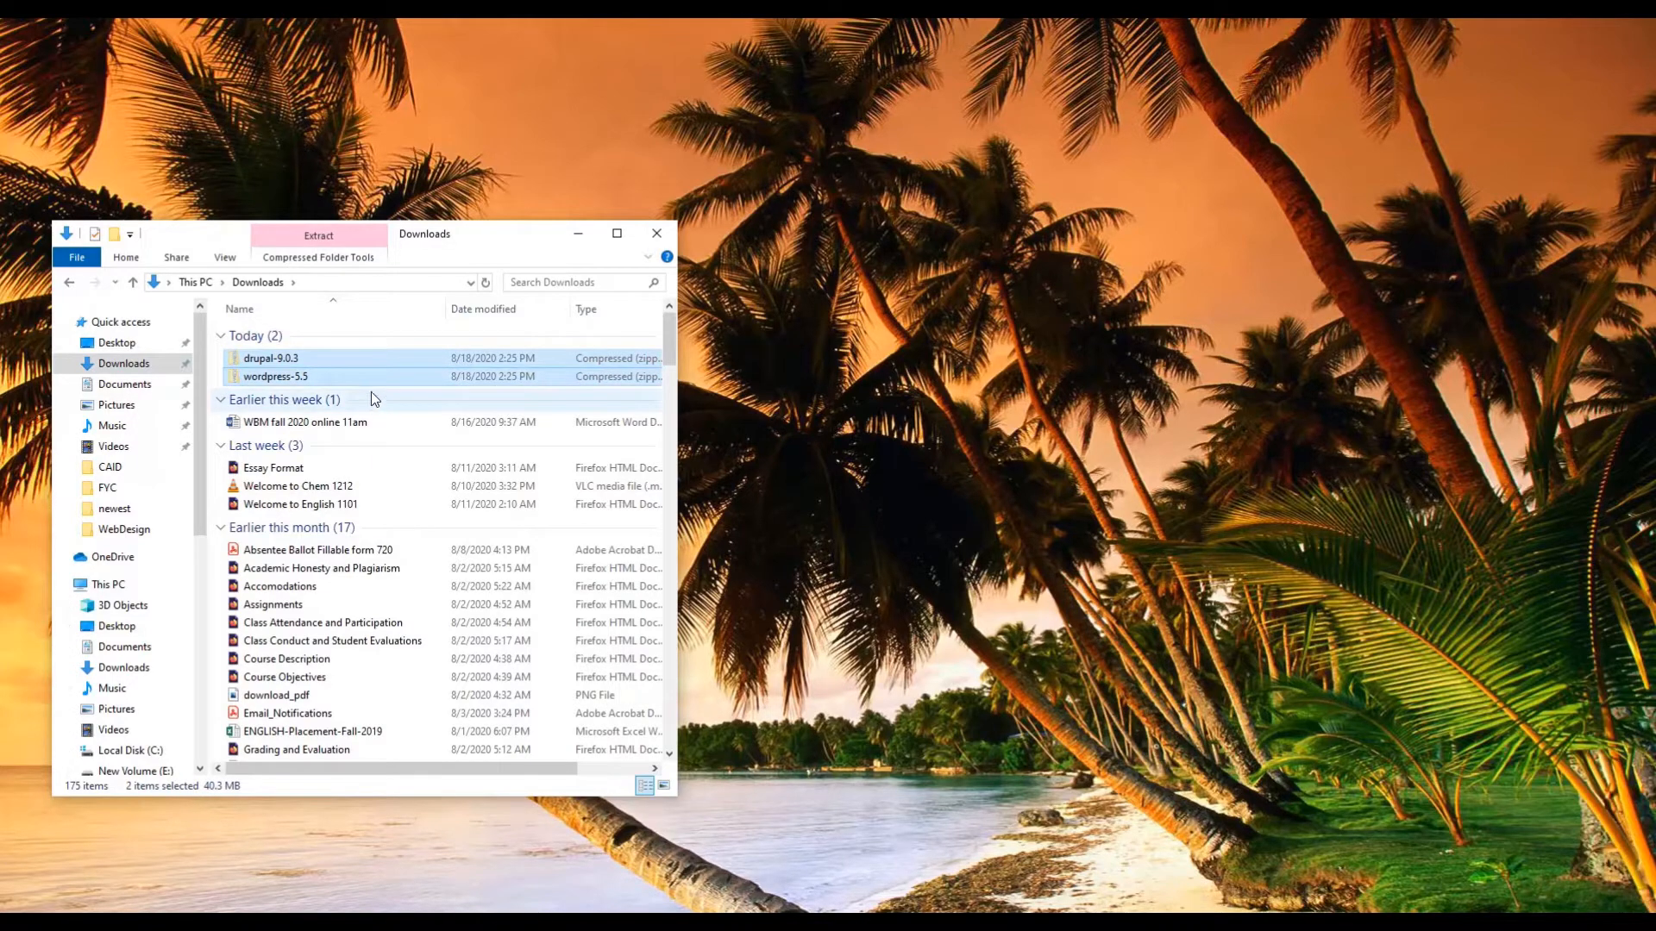
pyautogui.rightClick(365, 377)
pyautogui.click(448, 545)
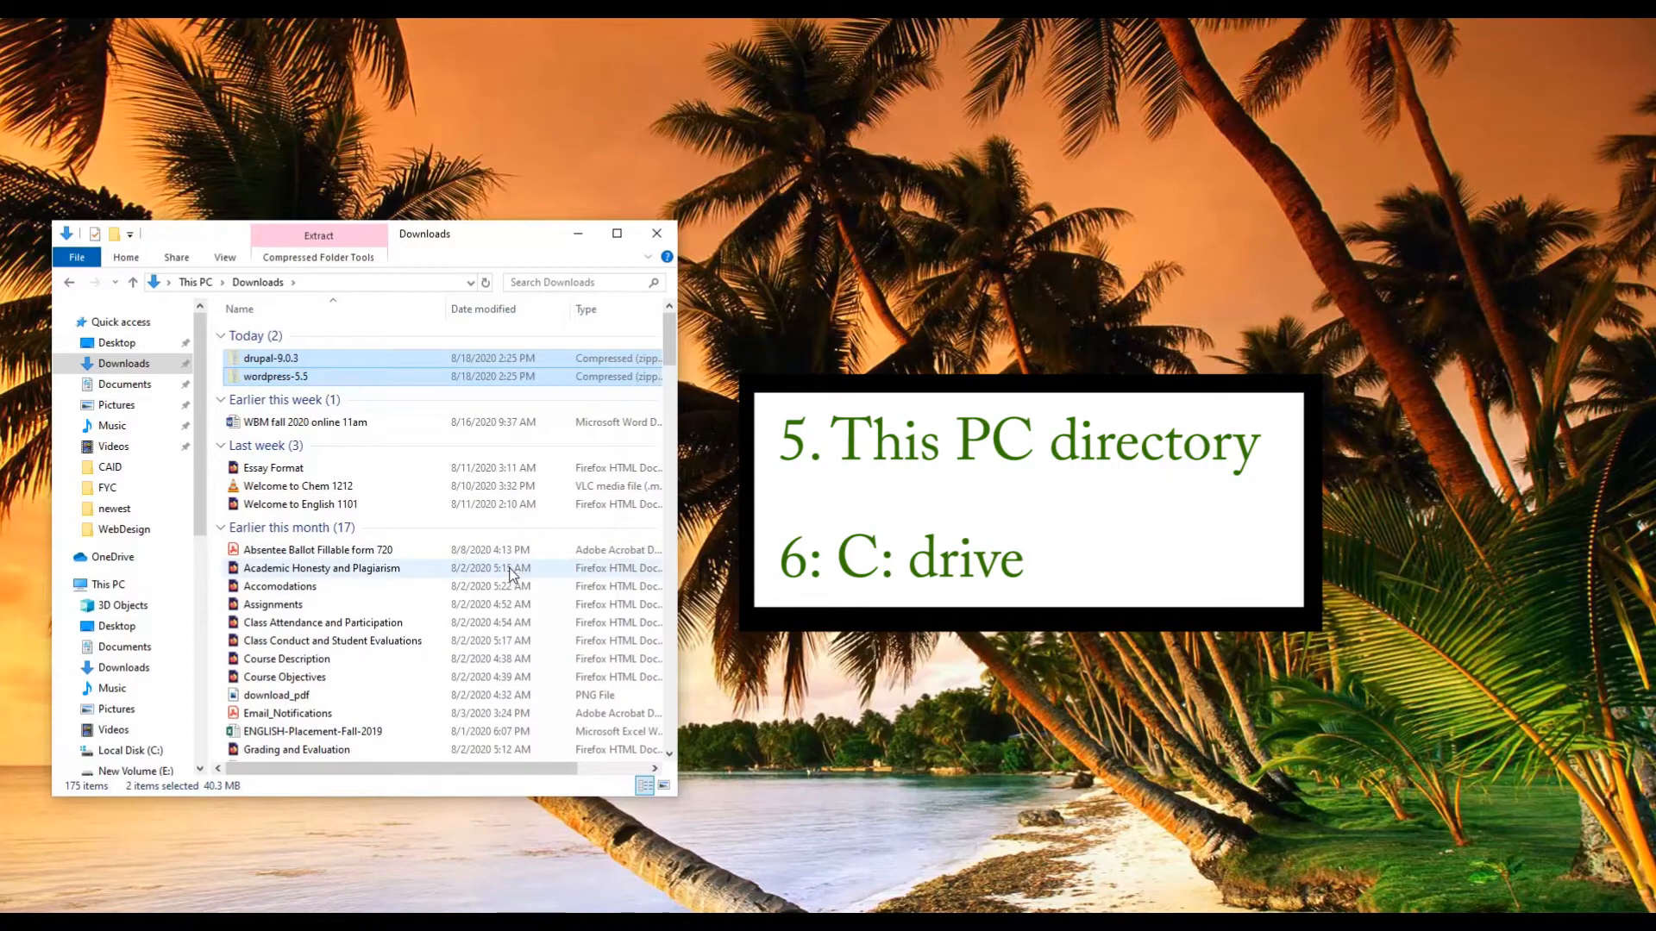
pyautogui.click(127, 586)
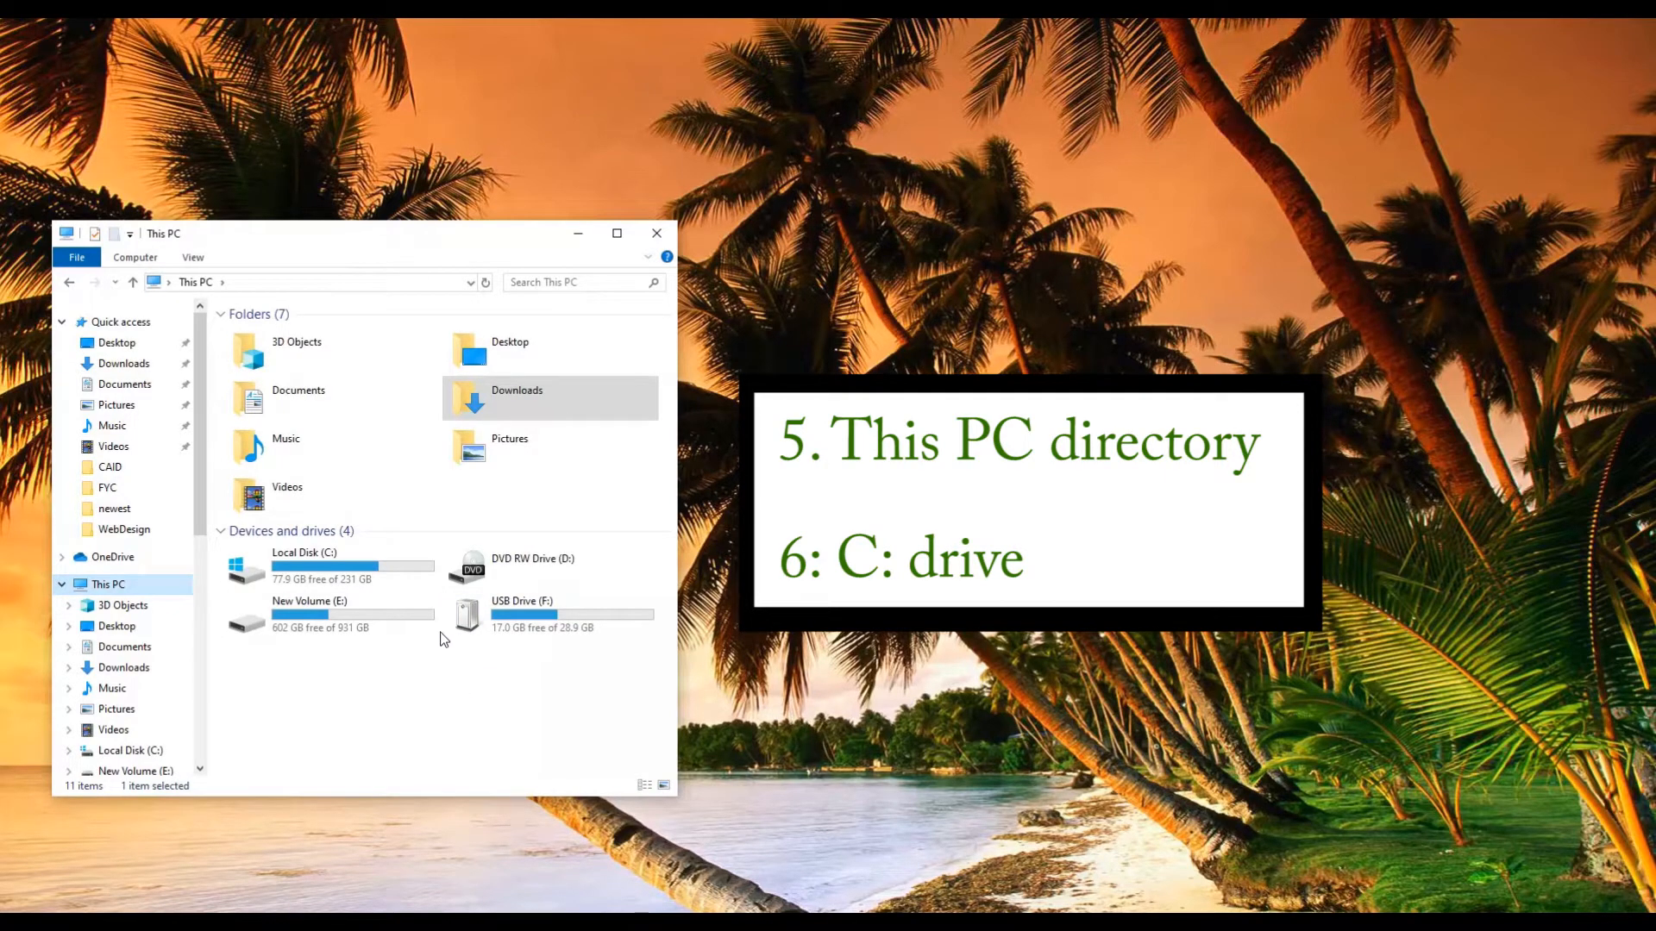
pyautogui.doubleClick(349, 556)
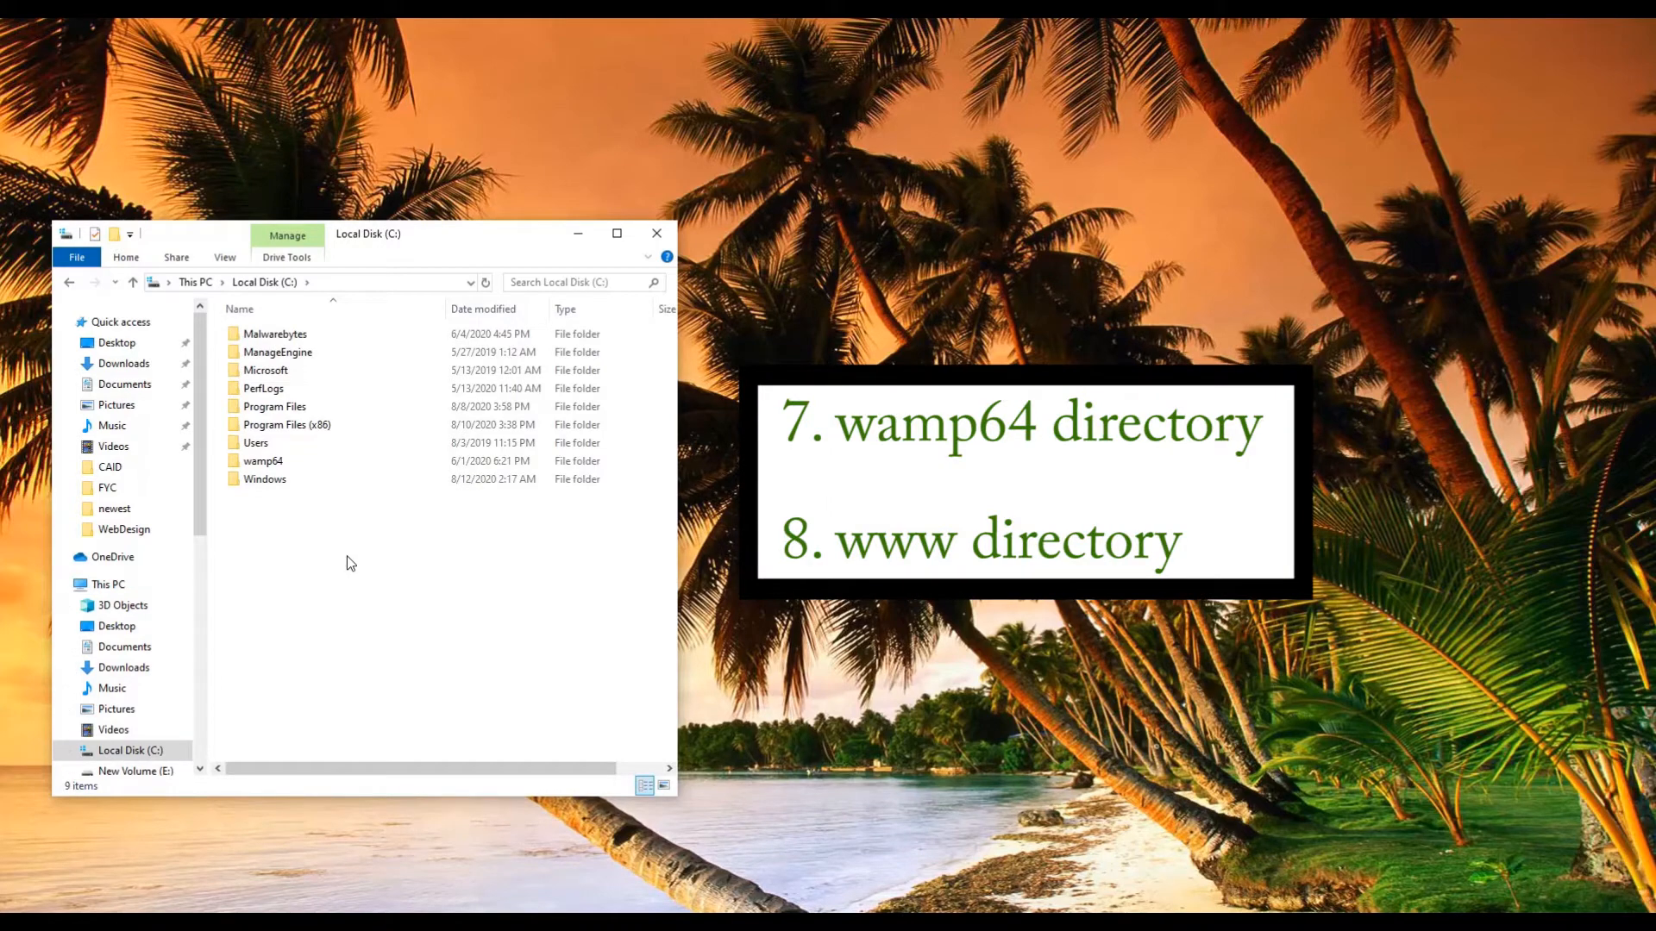
pyautogui.doubleClick(292, 461)
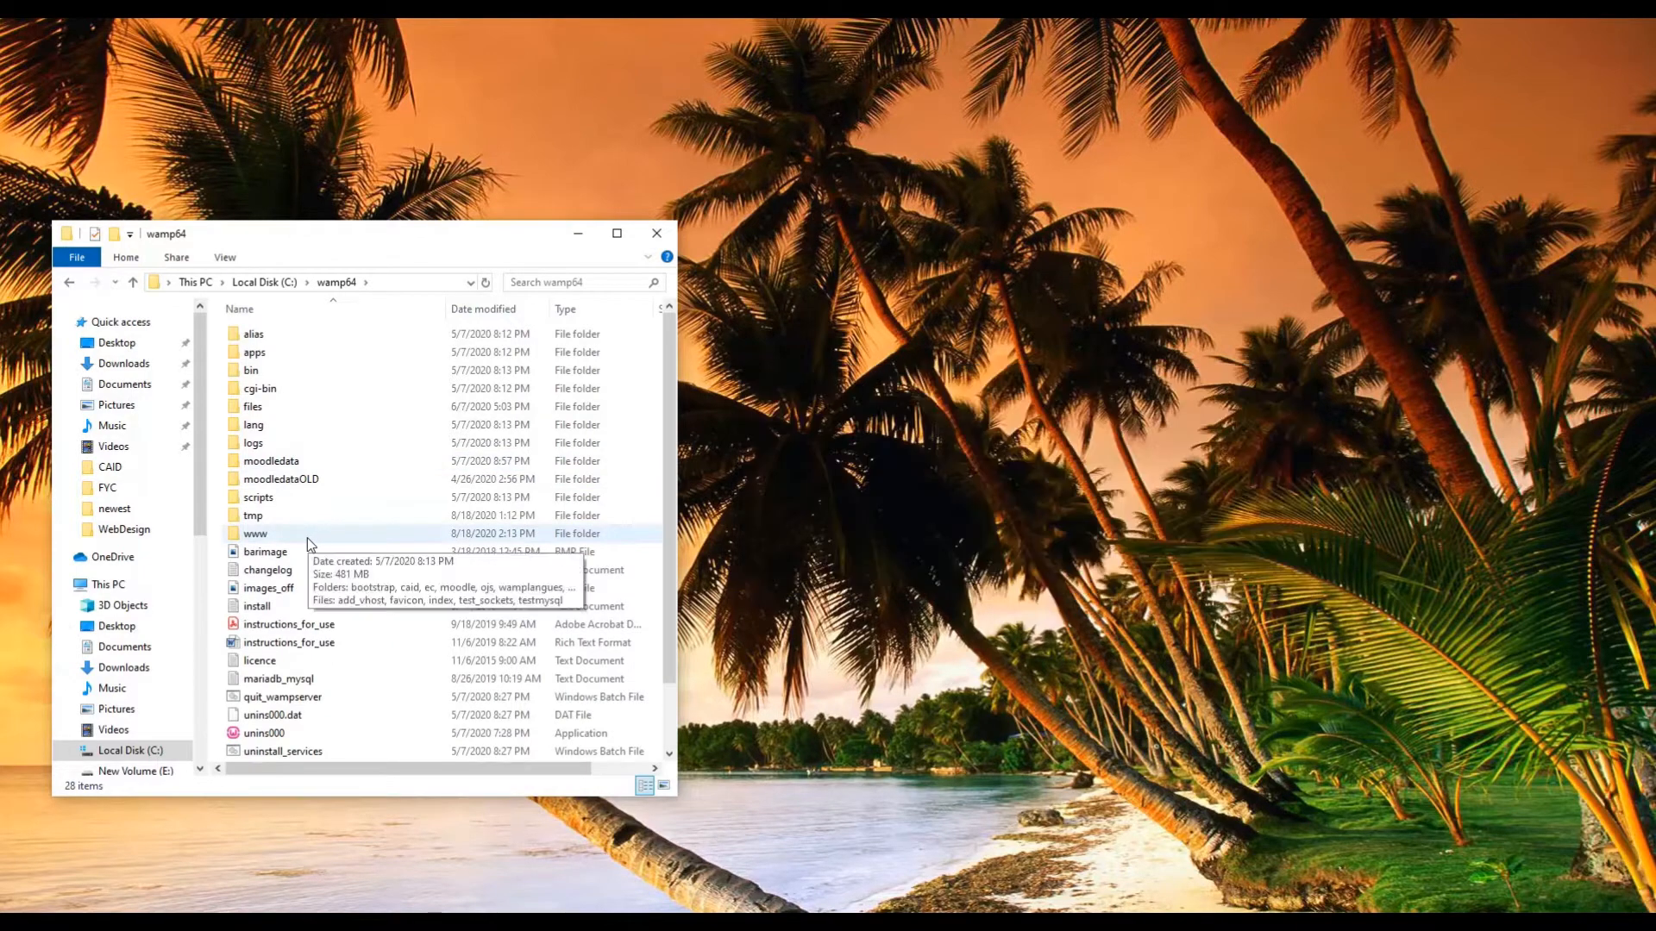
pyautogui.doubleClick(308, 536)
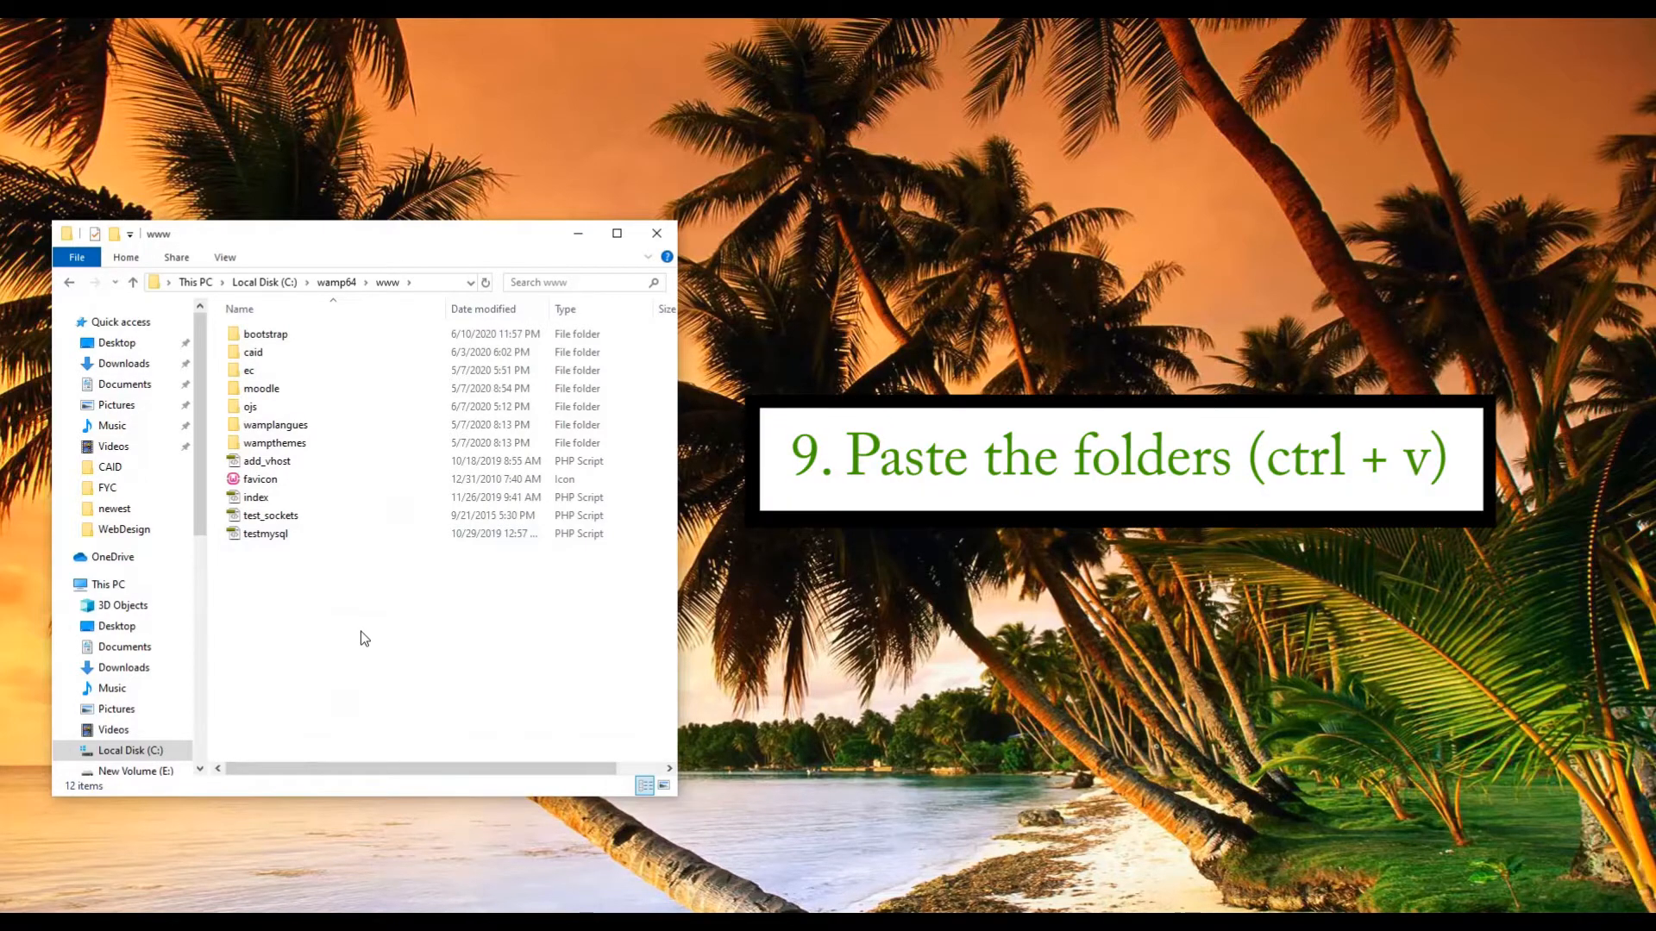
pyautogui.rightClick(319, 617)
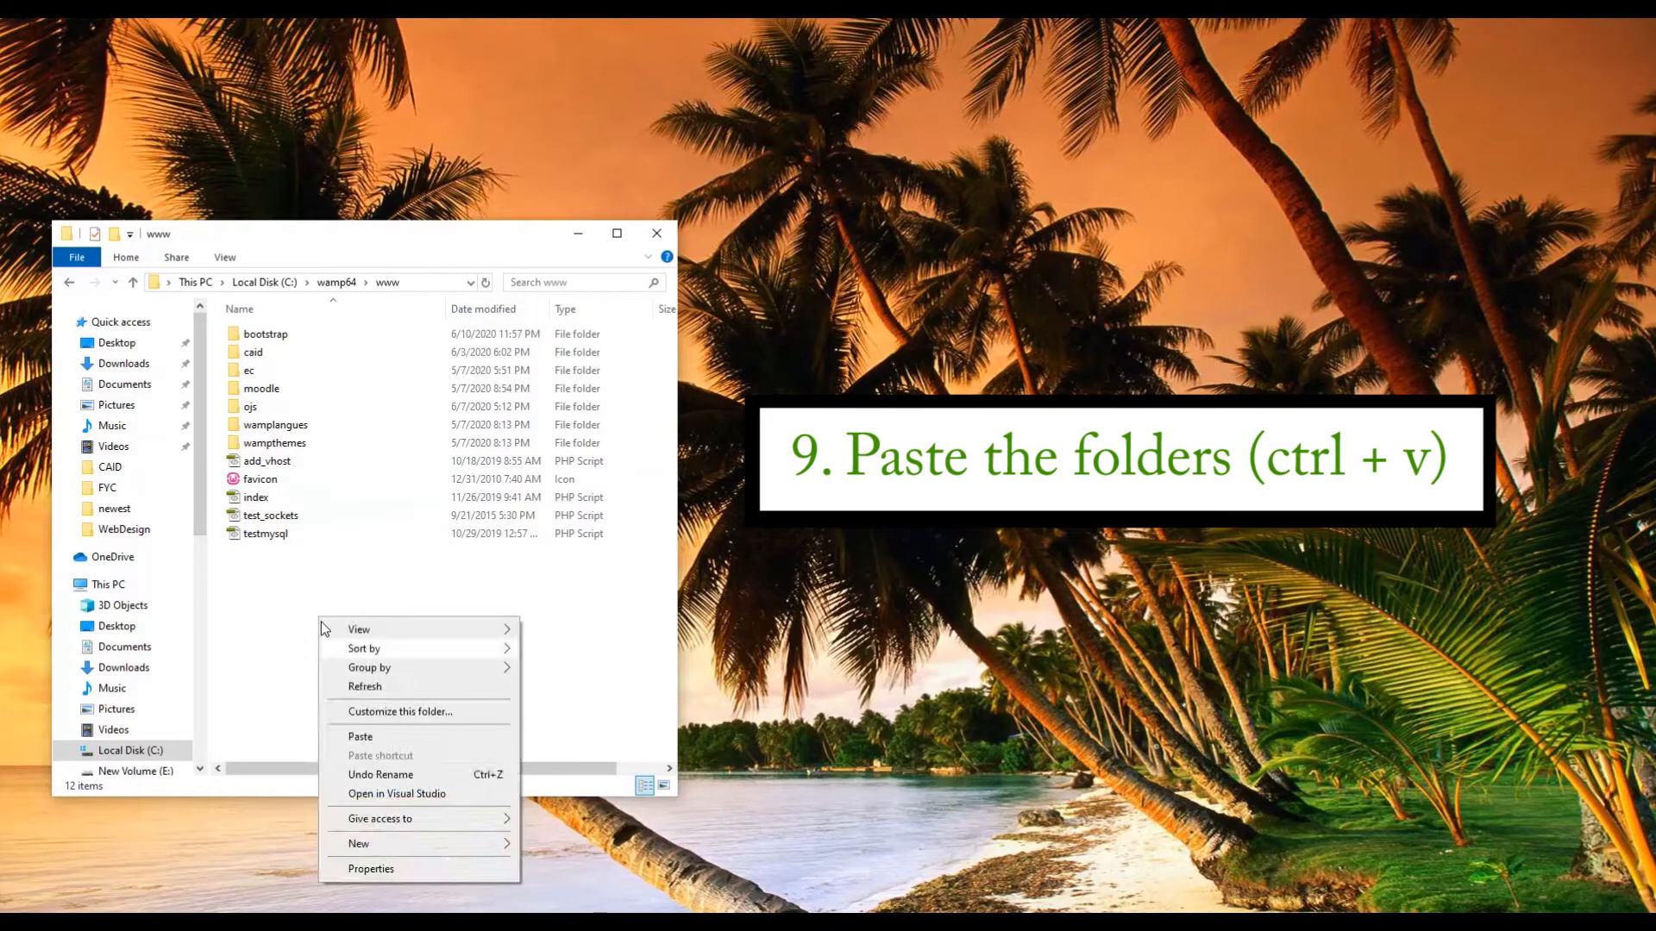
pyautogui.click(391, 737)
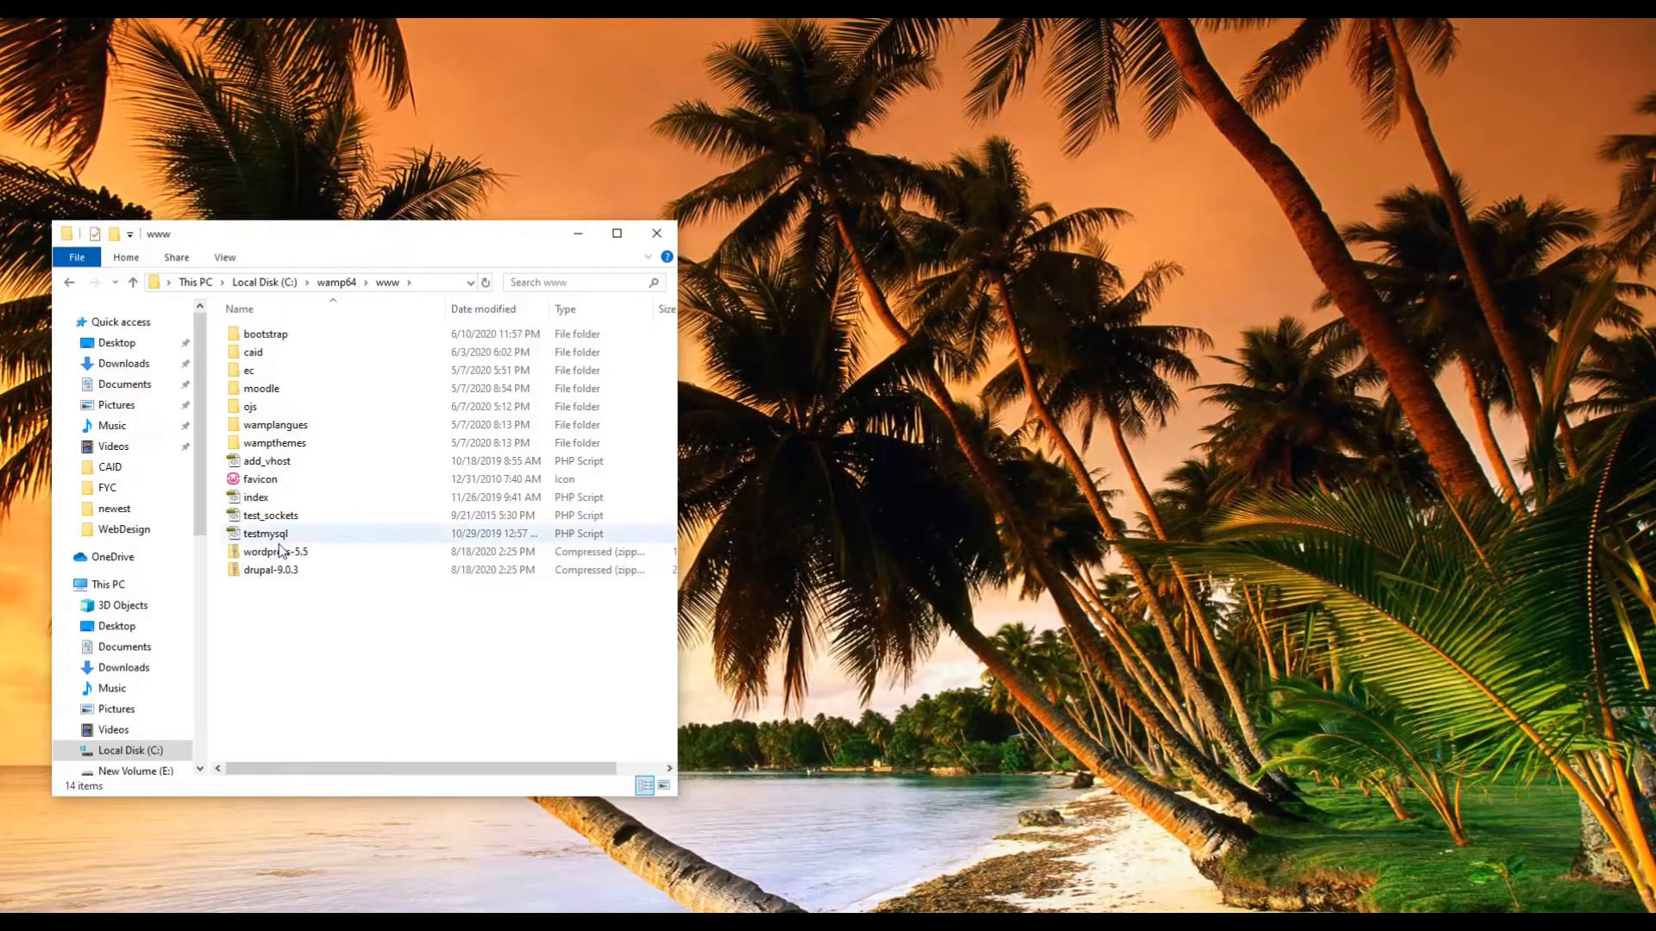
pyautogui.rightClick(281, 551)
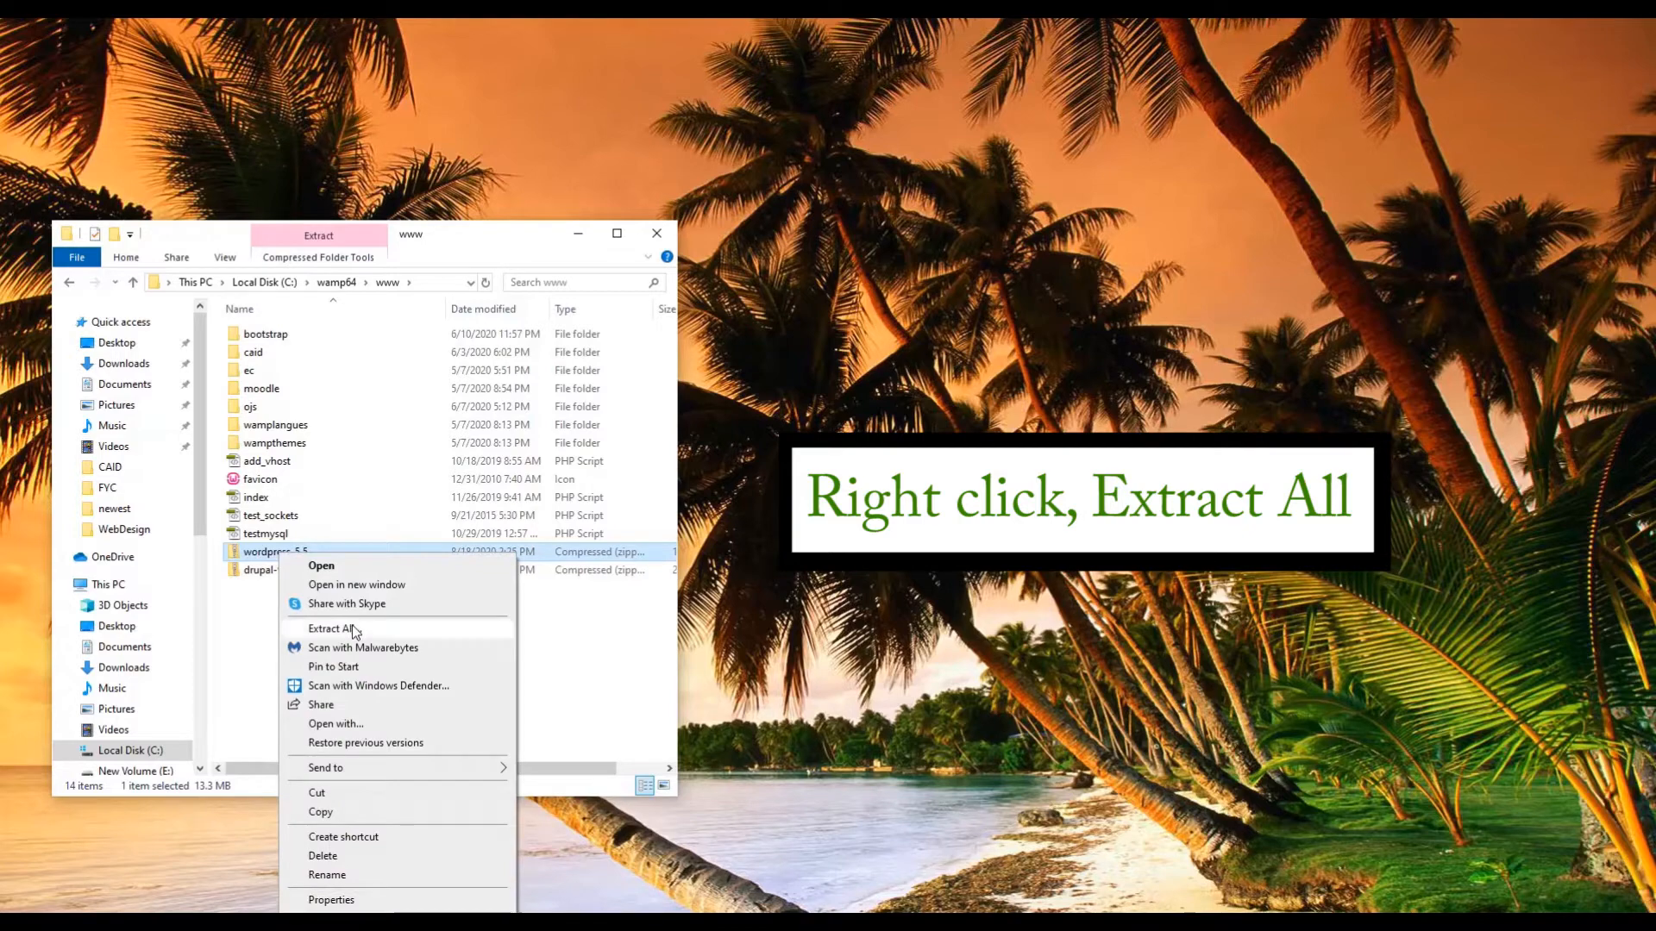
pyautogui.click(352, 628)
pyautogui.click(999, 643)
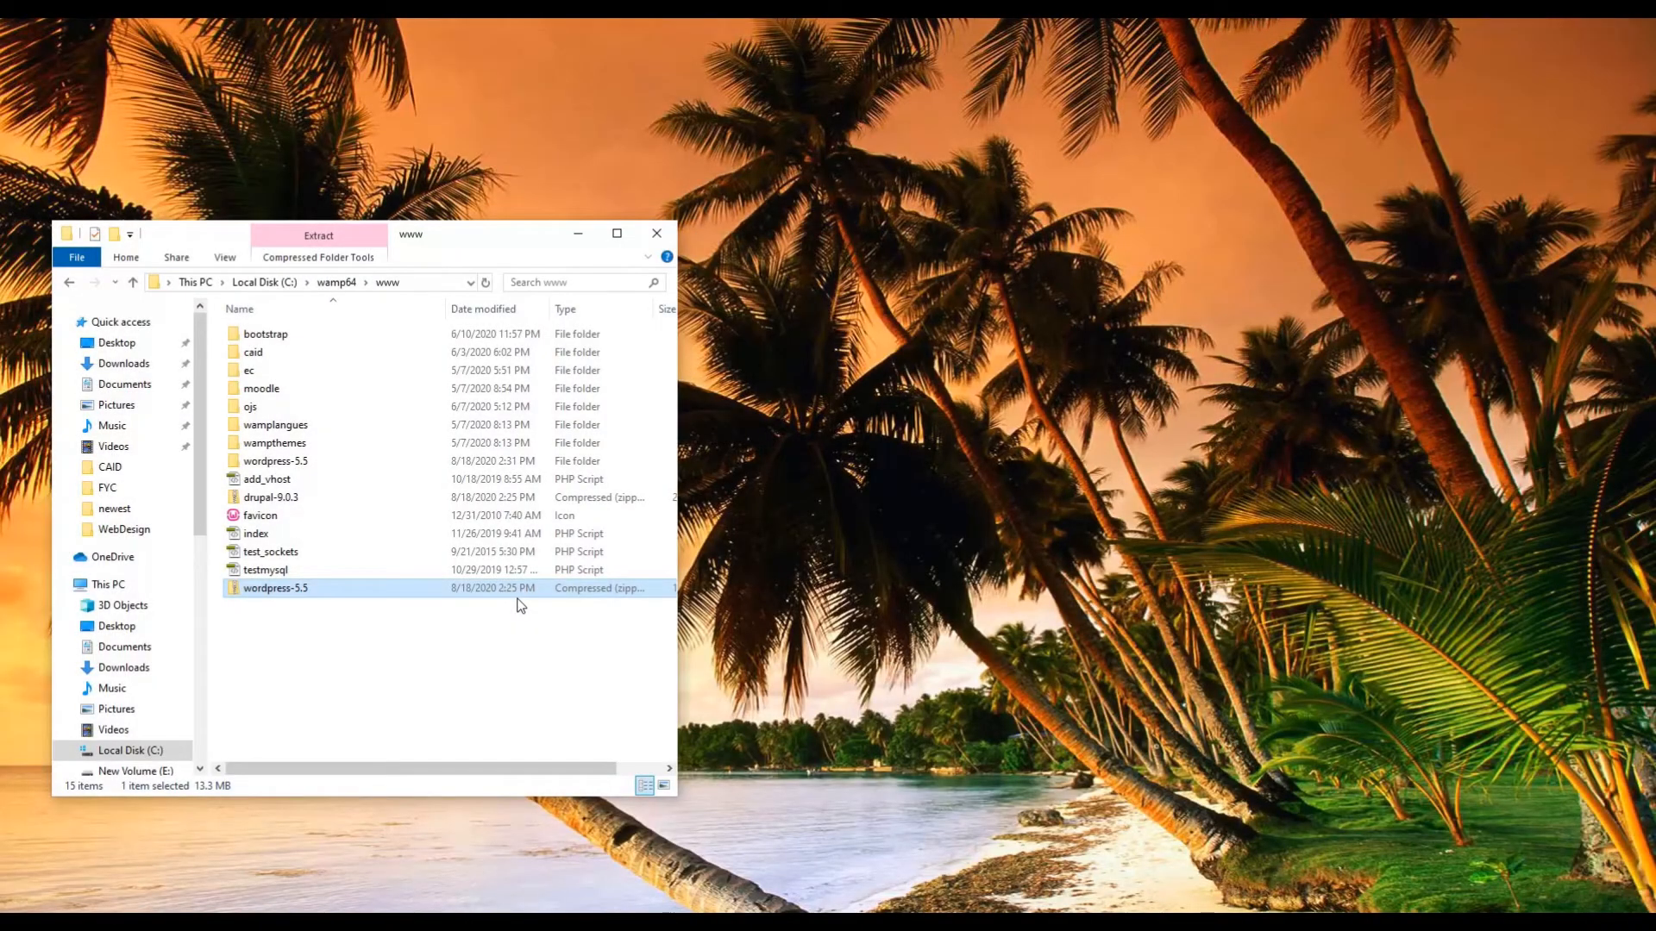
# Extract the drupal-9.0.3 zip into C:\wamp64\www\drupal-9.0.3.
pyautogui.click(273, 500)
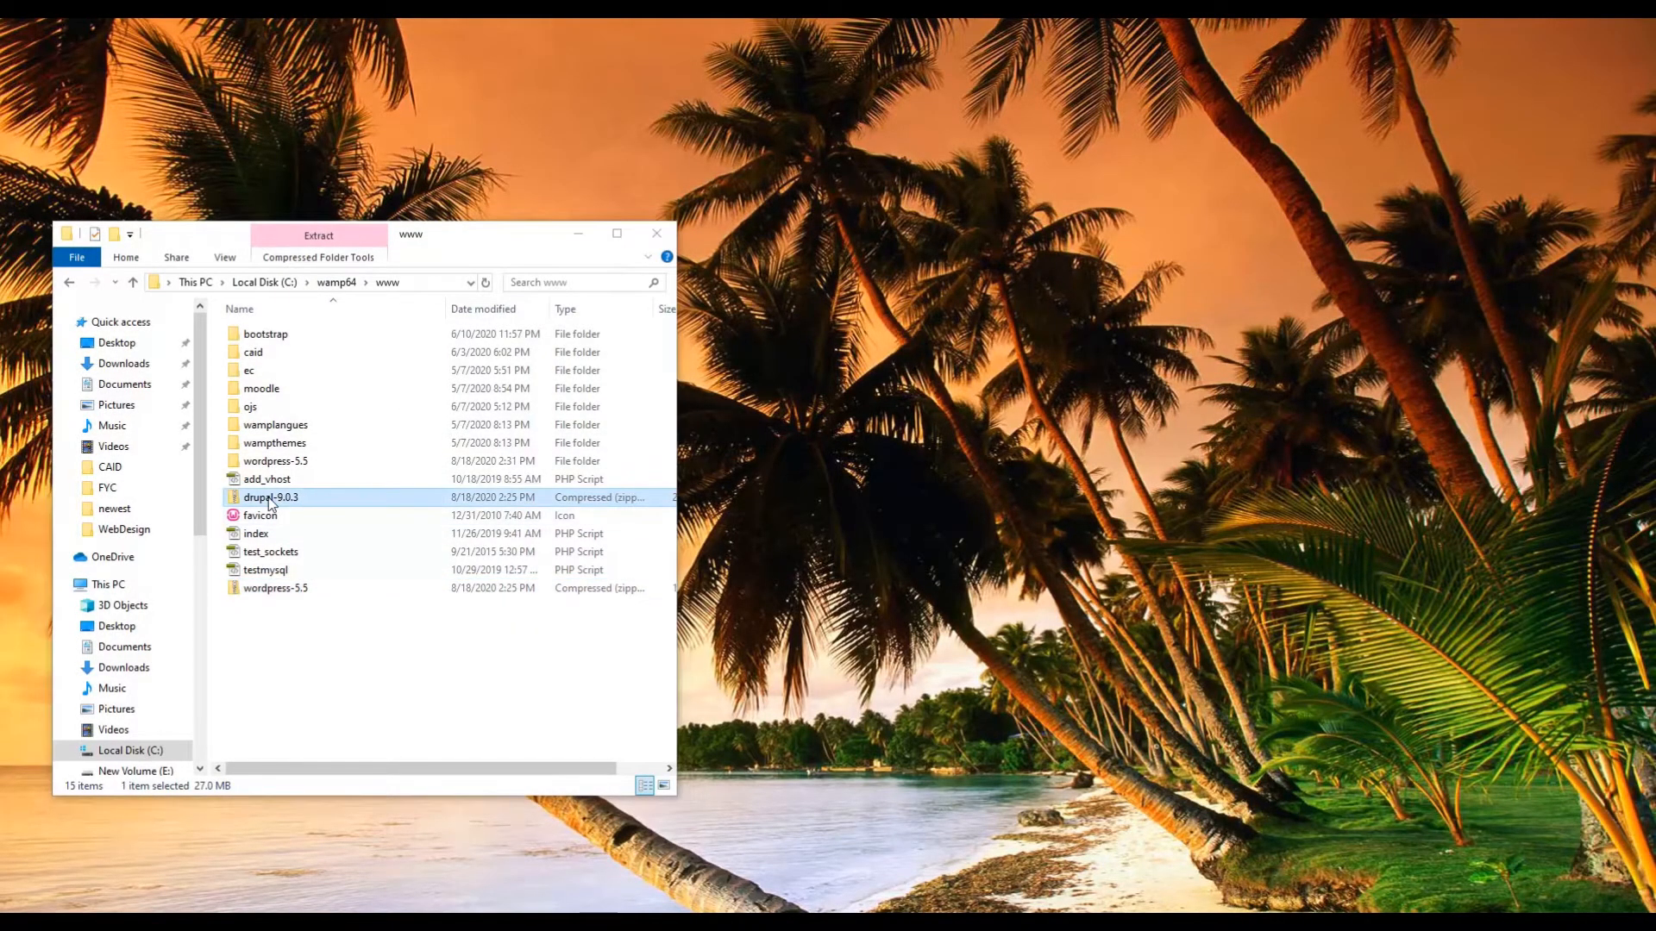
pyautogui.rightClick(270, 505)
pyautogui.click(324, 576)
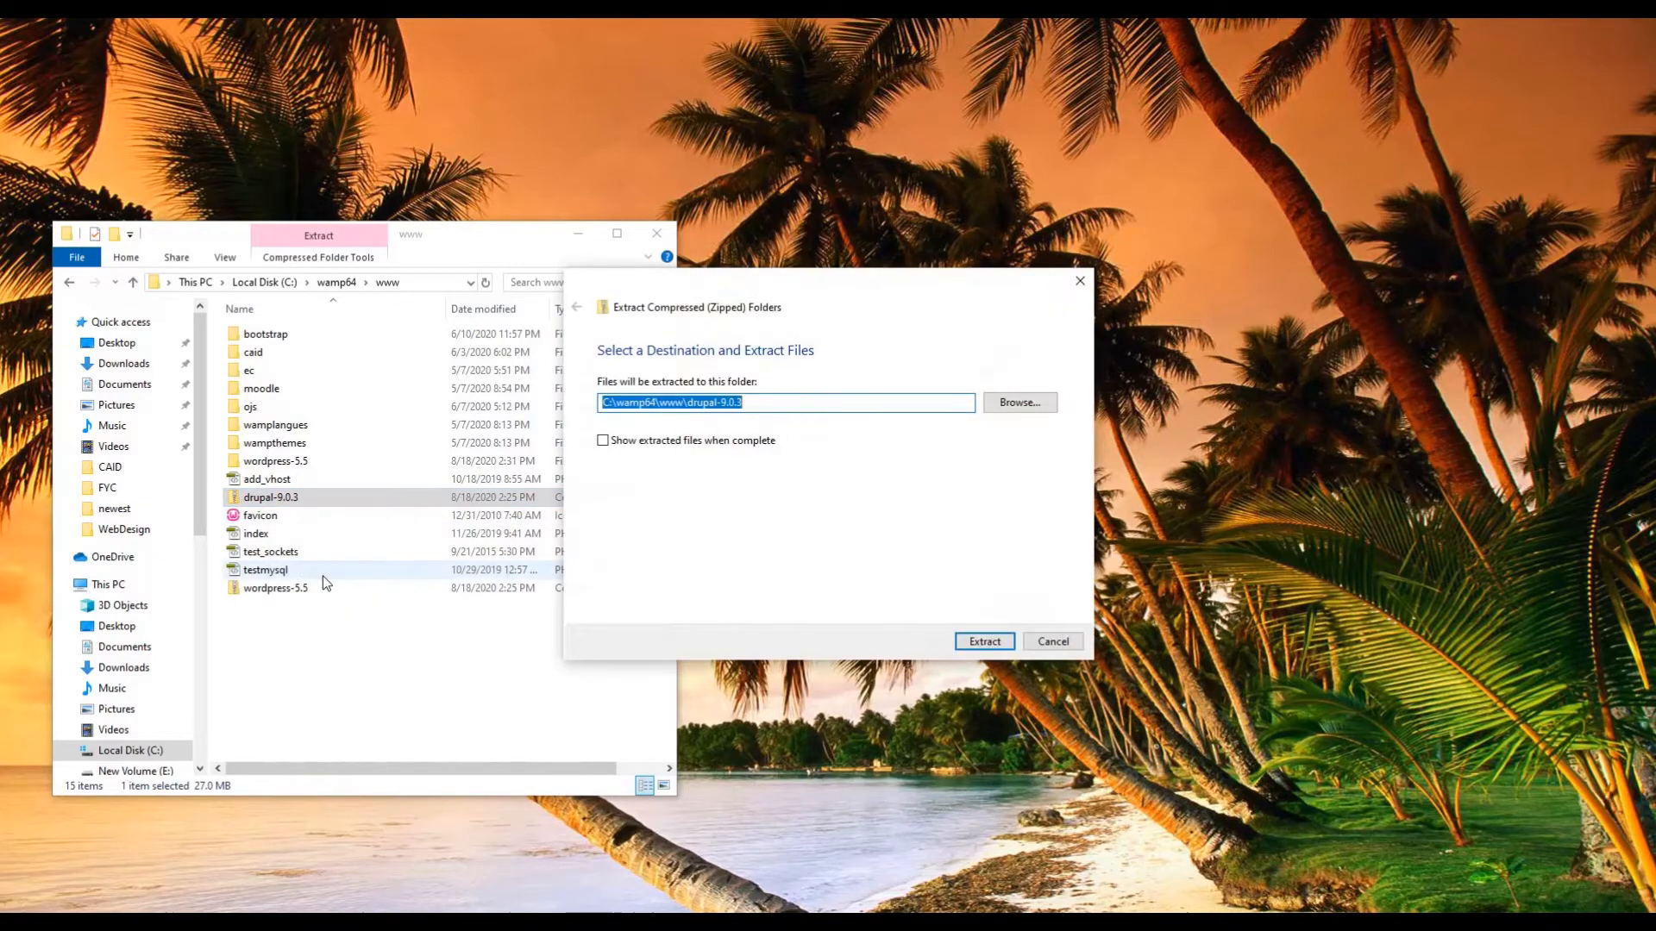
pyautogui.click(985, 643)
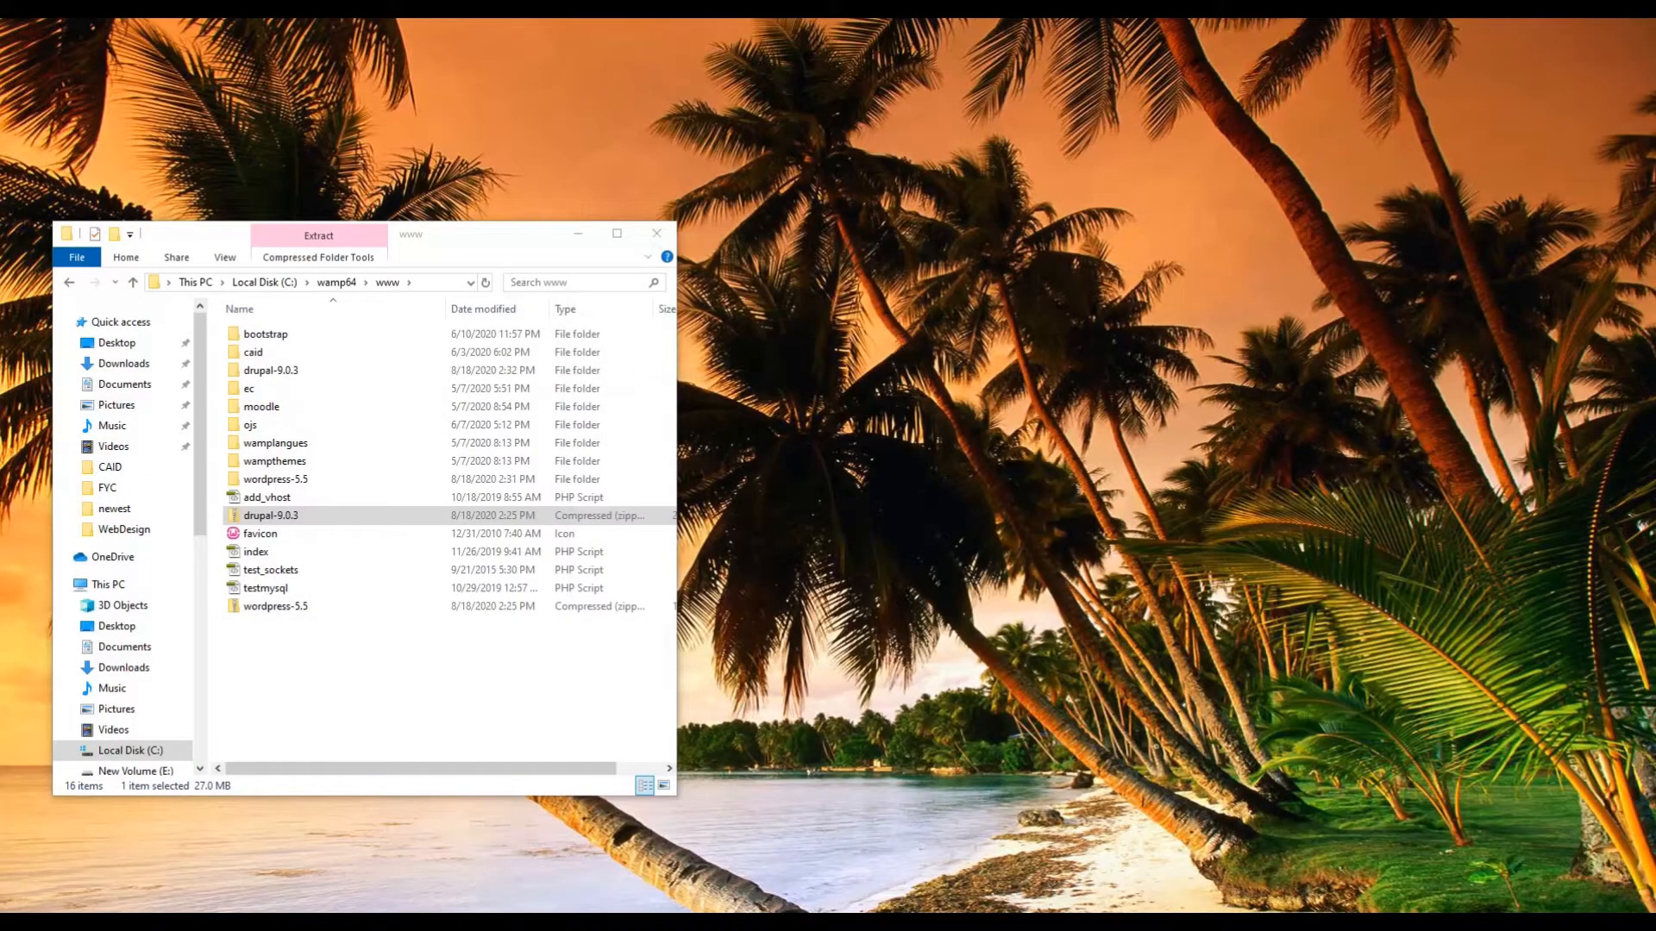
pyautogui.click(282, 605)
pyautogui.press('Delete')
pyautogui.press('Up')
pyautogui.press('Up')
pyautogui.press('Up')
pyautogui.press('Up')
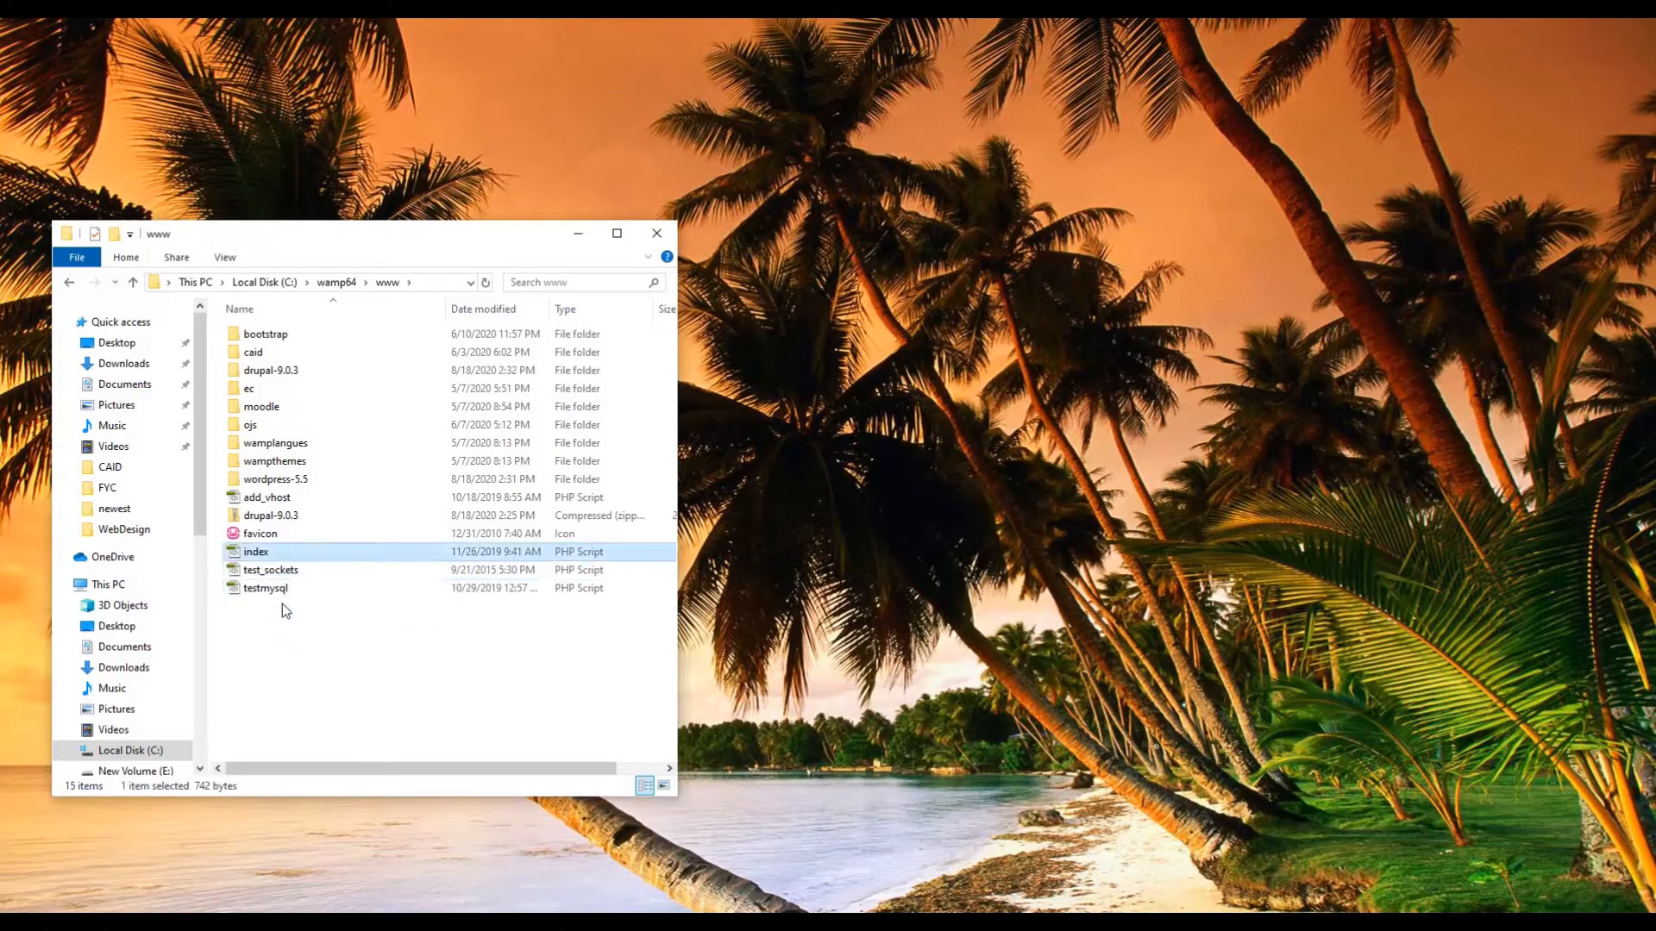
pyautogui.press('Delete')
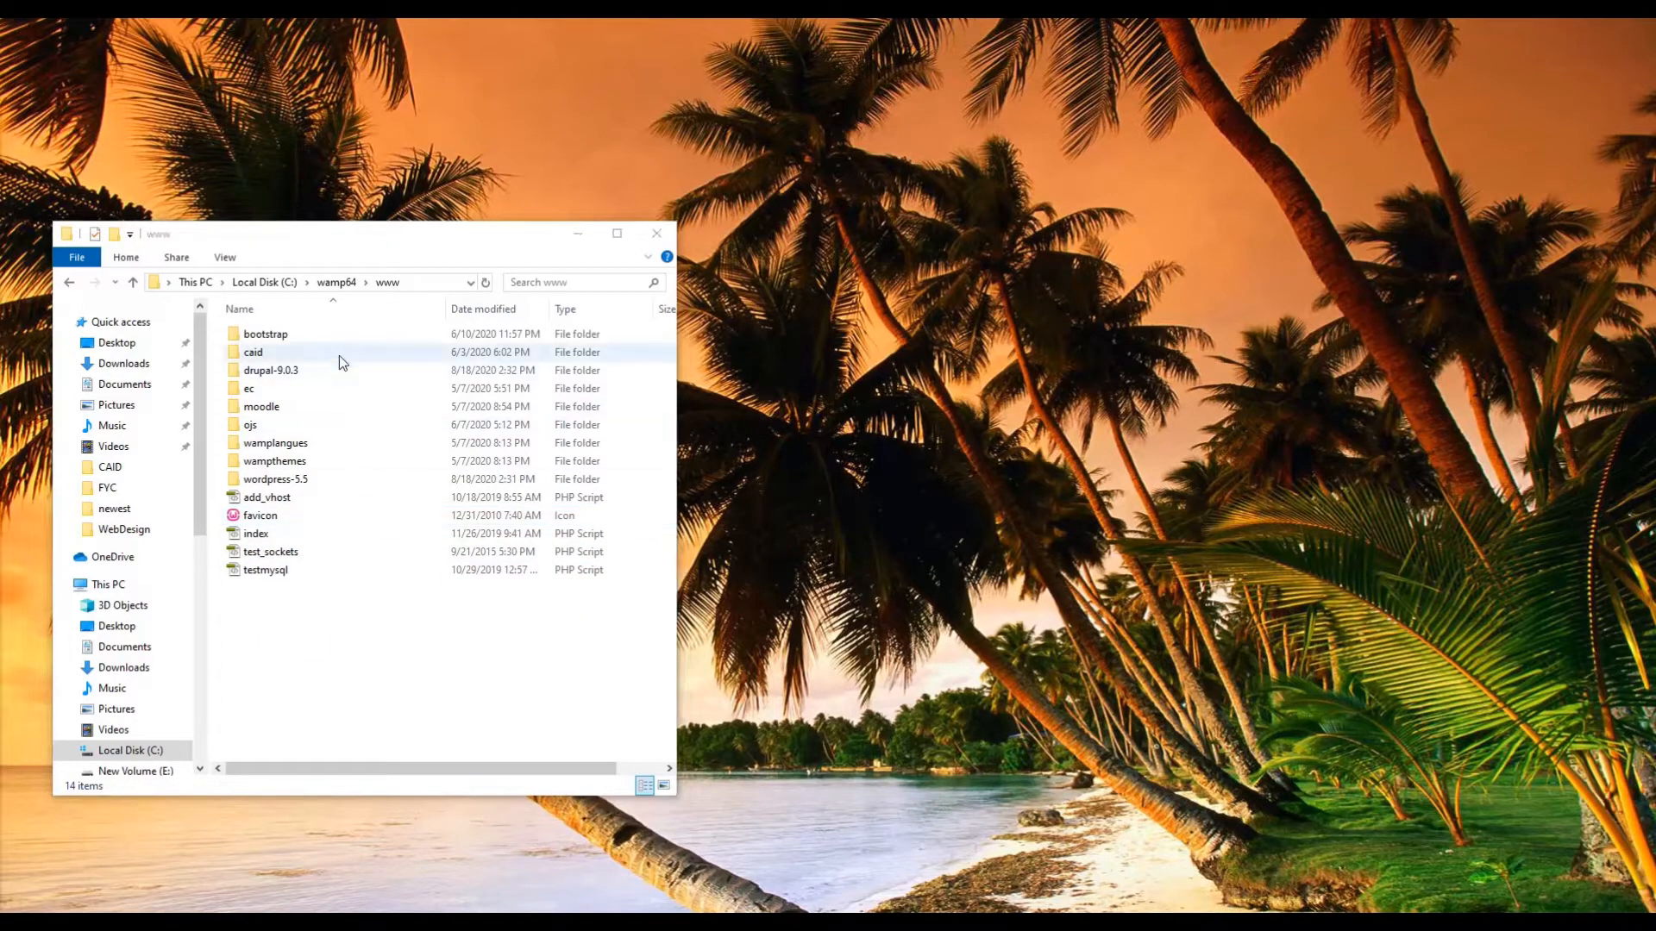
# Rename the extracted folders to drupal and wordpress by removing the version numbers.
pyautogui.click(302, 372)
pyautogui.click(277, 370)
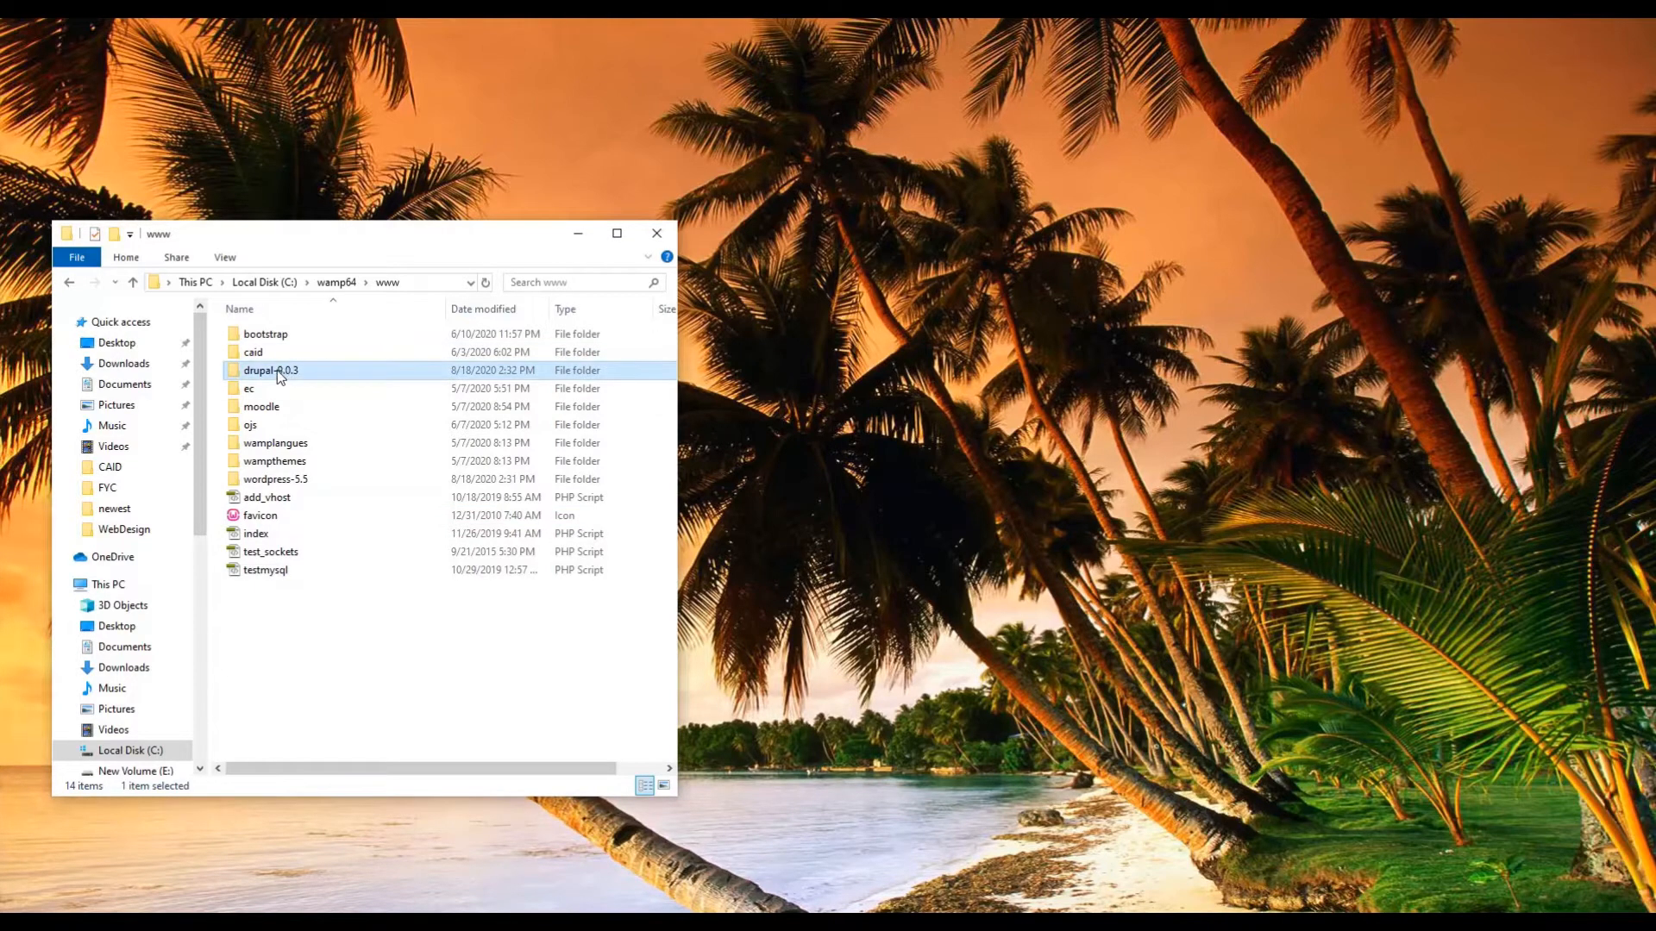
pyautogui.moveTo(277, 370); pyautogui.dragTo(343, 369)
pyautogui.press('BackSpace')
pyautogui.press('BackSpace')
pyautogui.click(294, 480)
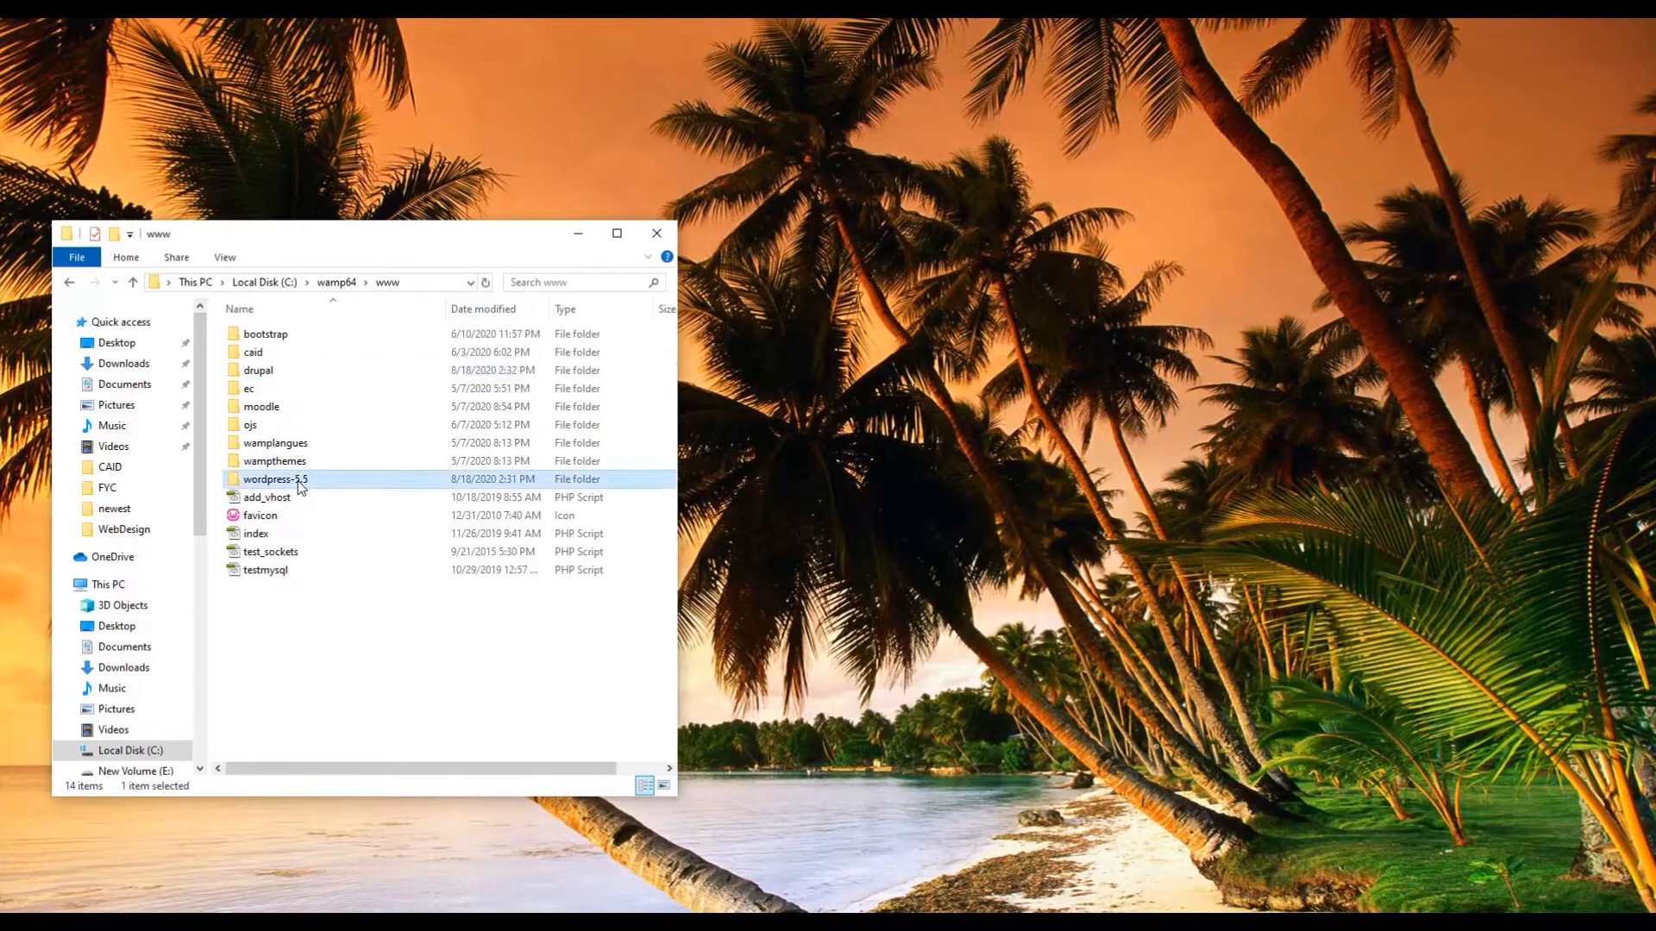
pyautogui.click(292, 478)
pyautogui.moveTo(295, 478); pyautogui.dragTo(320, 478)
pyautogui.press('BackSpace')
pyautogui.press('BackSpace')
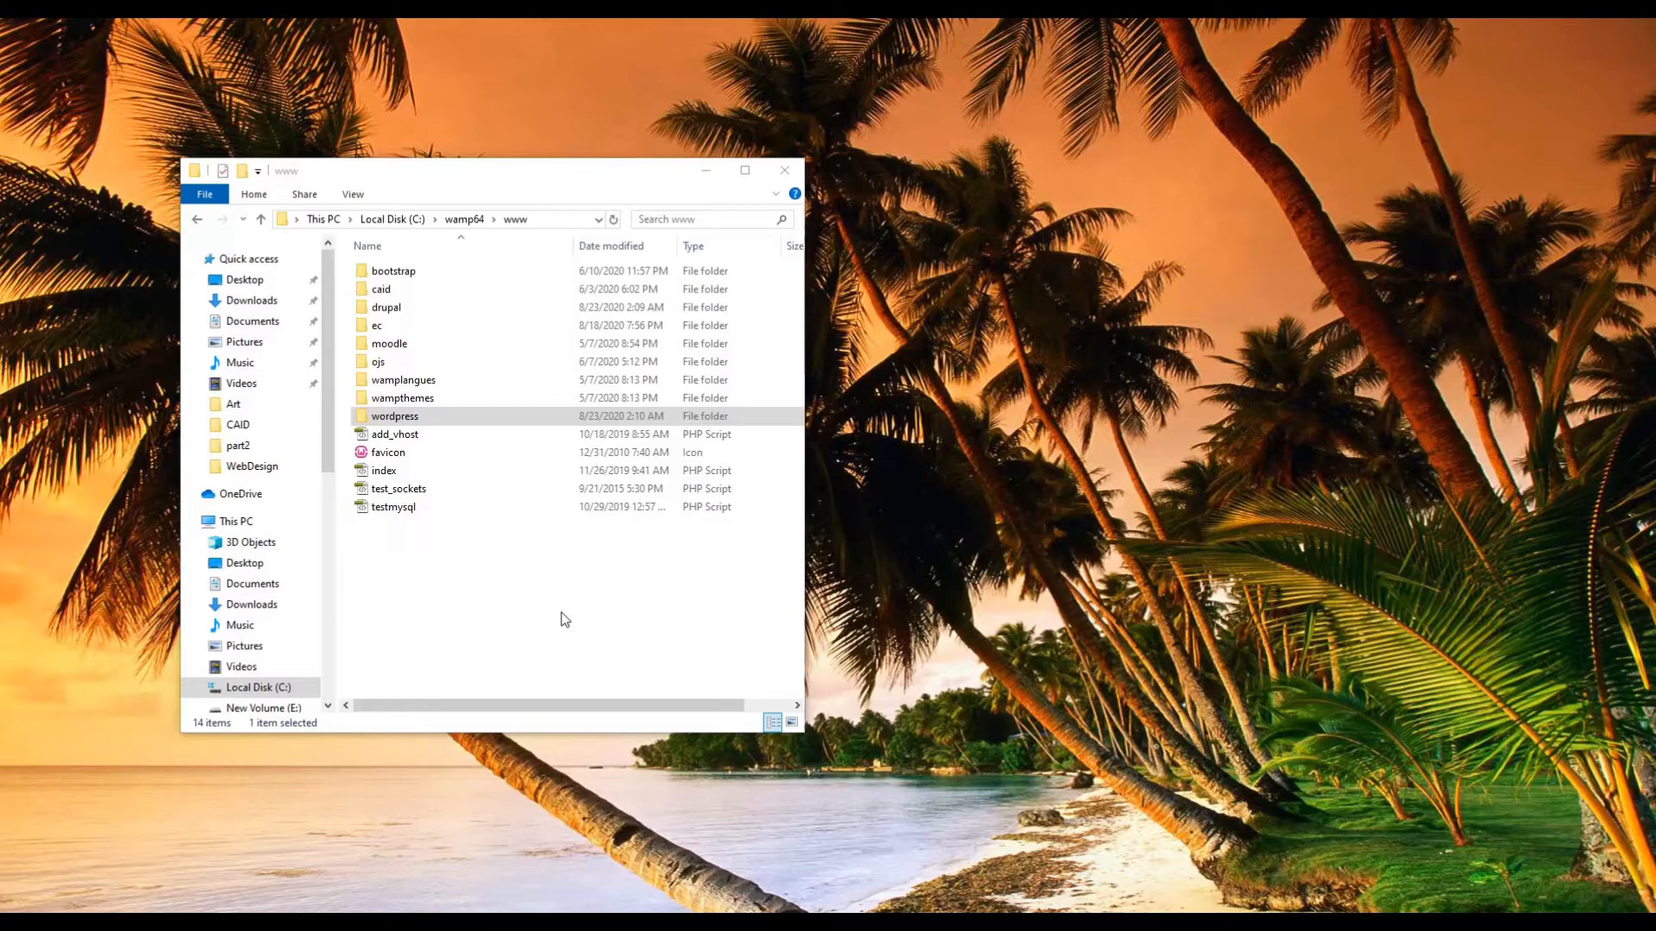
# Move the 21 WordPress files up into www\wordpress and delete the empty inner folder.
pyautogui.doubleClick(436, 417)
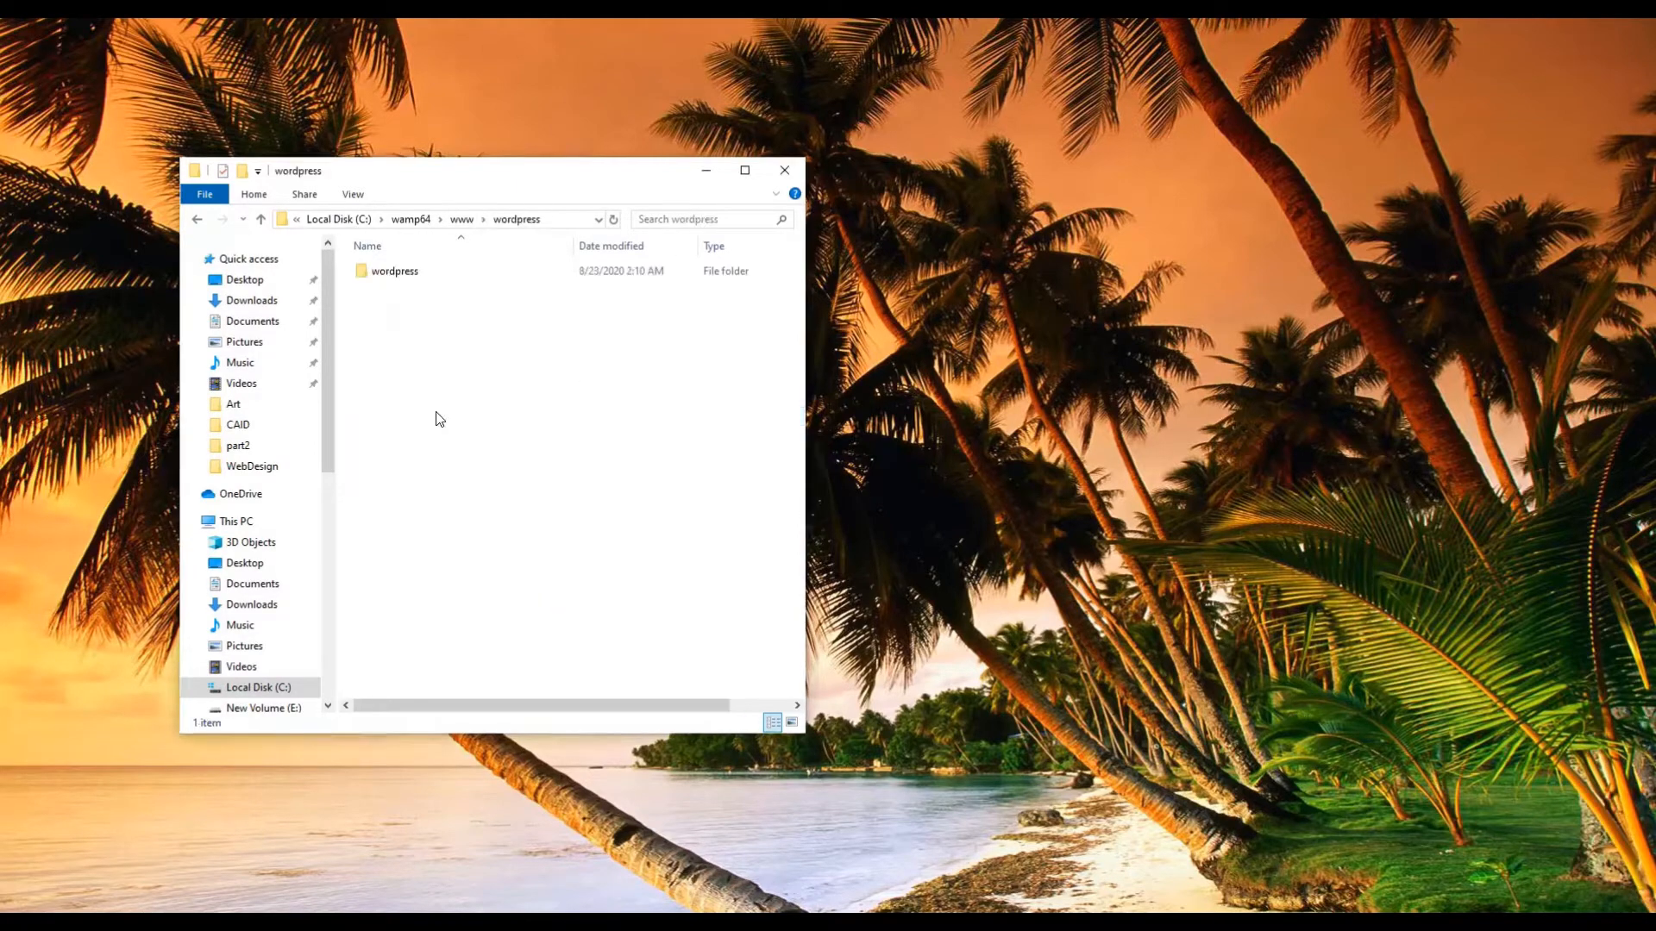
pyautogui.doubleClick(412, 273)
pyautogui.moveTo(462, 687); pyautogui.dragTo(427, 234)
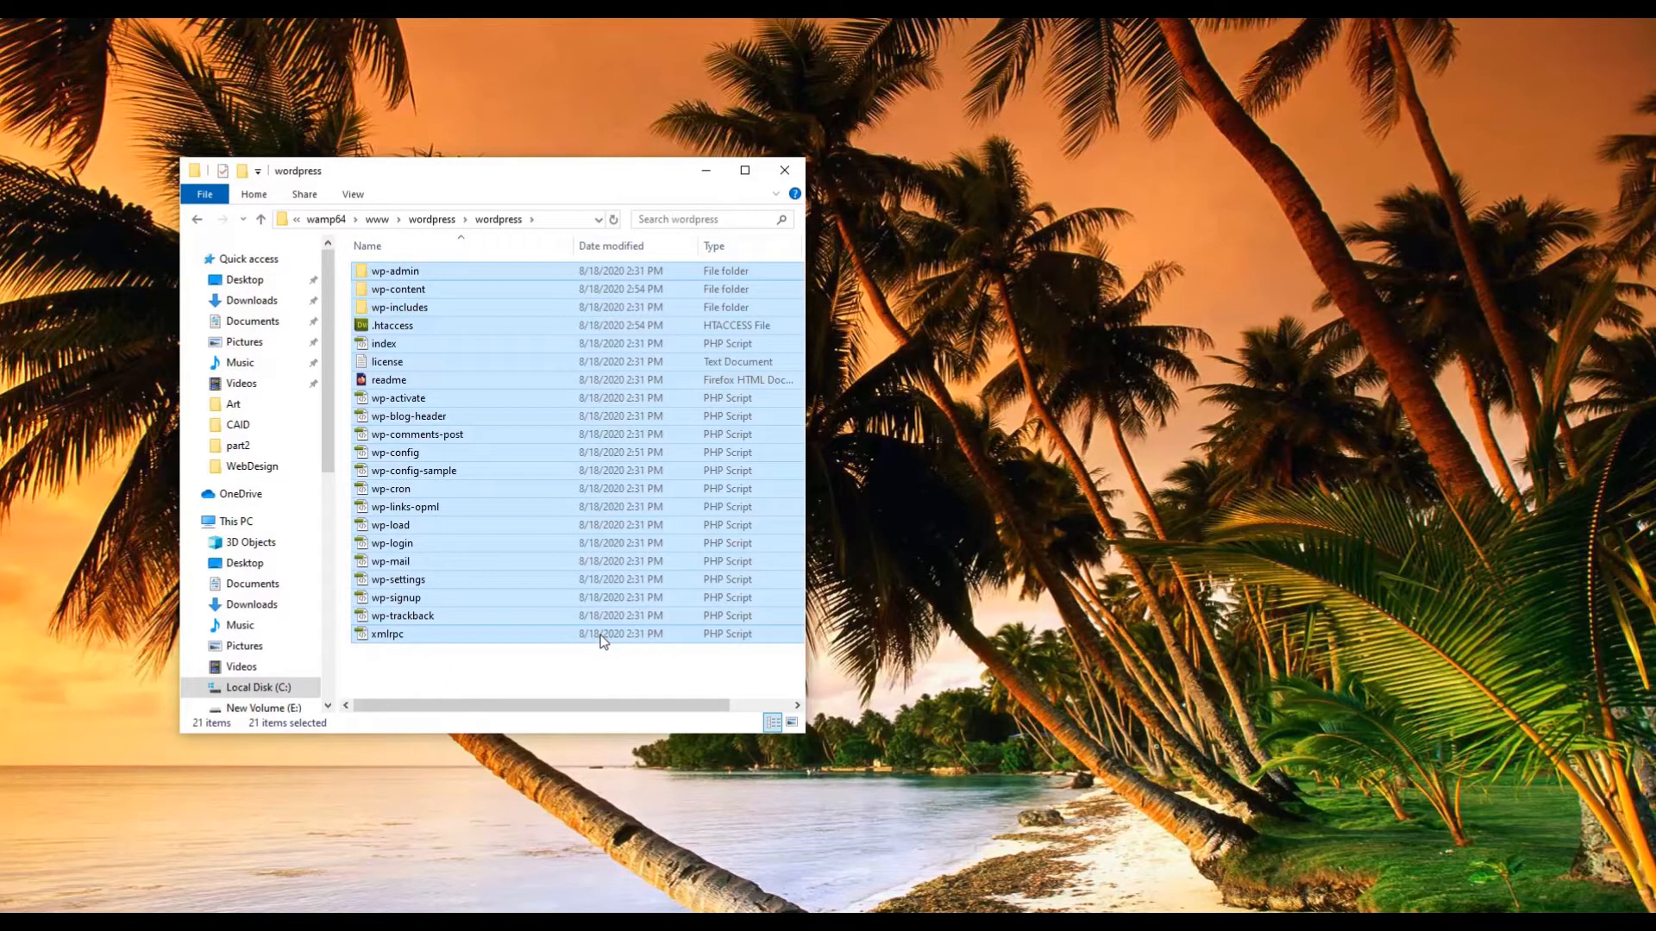
pyautogui.click(431, 219)
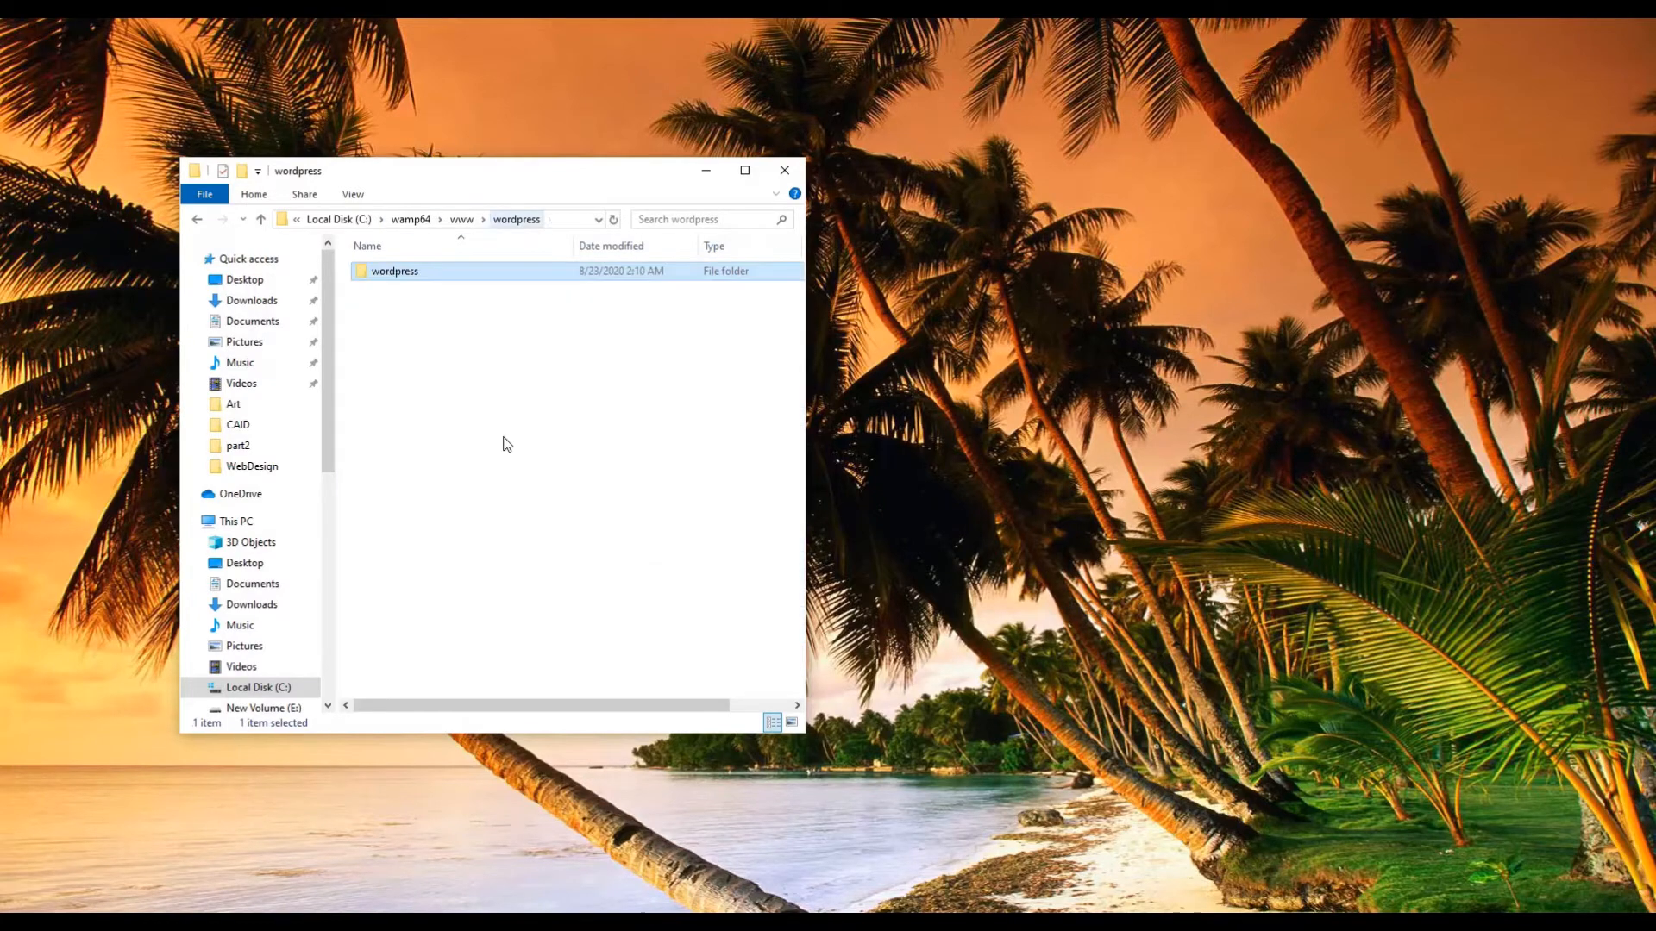
pyautogui.click(518, 505)
pyautogui.hotkey('ctrl', 'v')
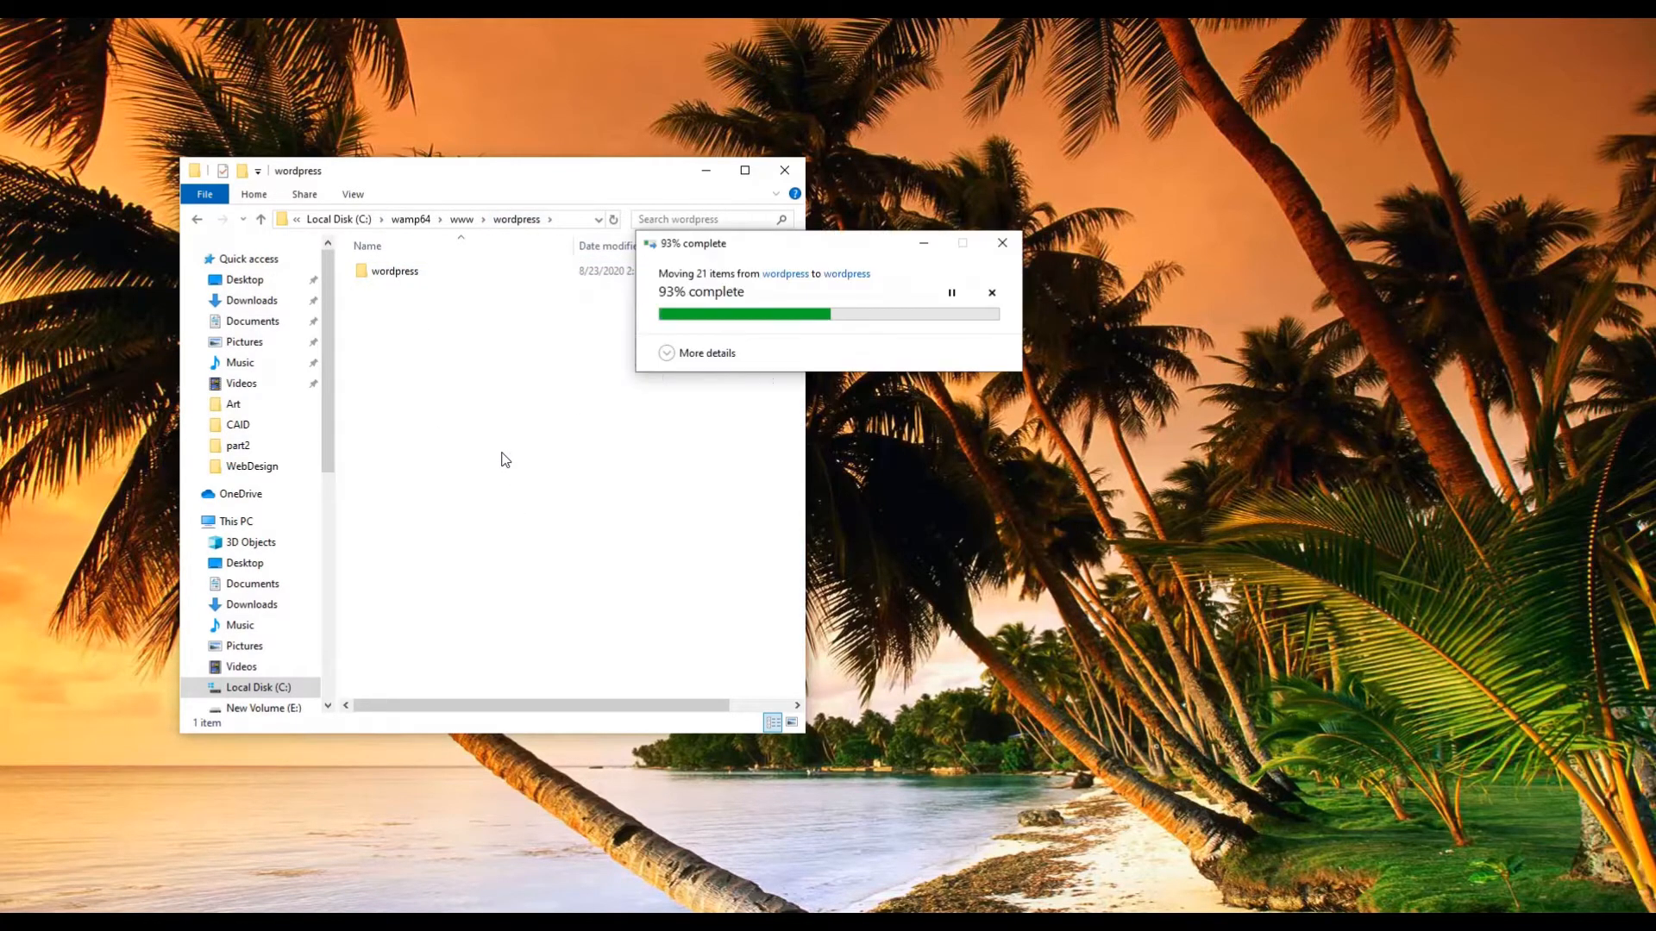
pyautogui.click(400, 270)
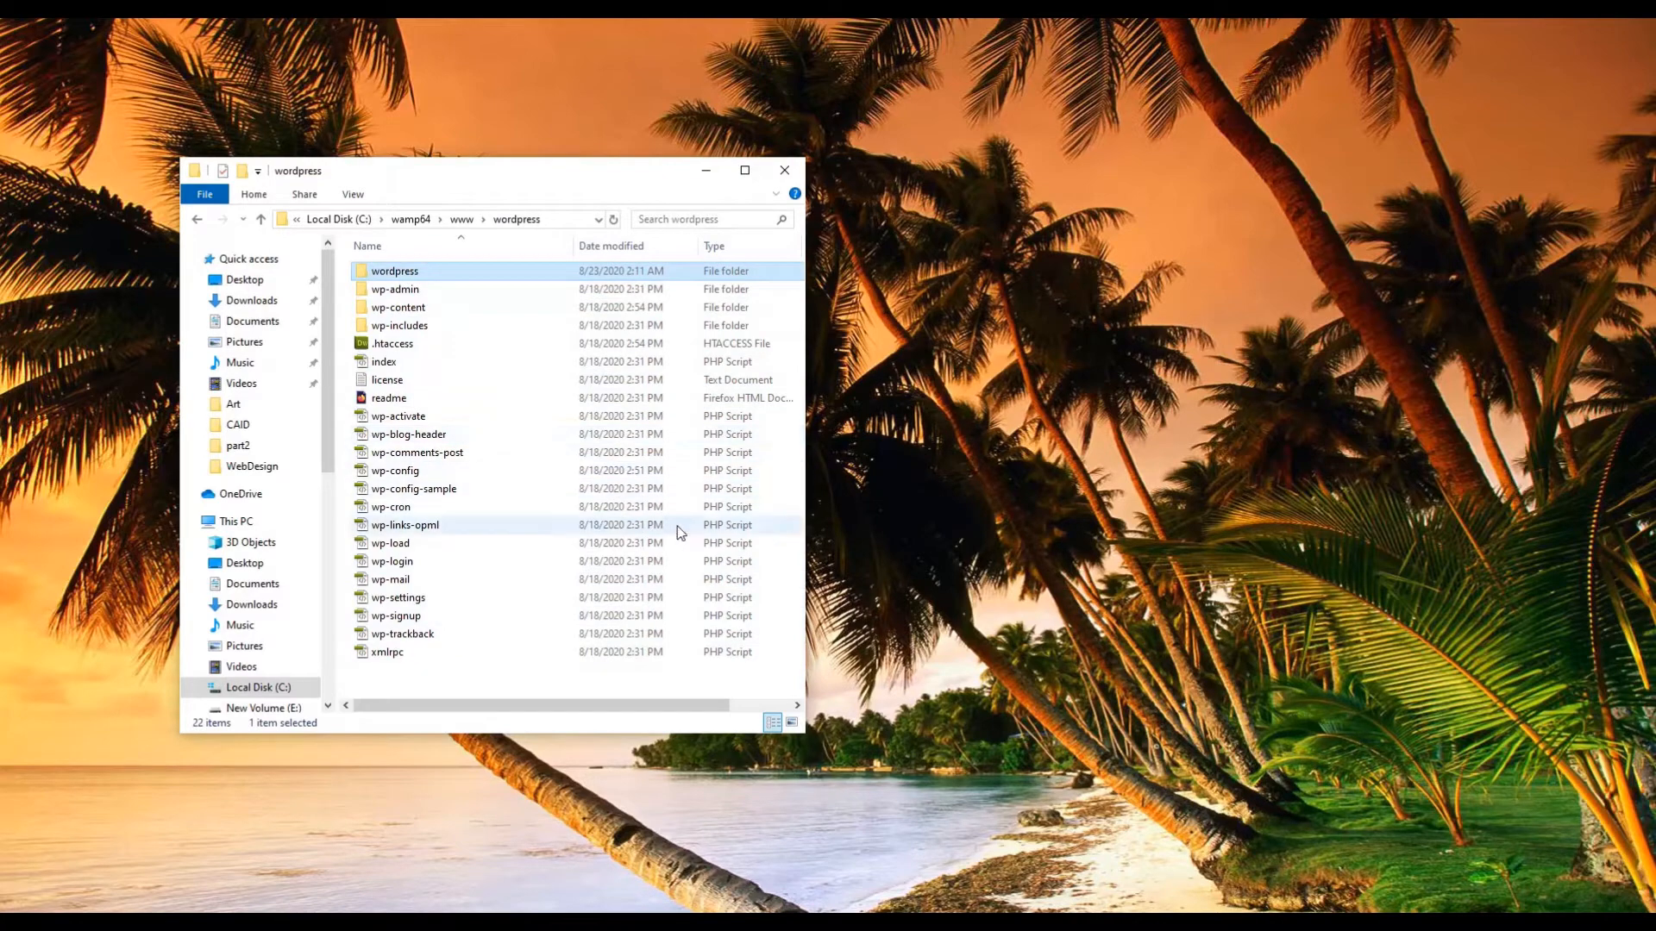
pyautogui.press('Delete')
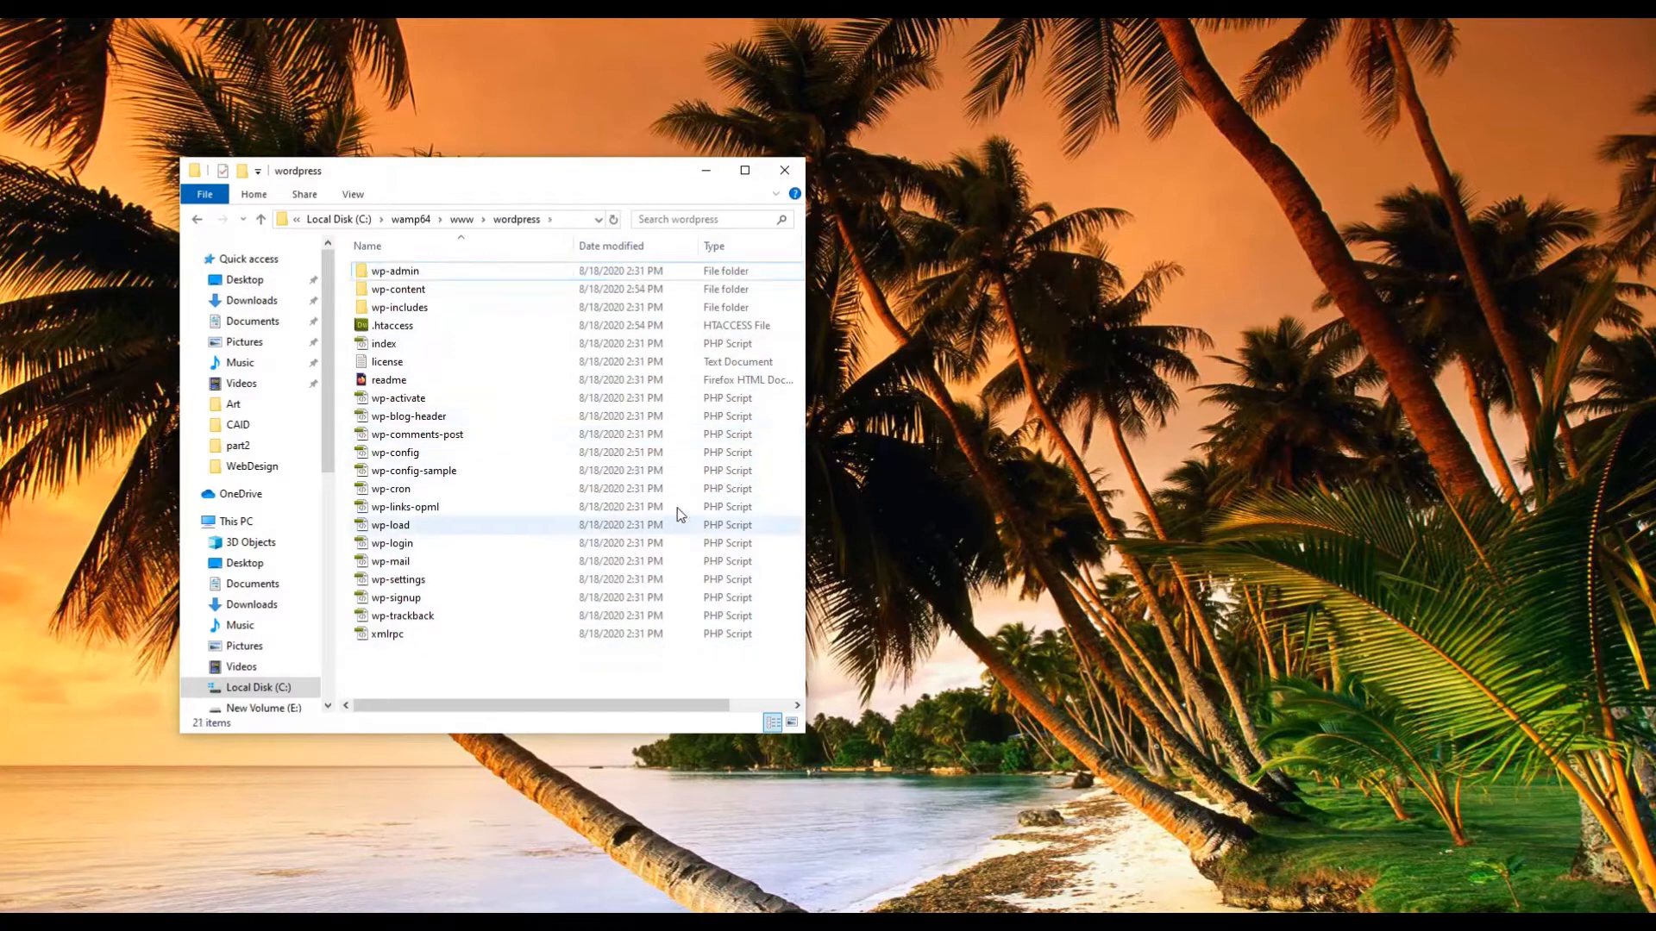
# Move the 24 Drupal files up into www\drupal and delete the empty inner folder.
pyautogui.click(462, 219)
pyautogui.doubleClick(428, 312)
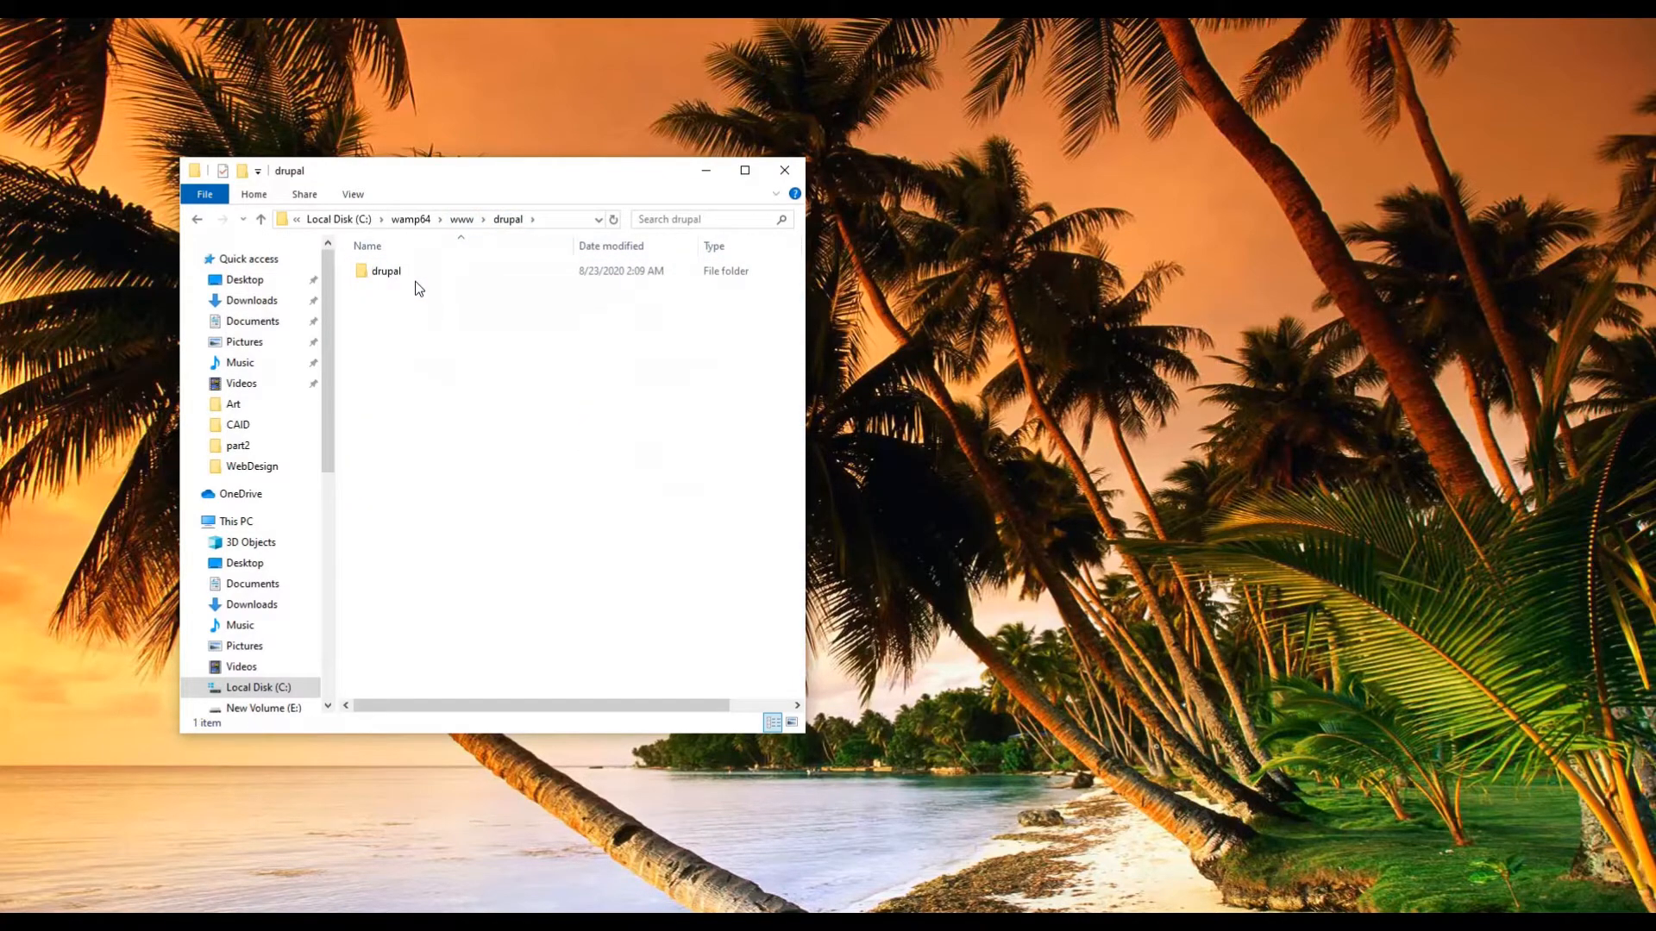
pyautogui.doubleClick(411, 272)
pyautogui.hotkey('ctrl', 'a')
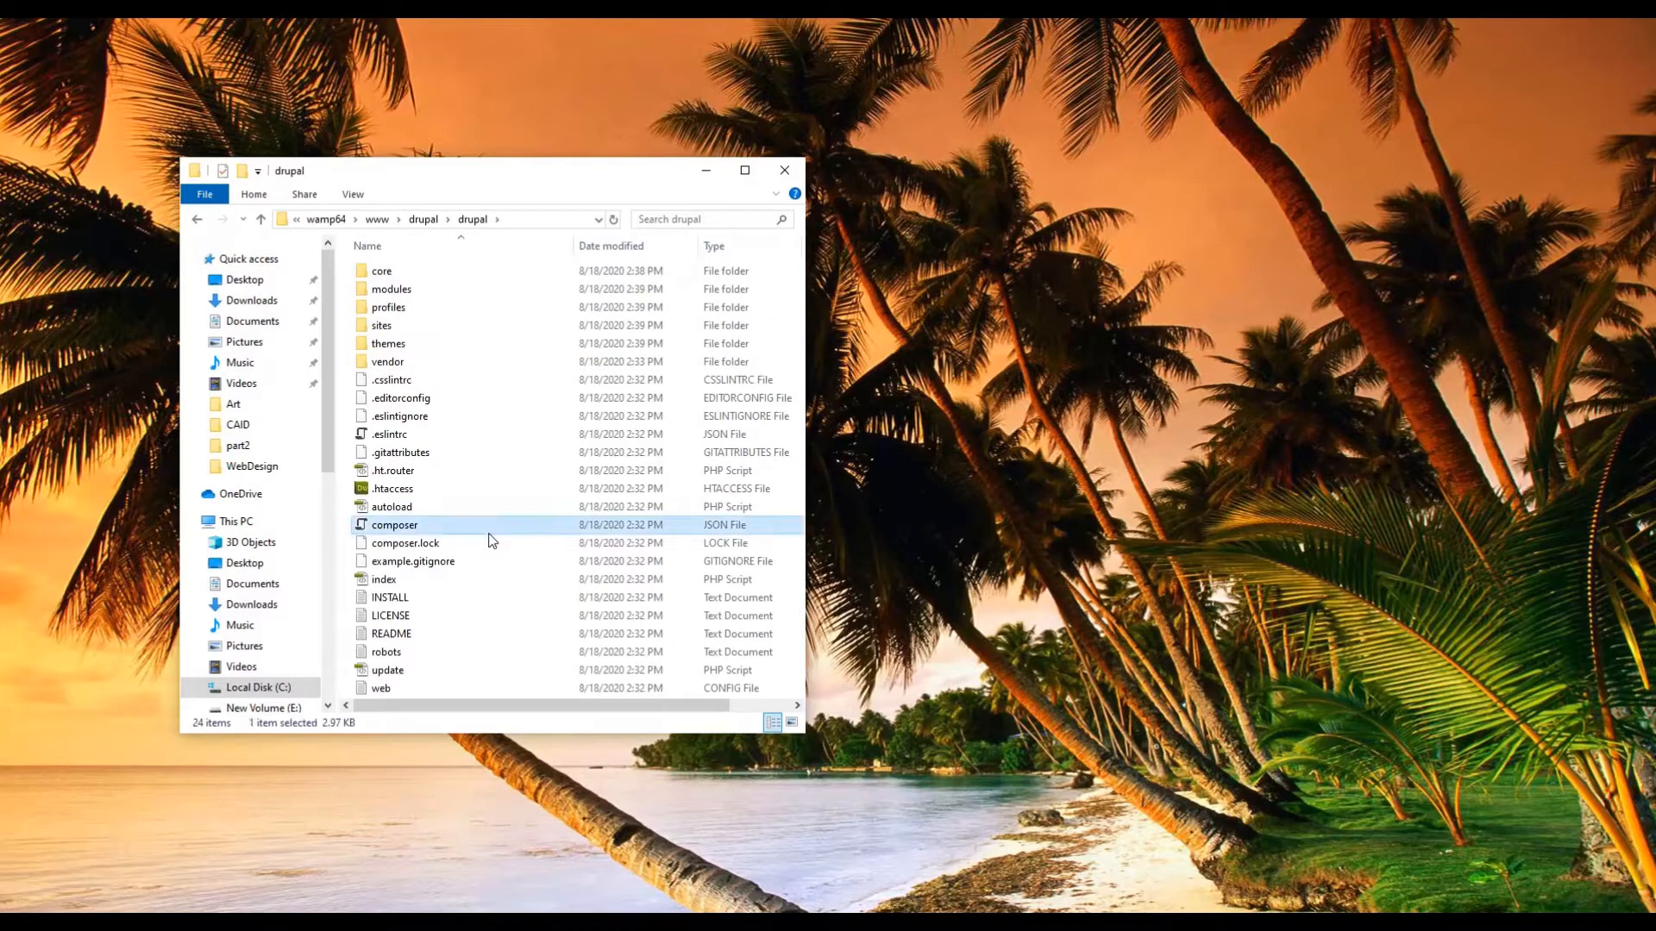
pyautogui.hotkey('ctrl', 'x')
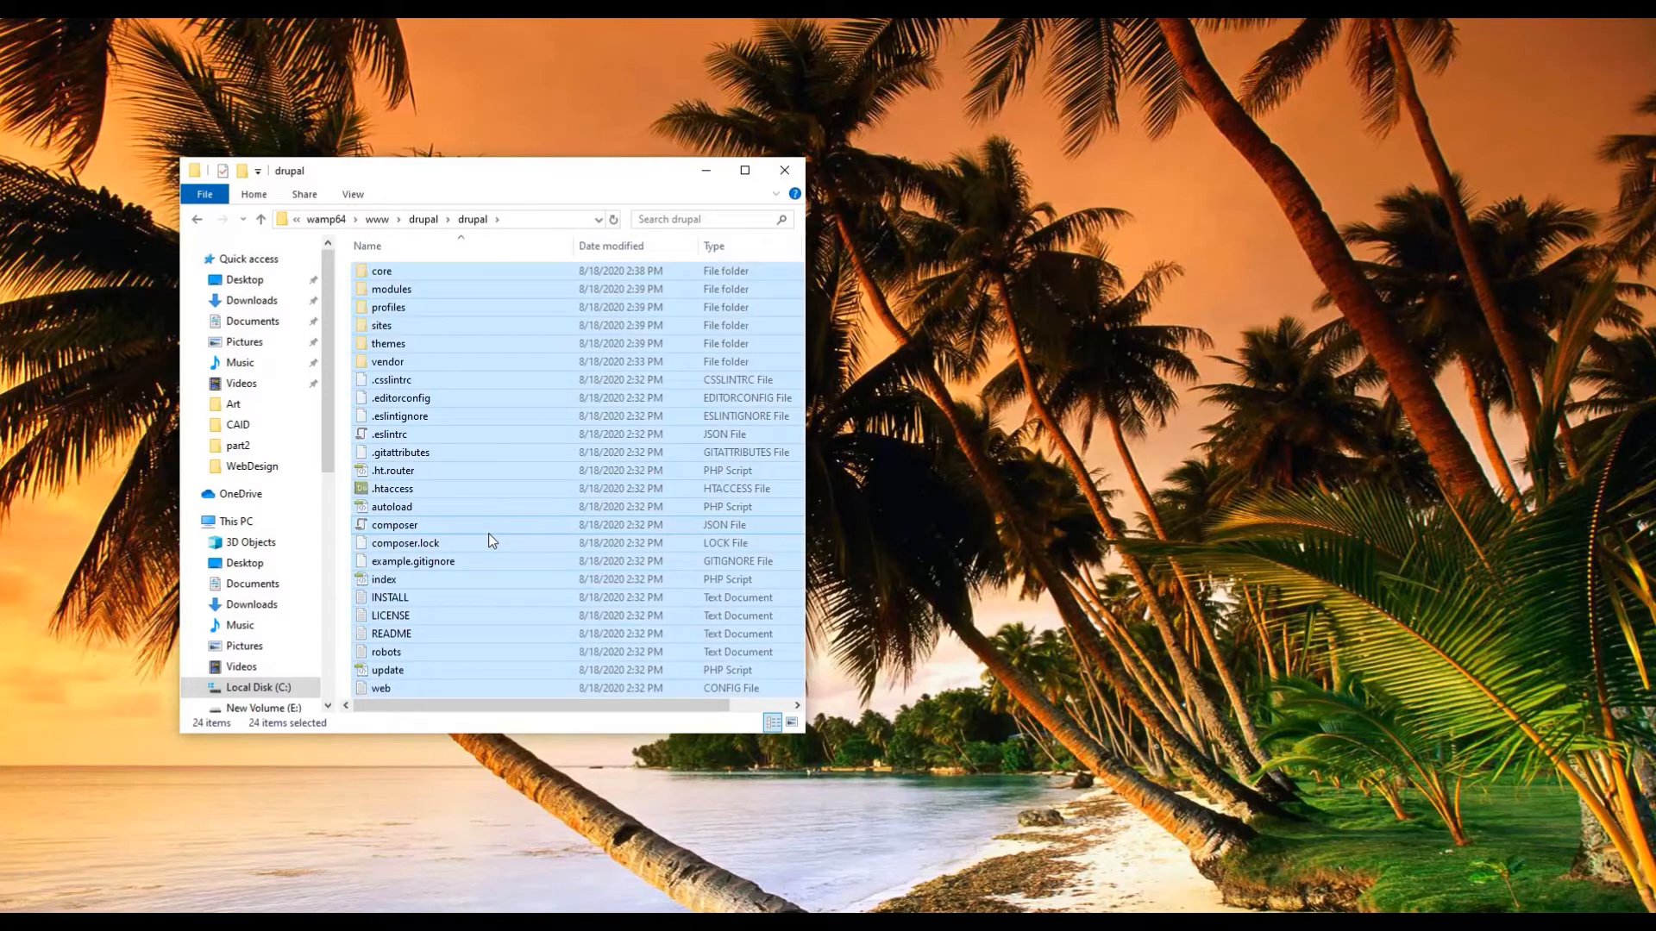
pyautogui.click(423, 219)
pyautogui.click(497, 491)
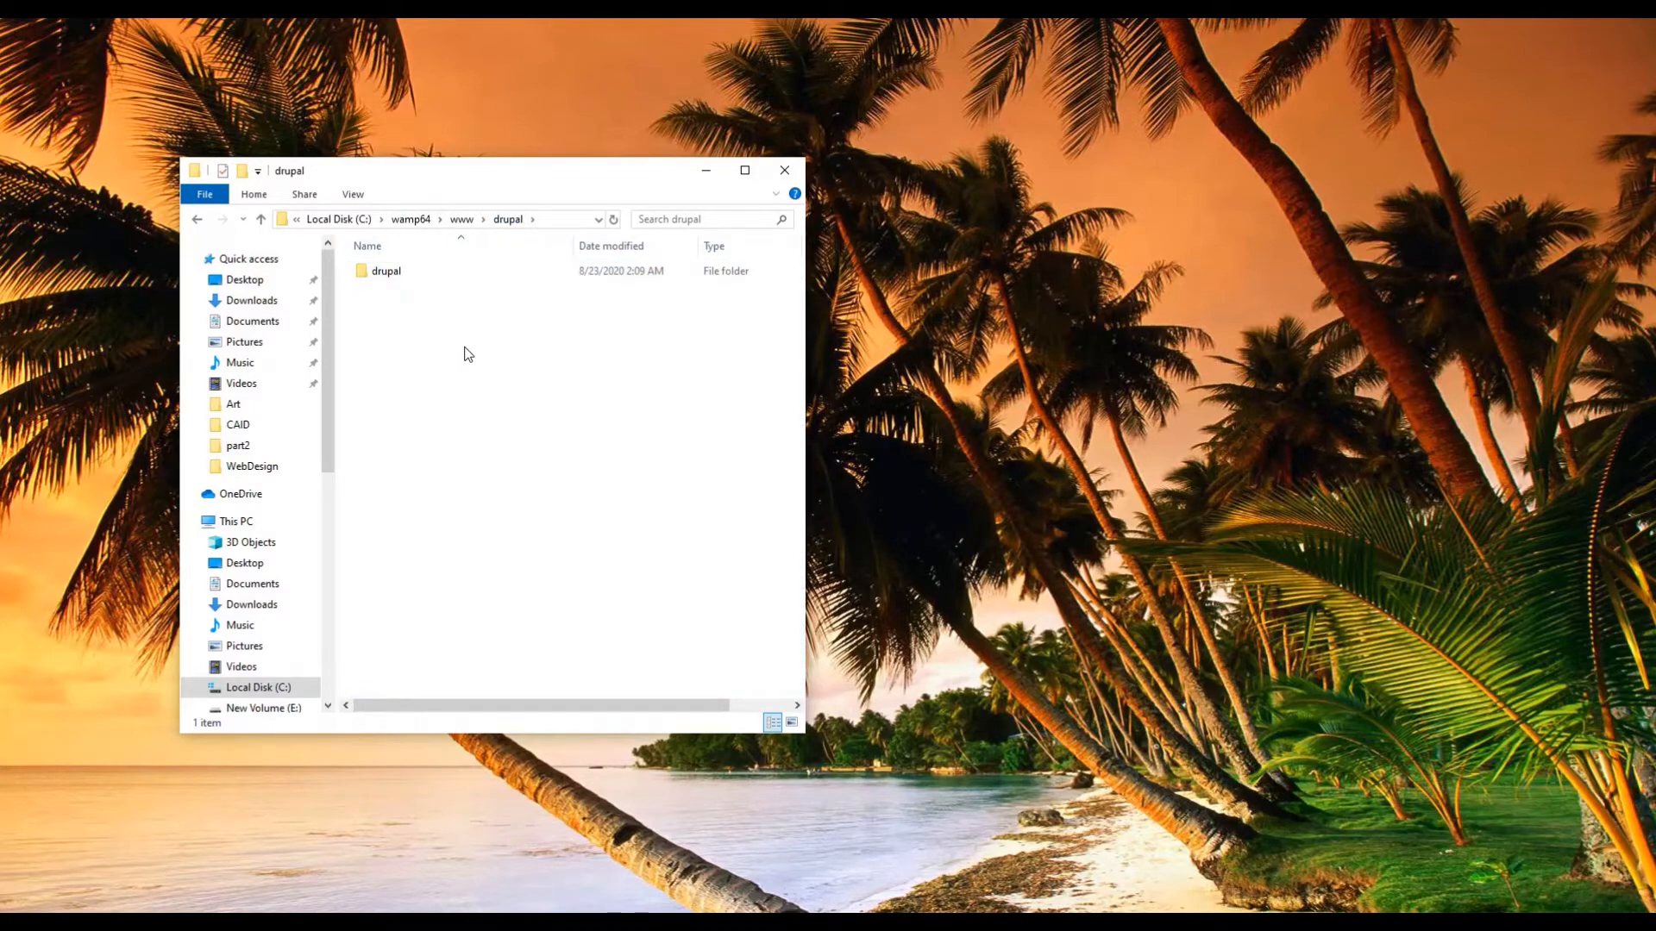
pyautogui.hotkey('ctrl', 'v')
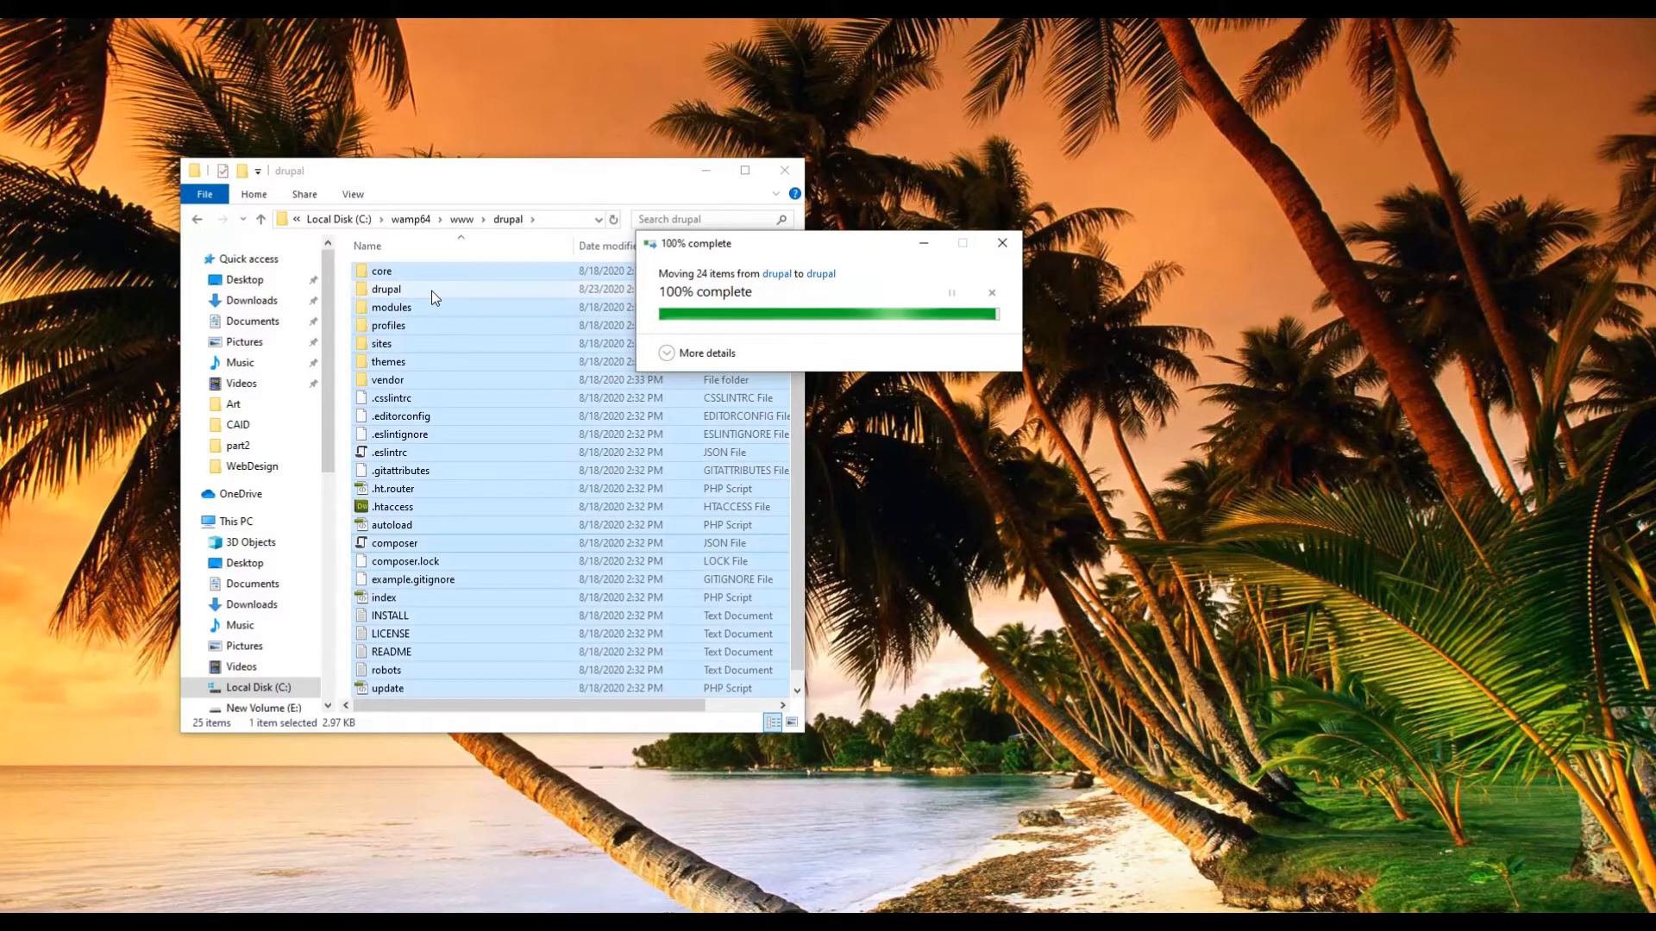
pyautogui.click(432, 292)
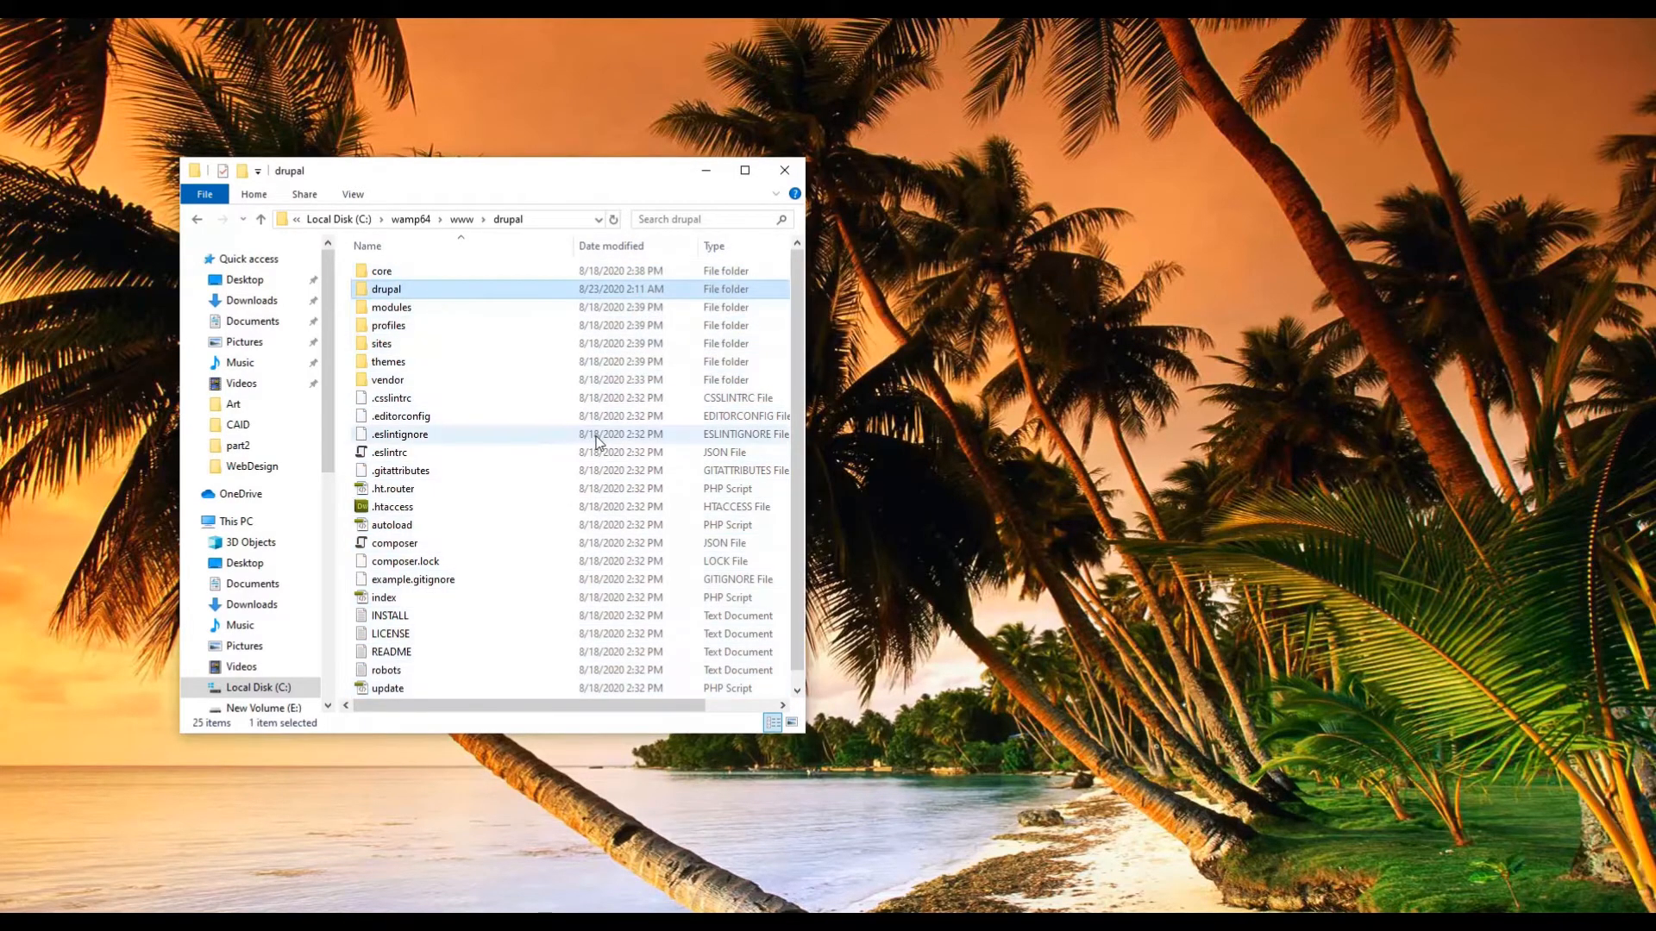
pyautogui.press('Delete')
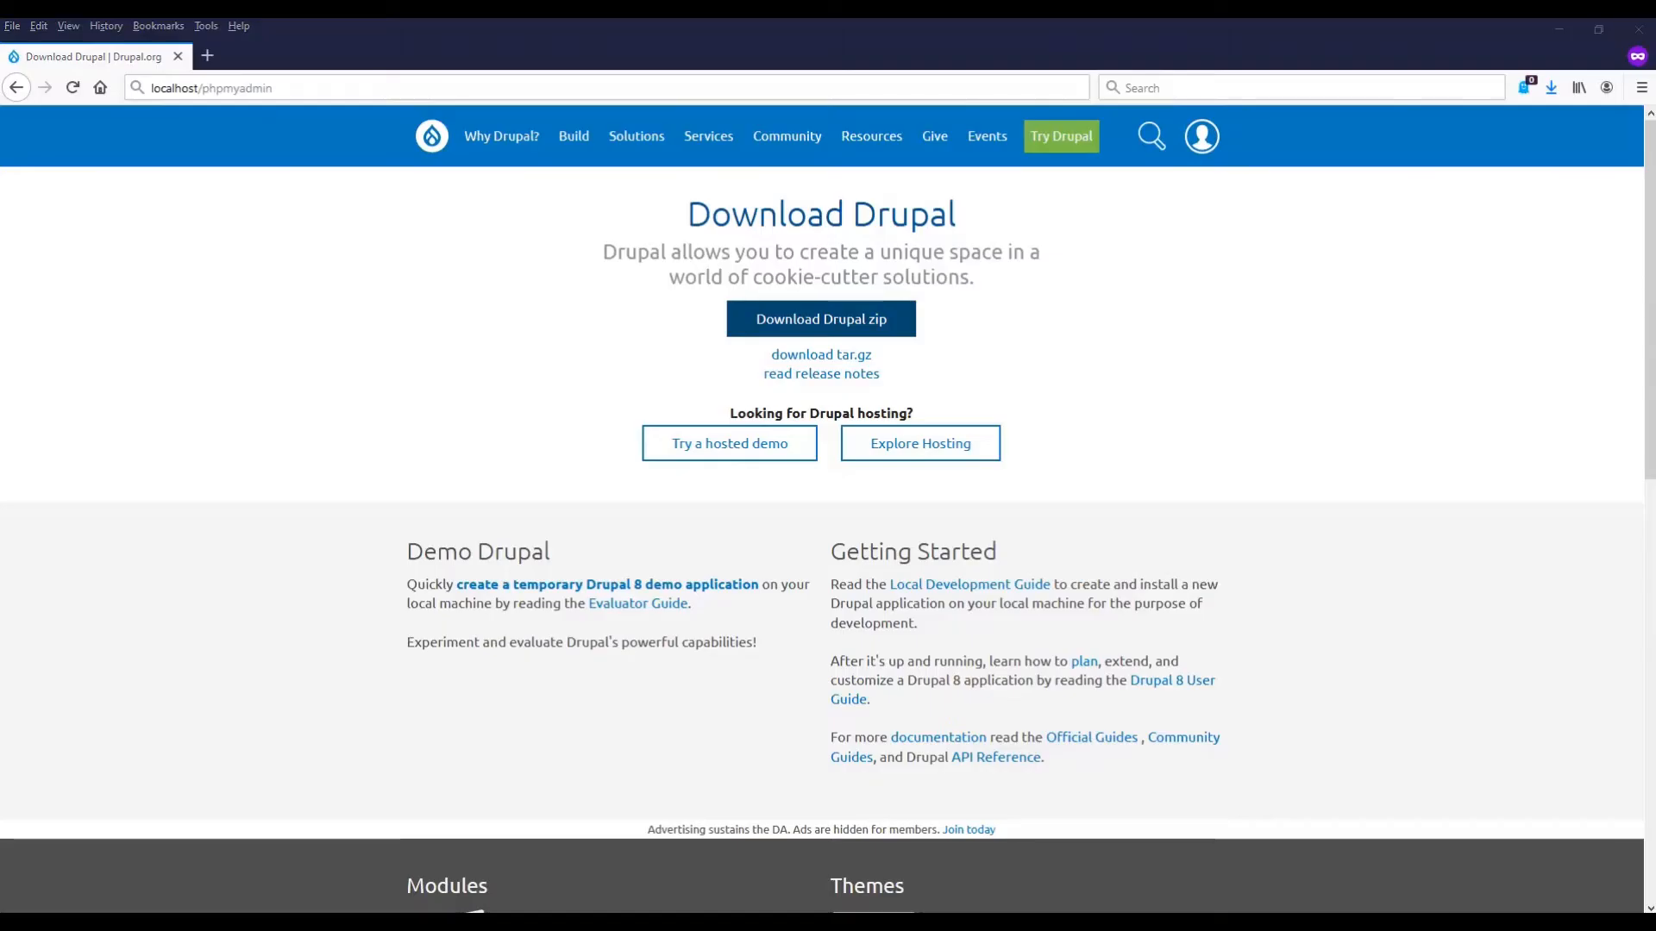
# Launch phpMyAdmin from the WampServer tray menu.
pyautogui.click(1519, 924)
pyautogui.click(1500, 903)
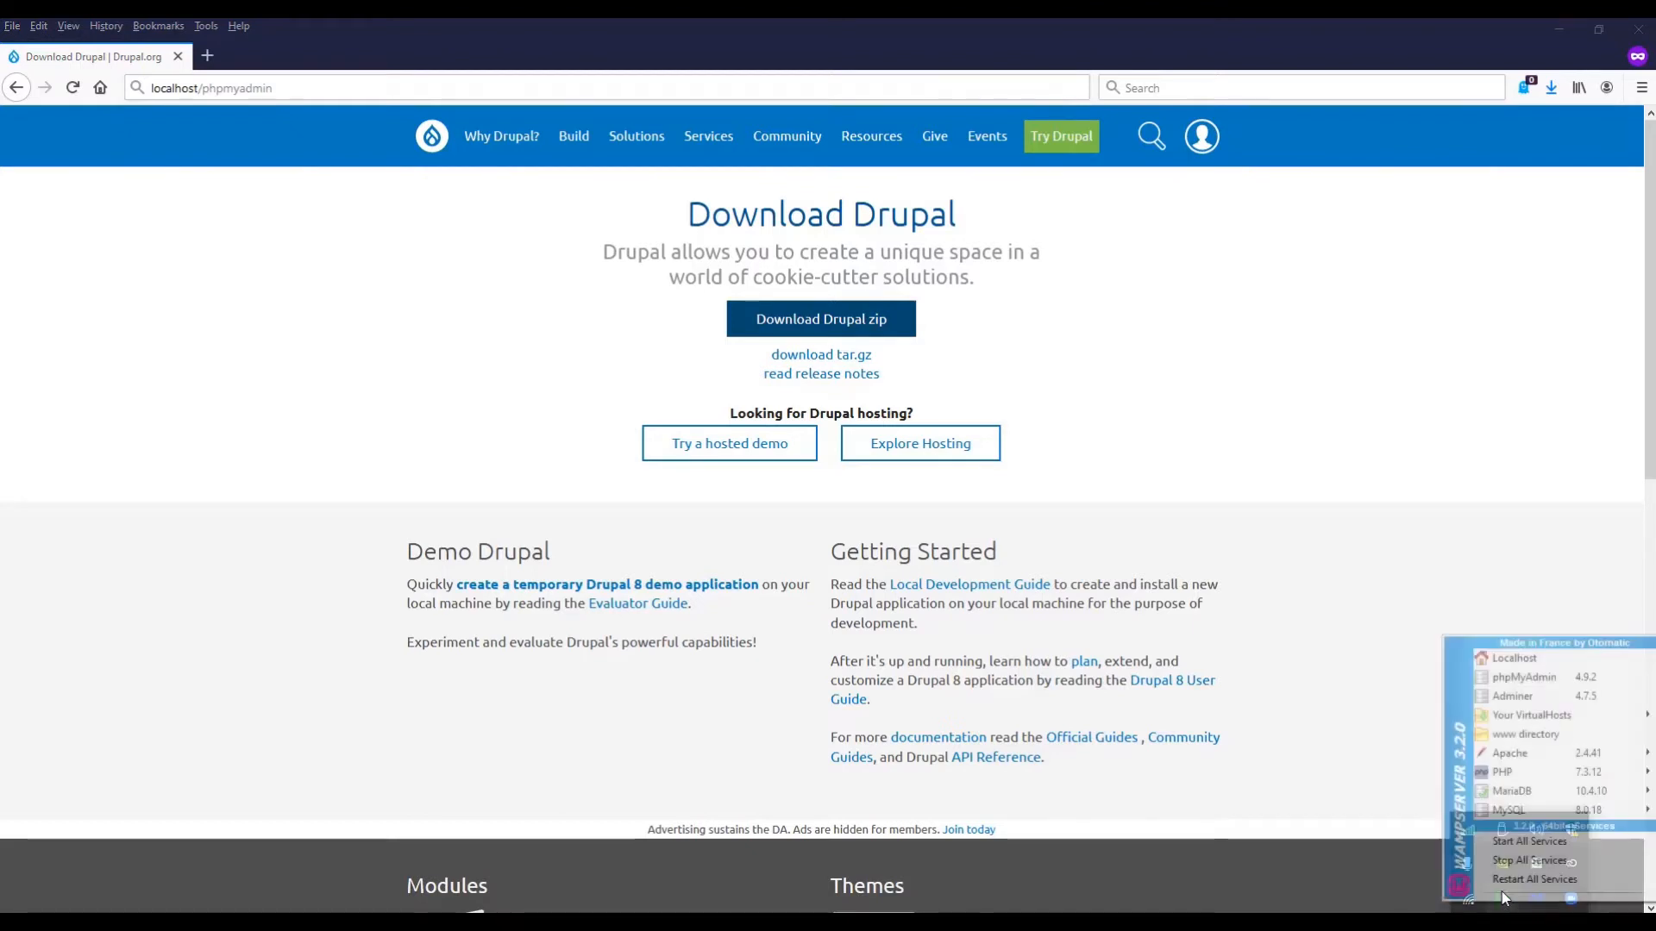
pyautogui.click(1523, 680)
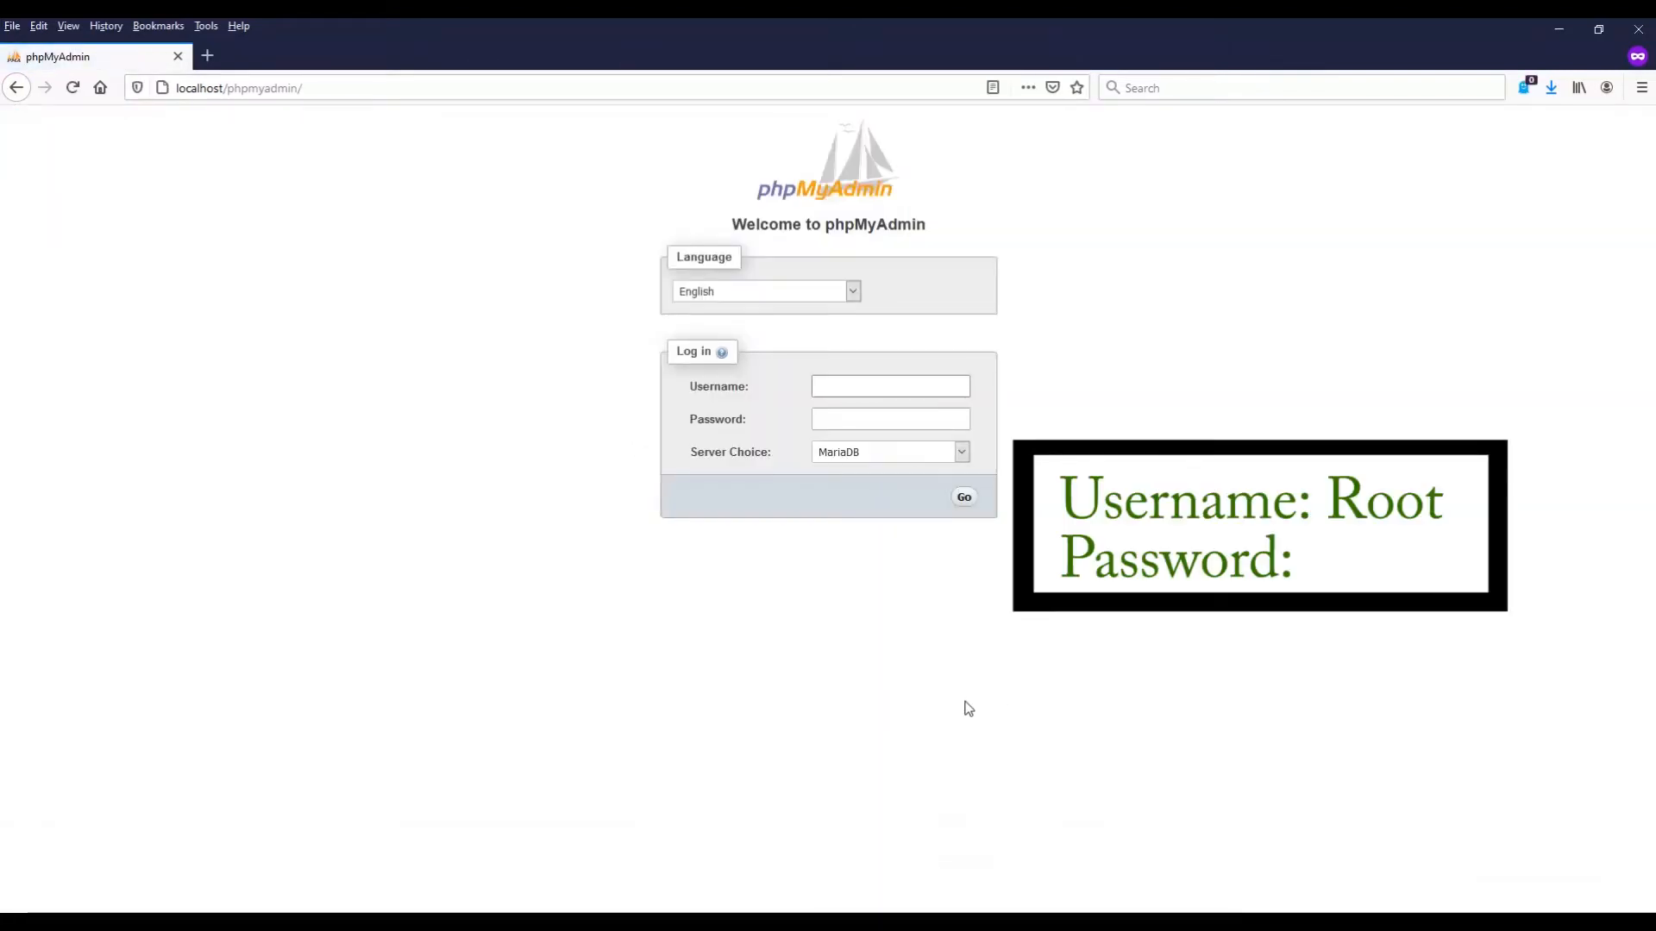
# Log in to phpMyAdmin as root with no password and go to the Databases page.
pyautogui.click(855, 398)
pyautogui.write('root')
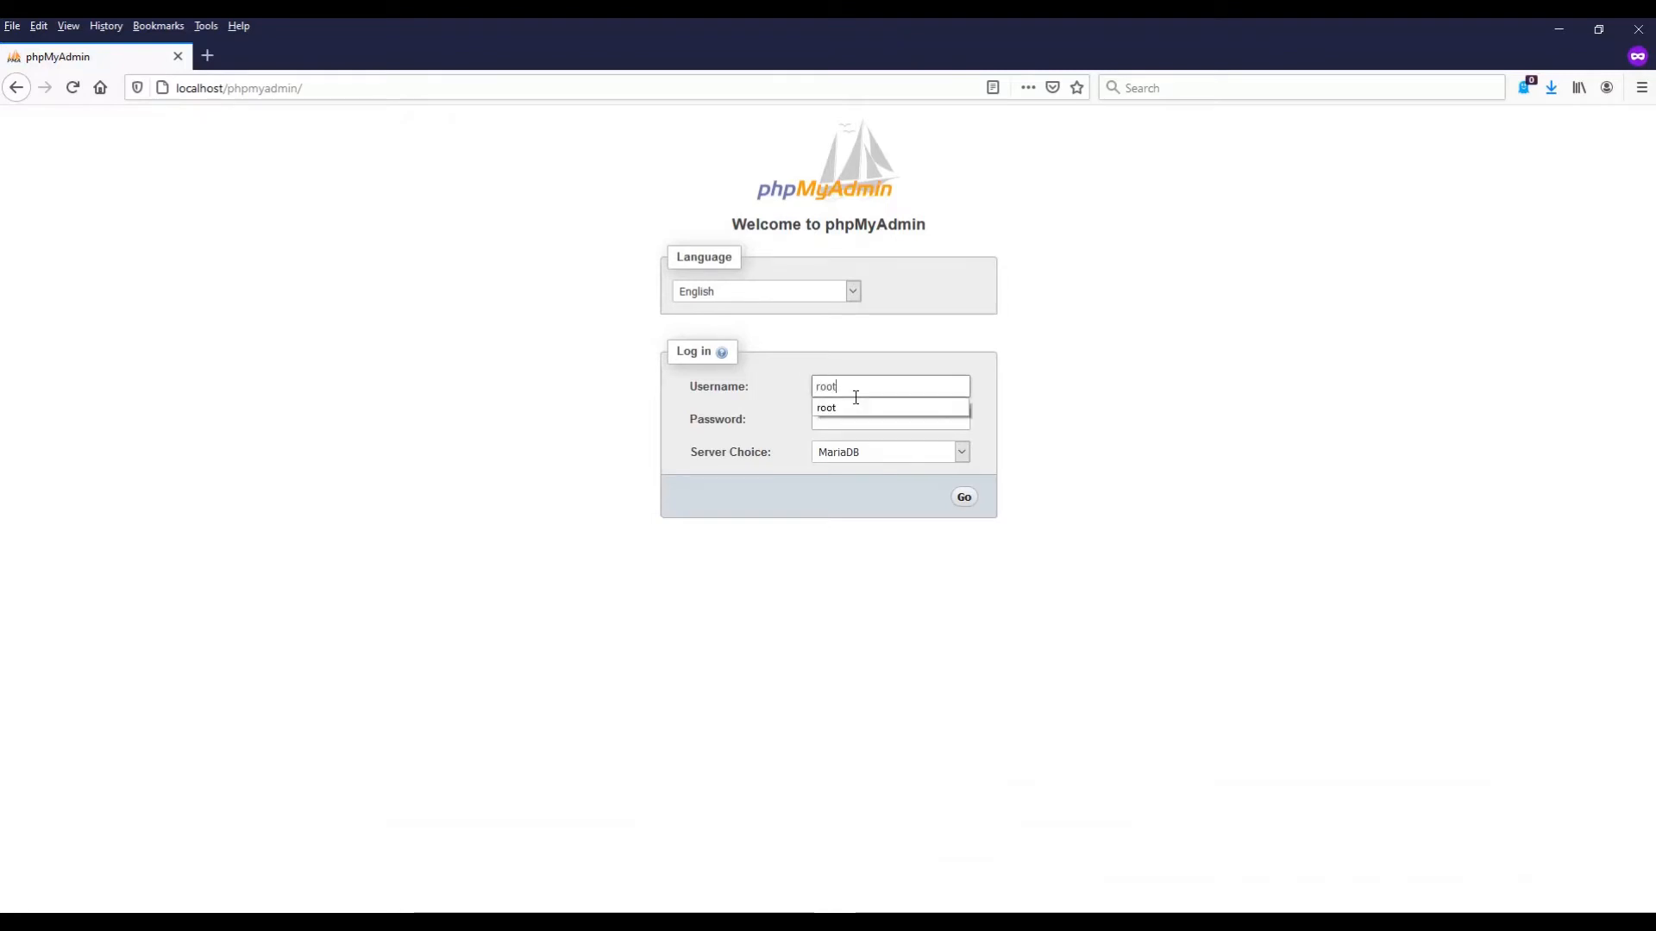
pyautogui.click(1072, 469)
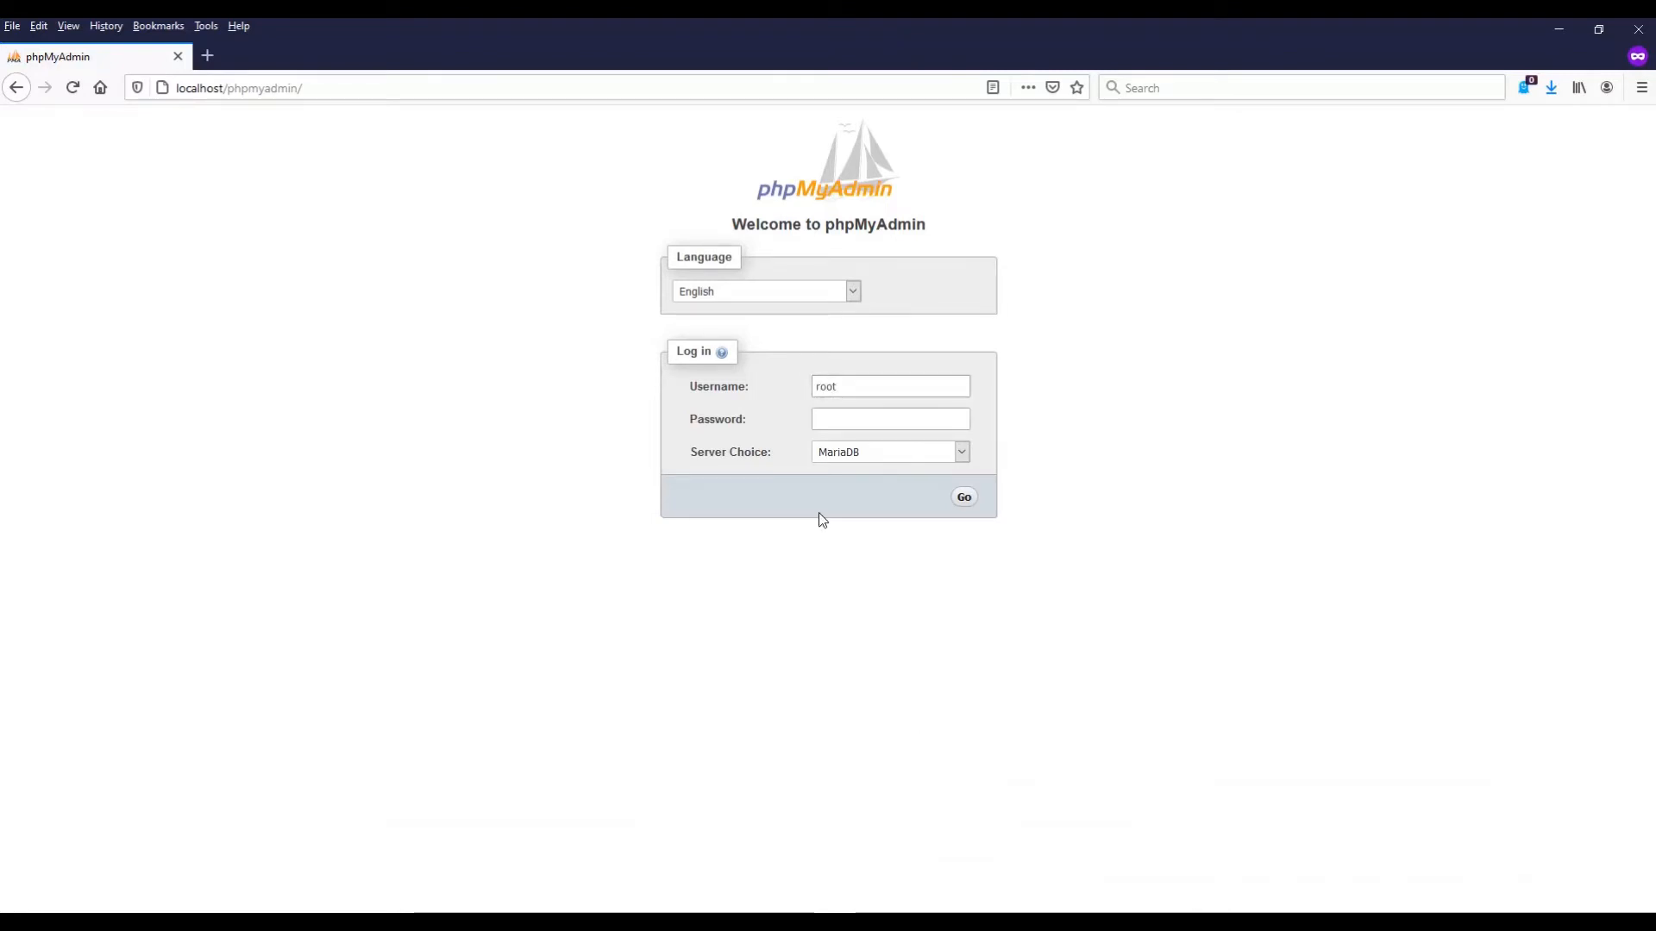
pyautogui.click(966, 501)
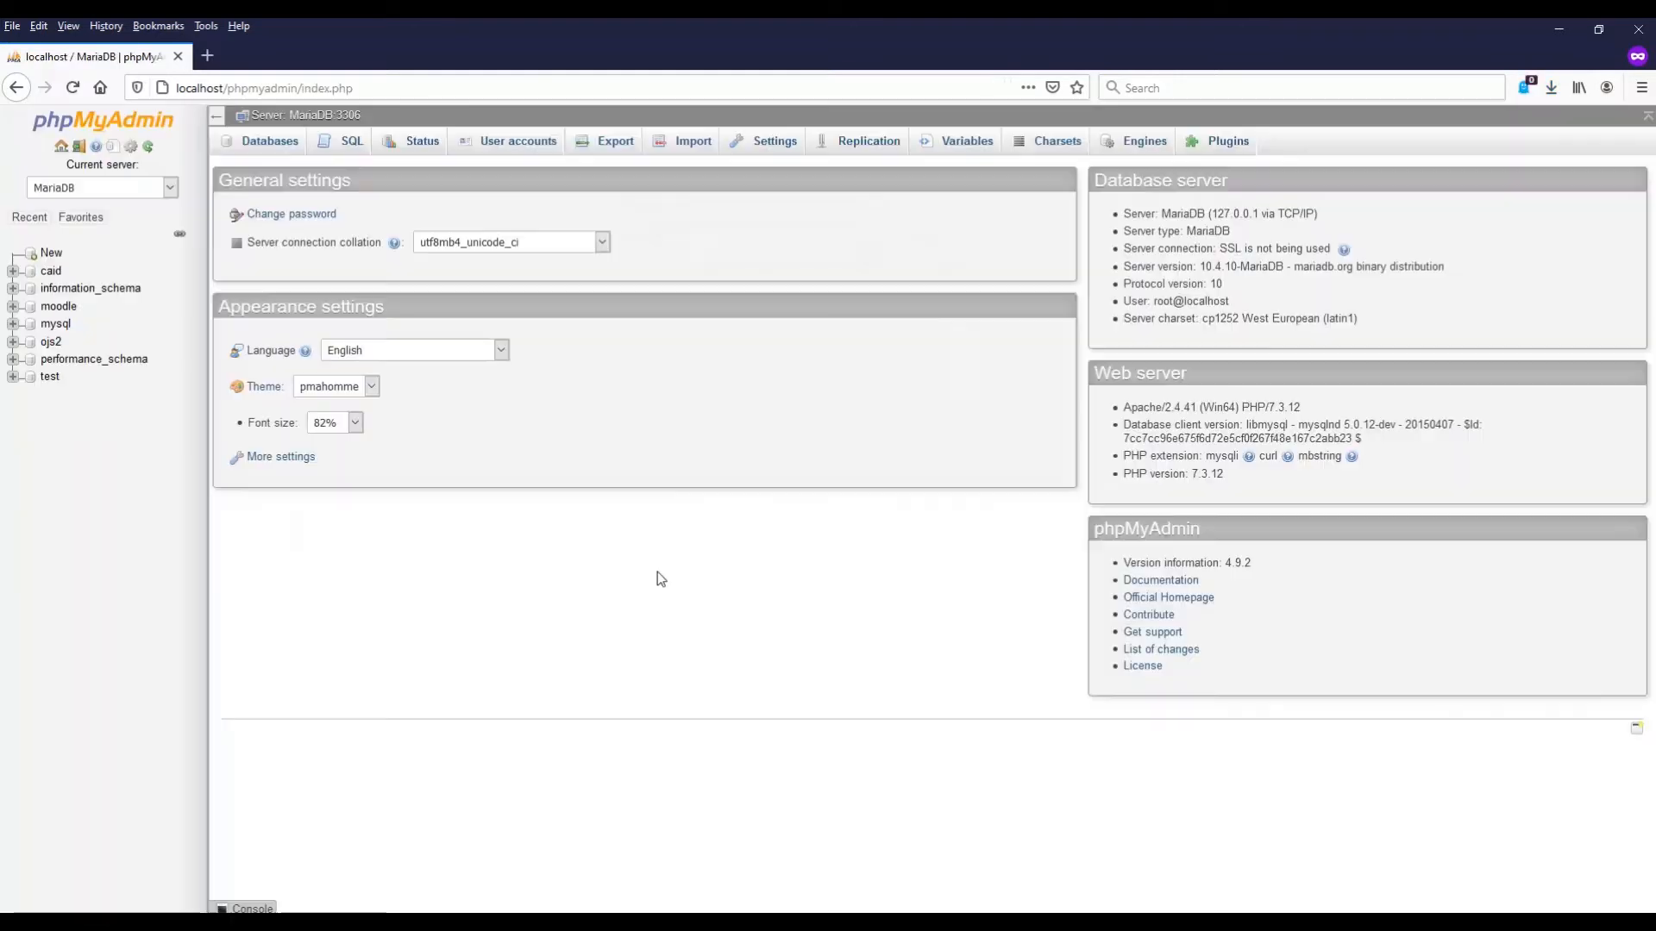
pyautogui.click(169, 256)
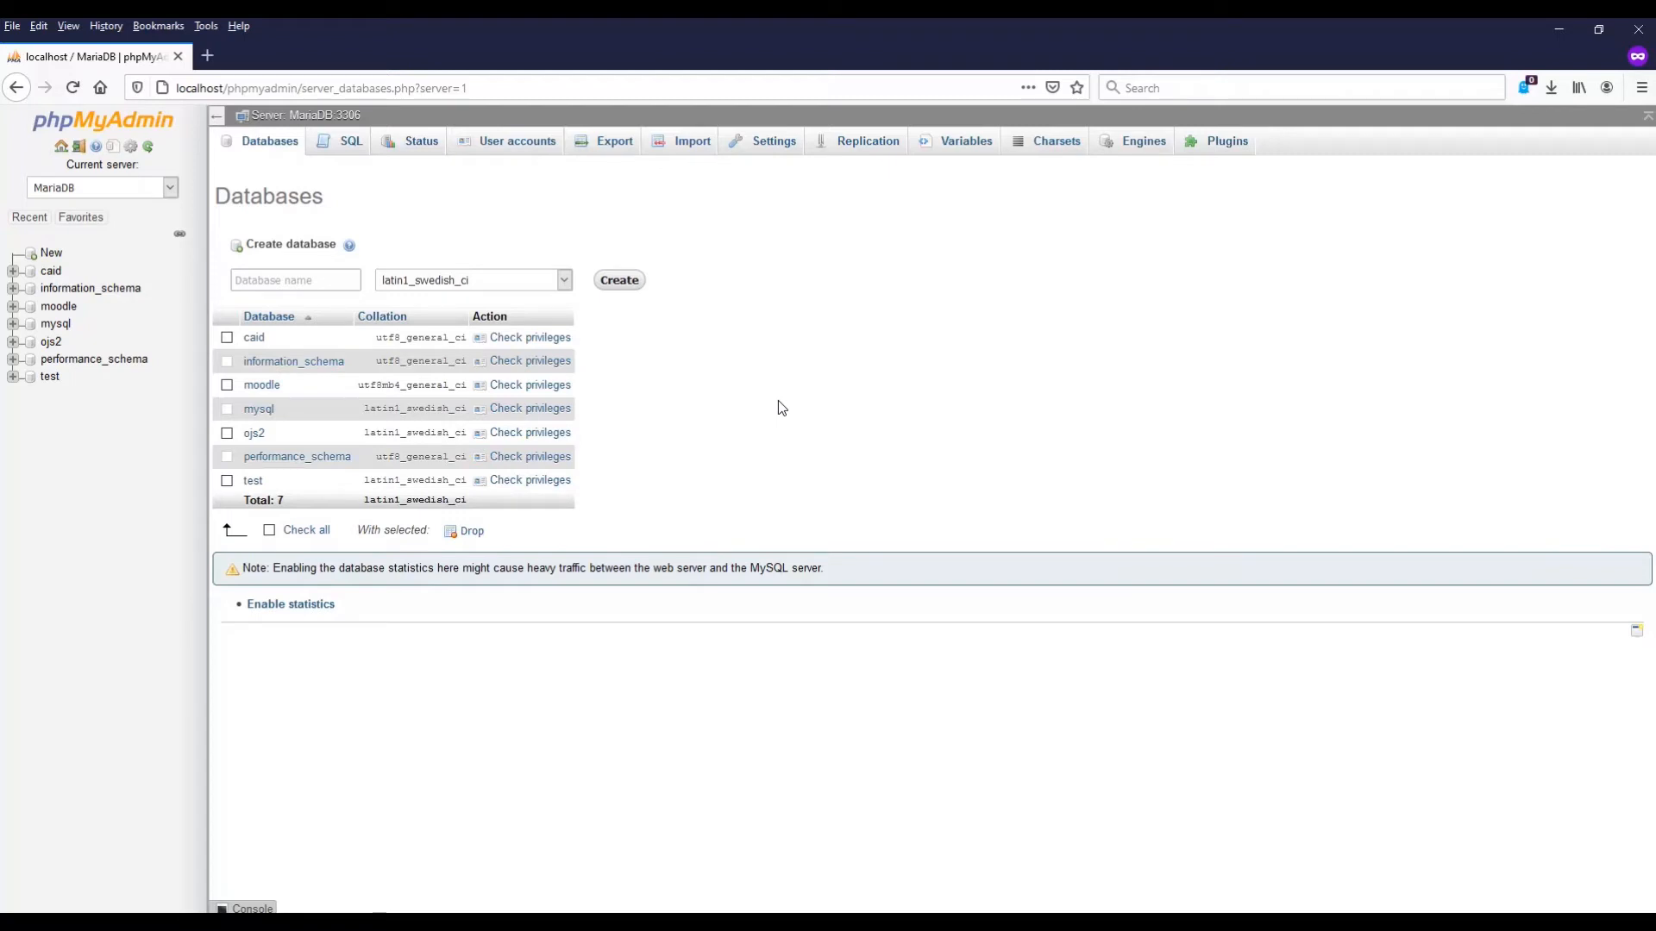
# Create a database named wordpress with utf8_general_ci collation.
pyautogui.write('wordpre')
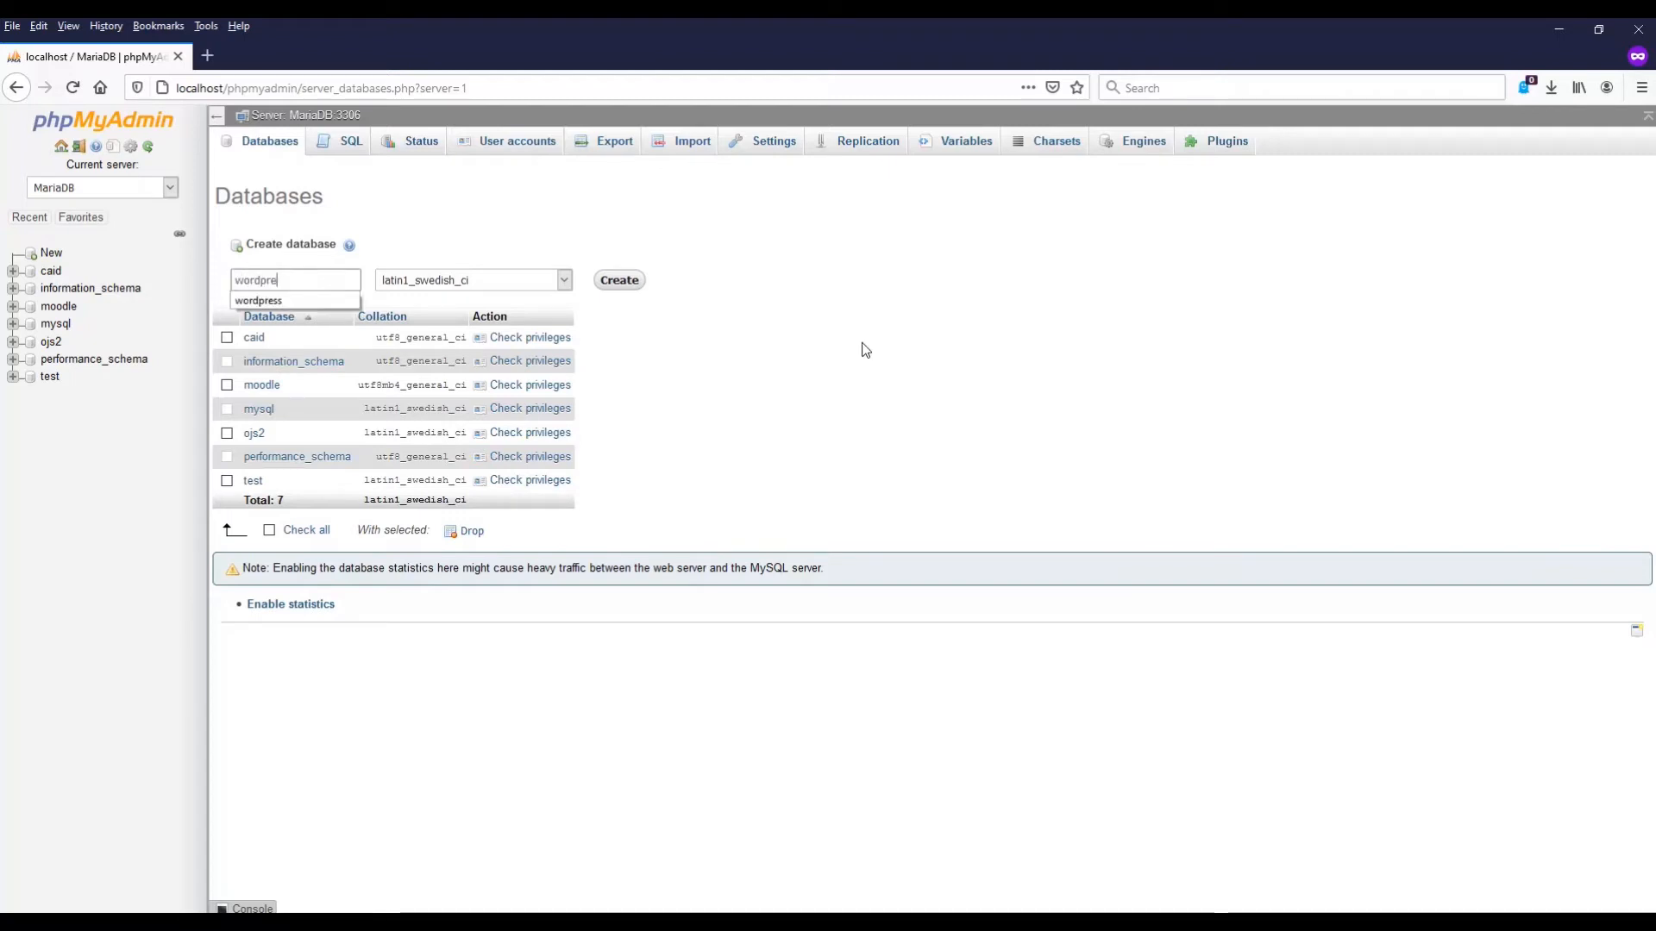
pyautogui.write('ss')
pyautogui.click(865, 352)
pyautogui.click(564, 280)
pyautogui.moveTo(571, 443); pyautogui.dragTo(591, 605)
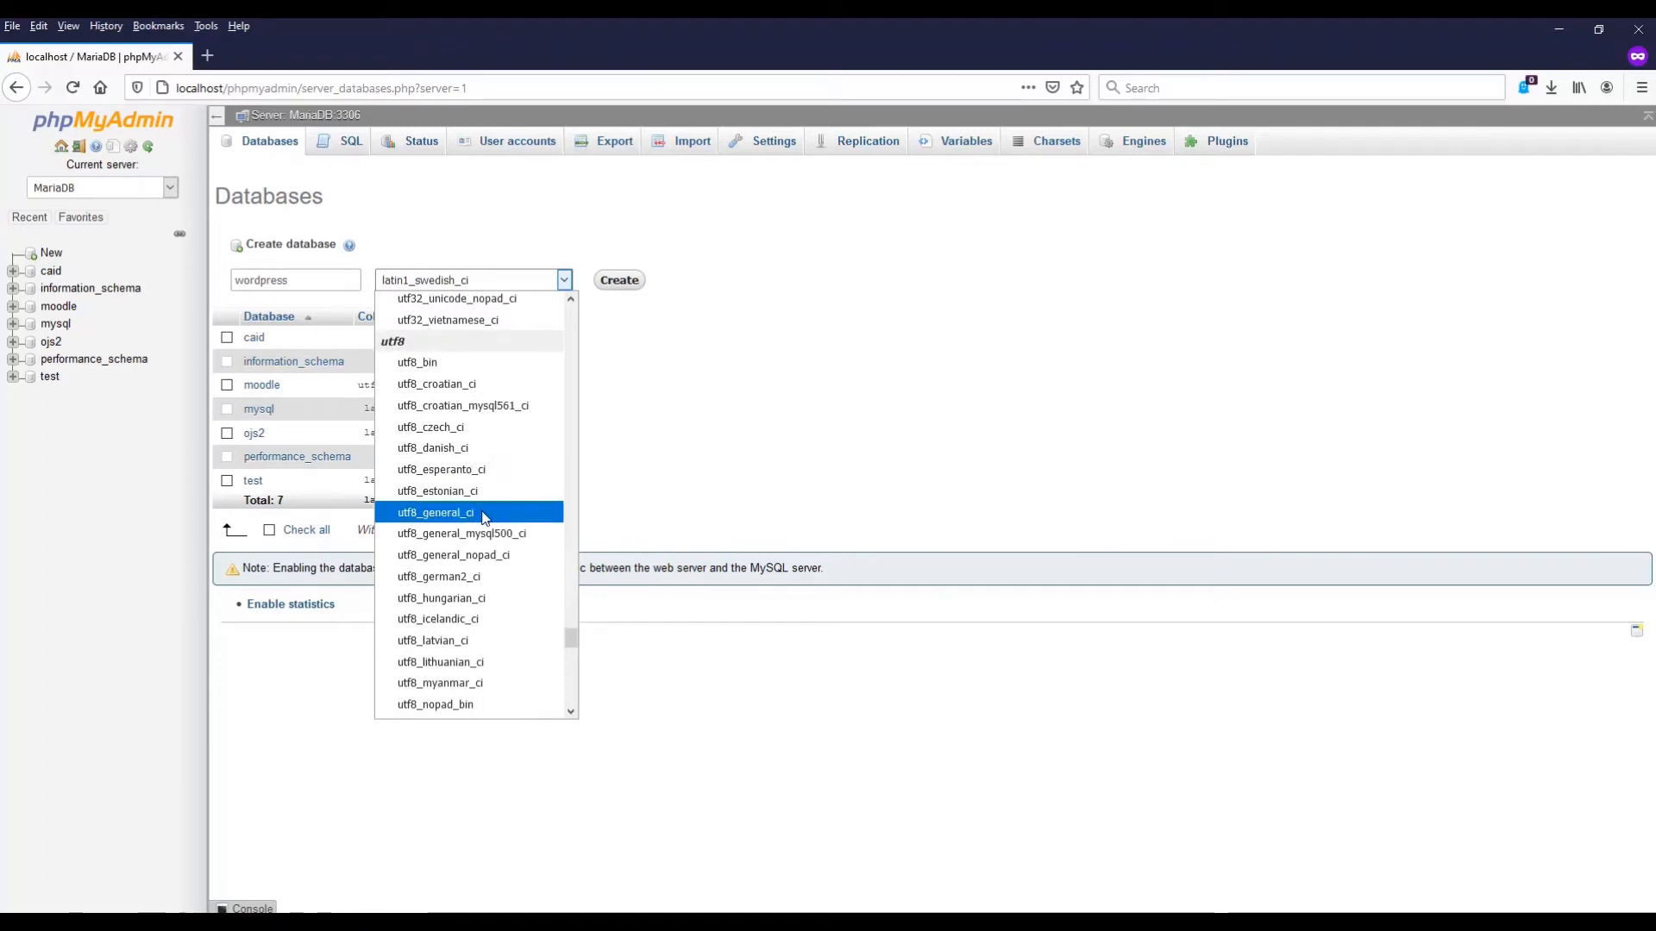
pyautogui.click(435, 510)
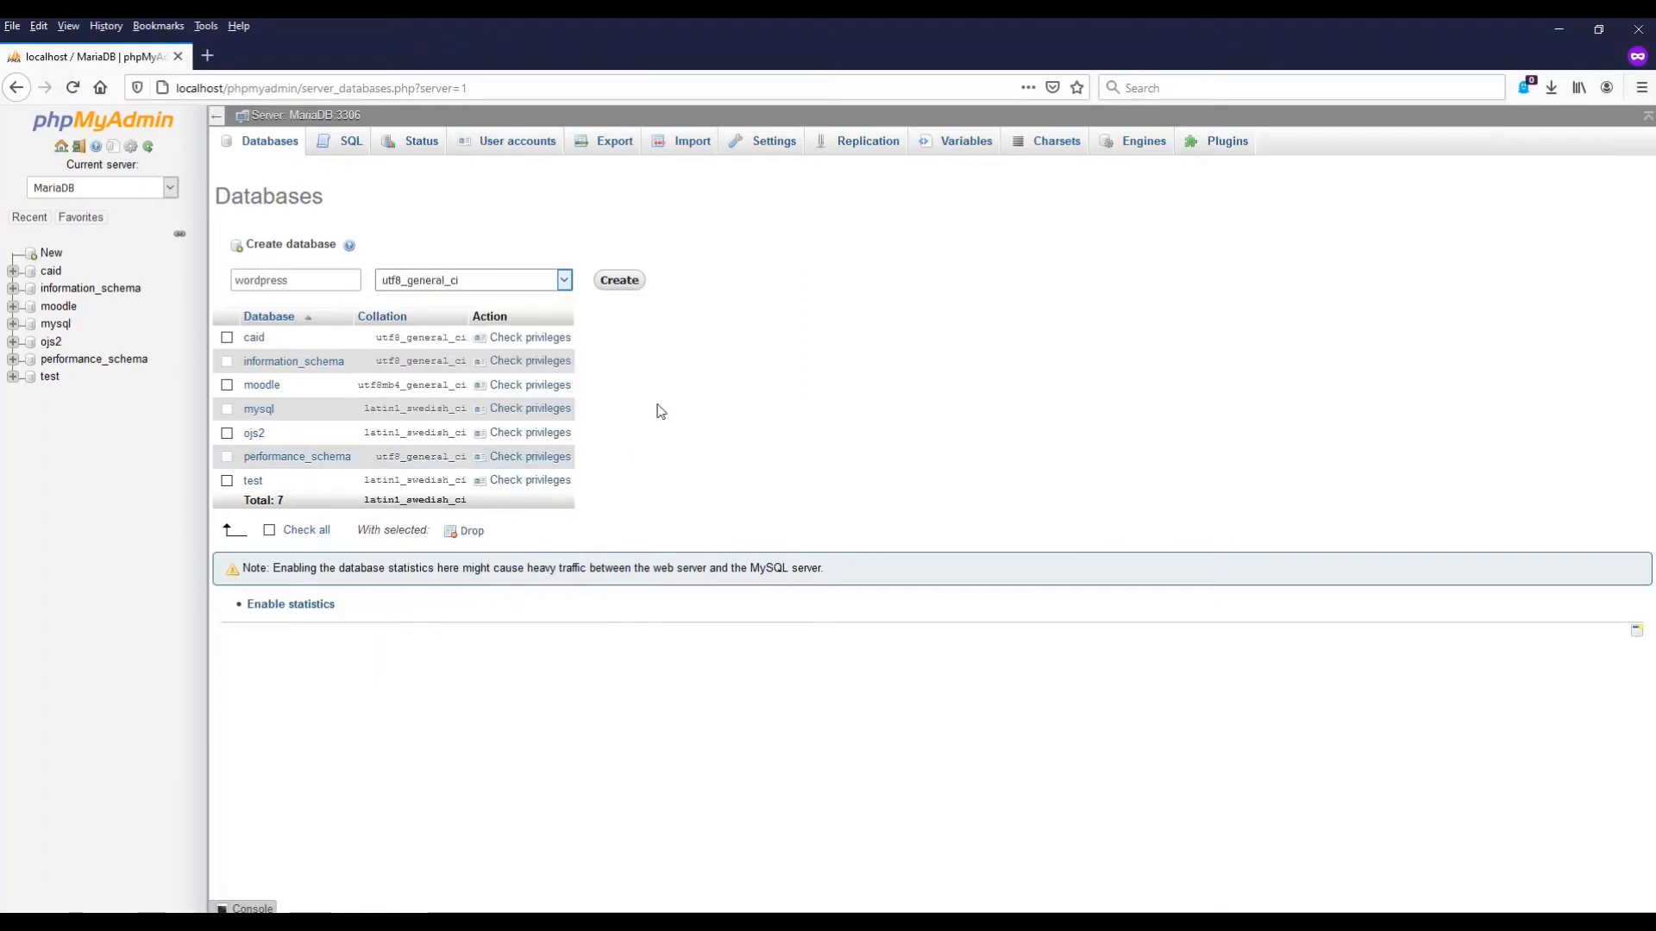
pyautogui.click(614, 282)
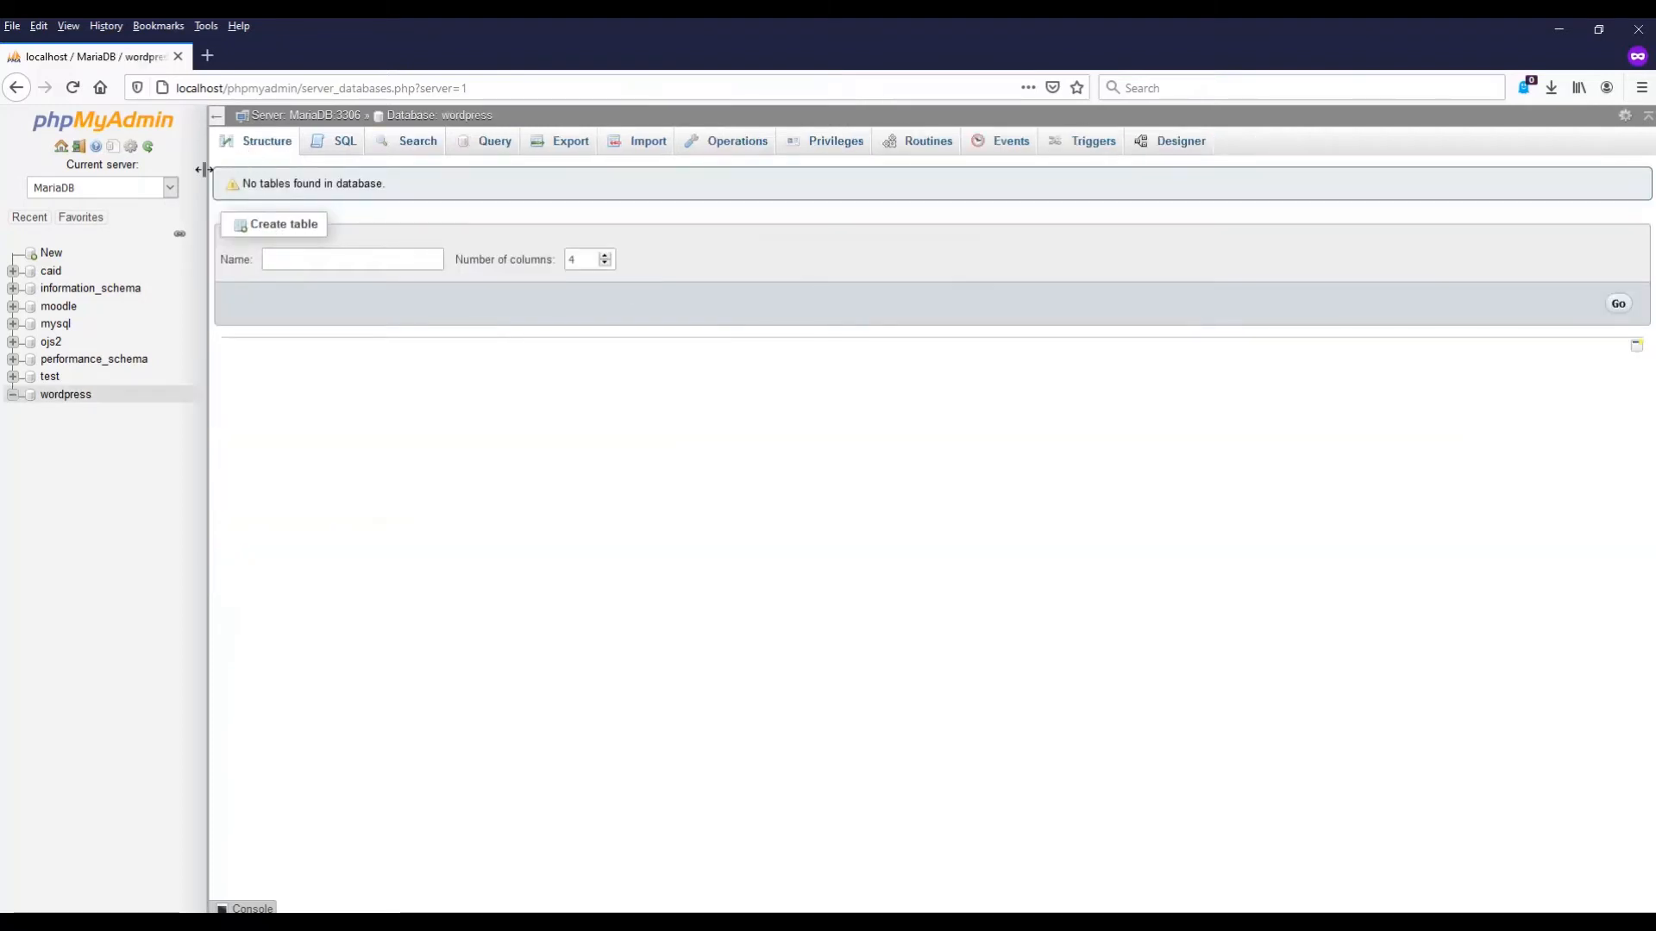
# Create a database named drupal with utf8_general_ci collation.
pyautogui.click(54, 254)
pyautogui.click(281, 277)
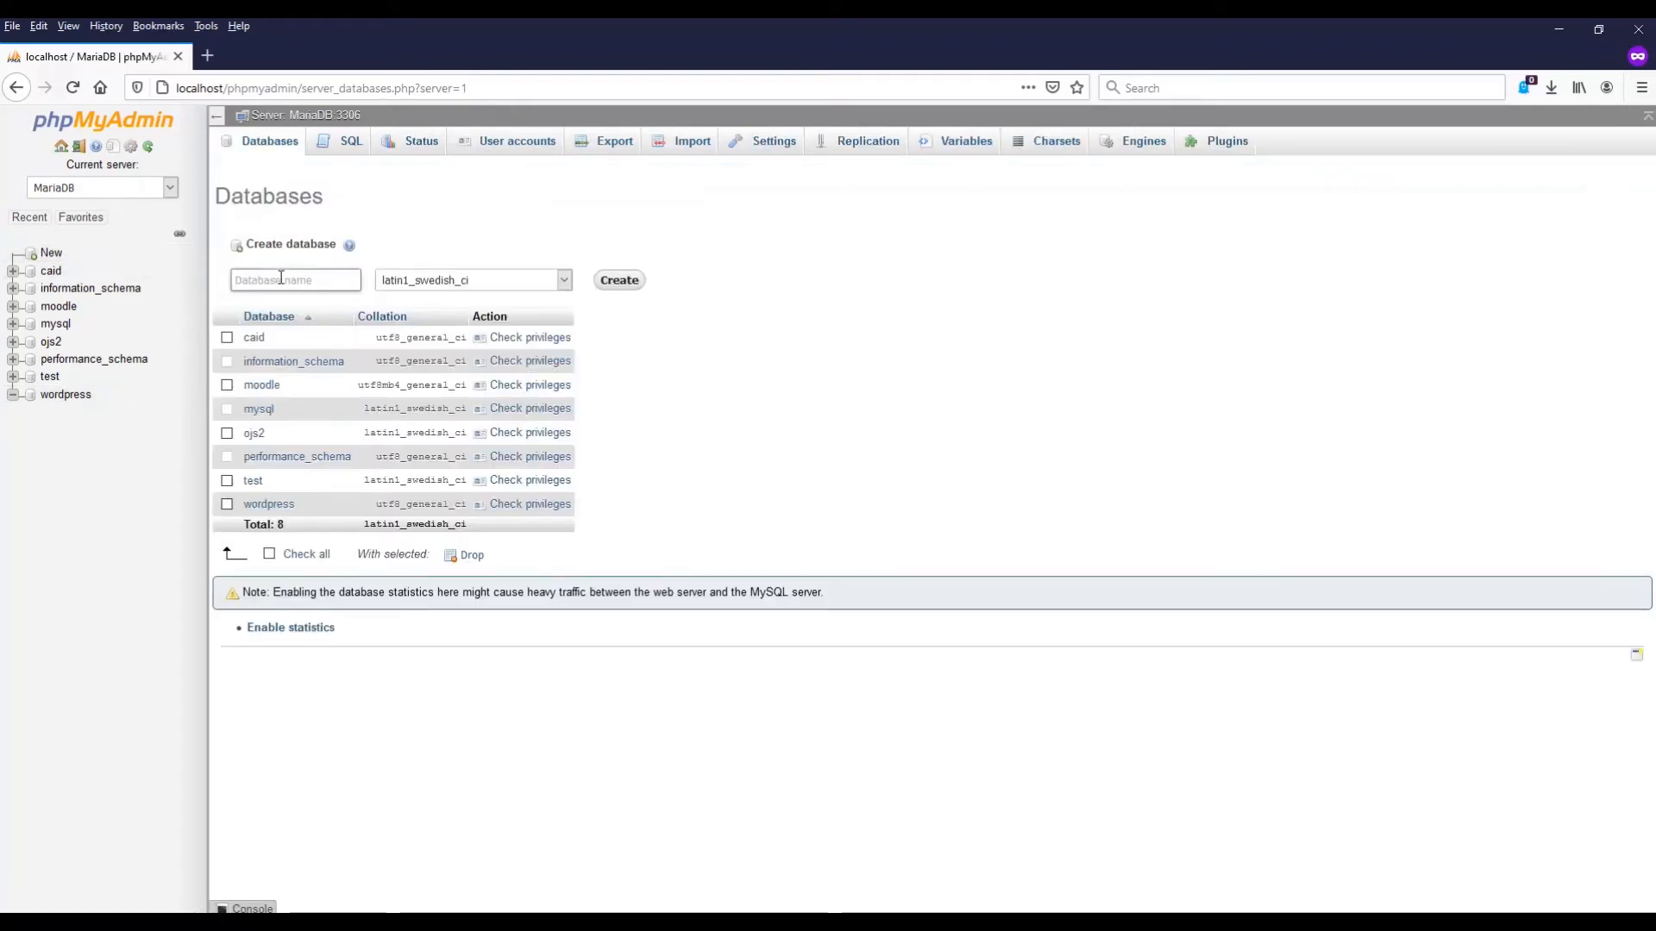
pyautogui.write('drupal')
pyautogui.click(563, 280)
pyautogui.moveTo(575, 449); pyautogui.dragTo(565, 630)
pyautogui.click(488, 607)
pyautogui.click(620, 281)
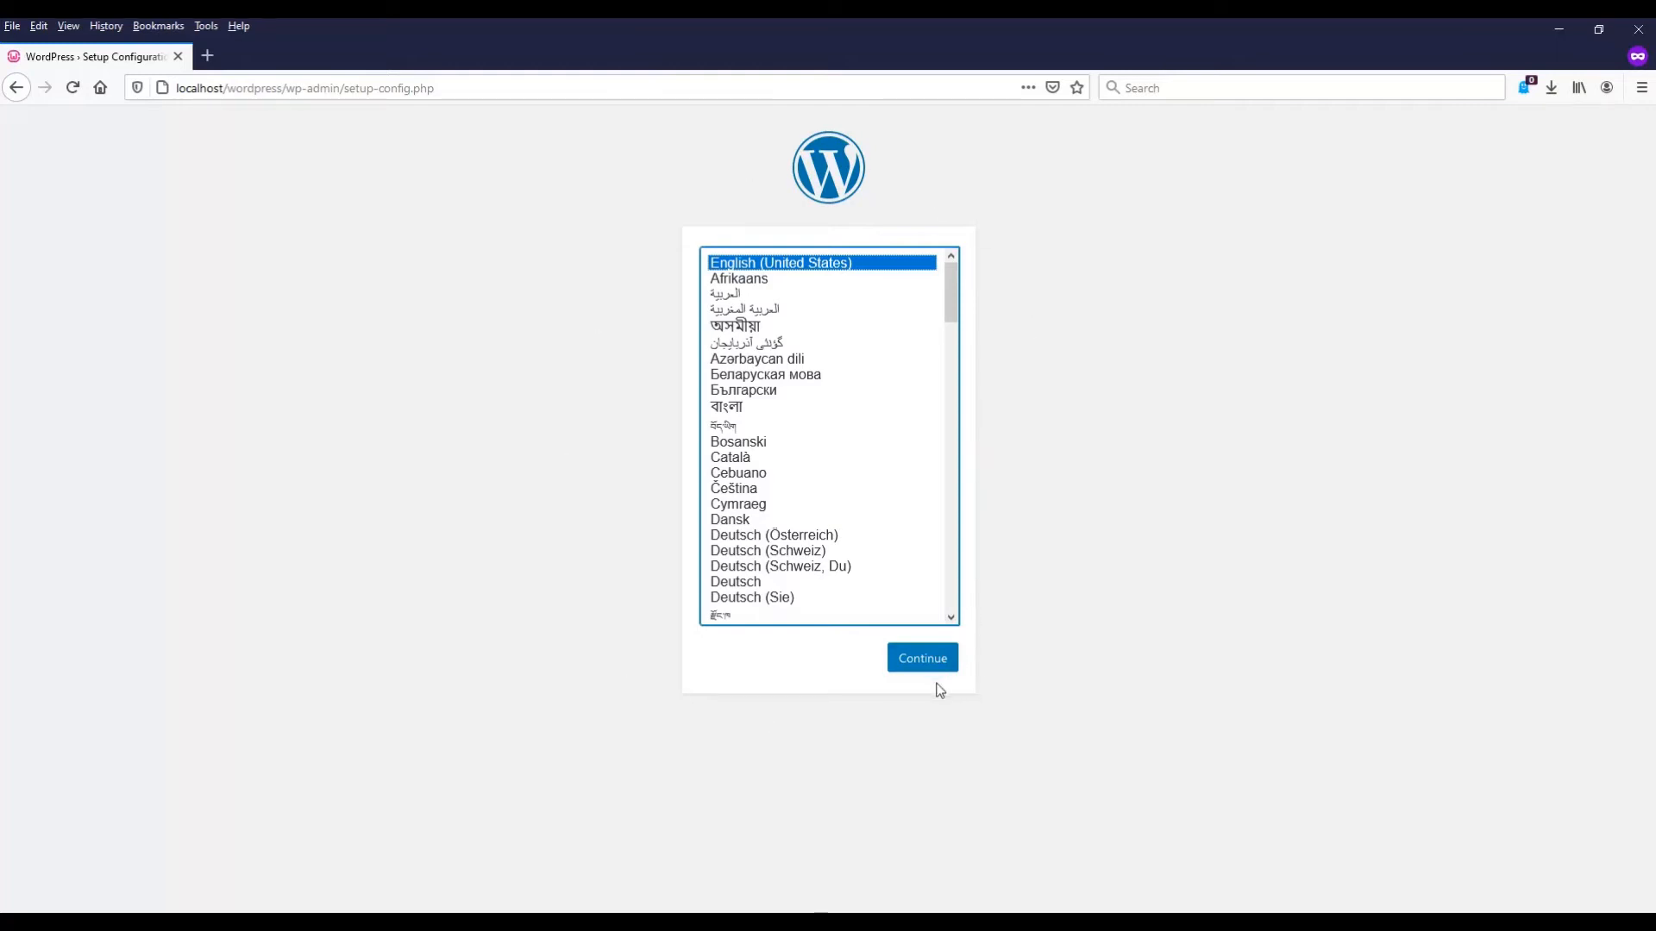
# Choose English, then submit database wordpress, user root, empty password, host localhost, prefix wp_.
pyautogui.click(921, 659)
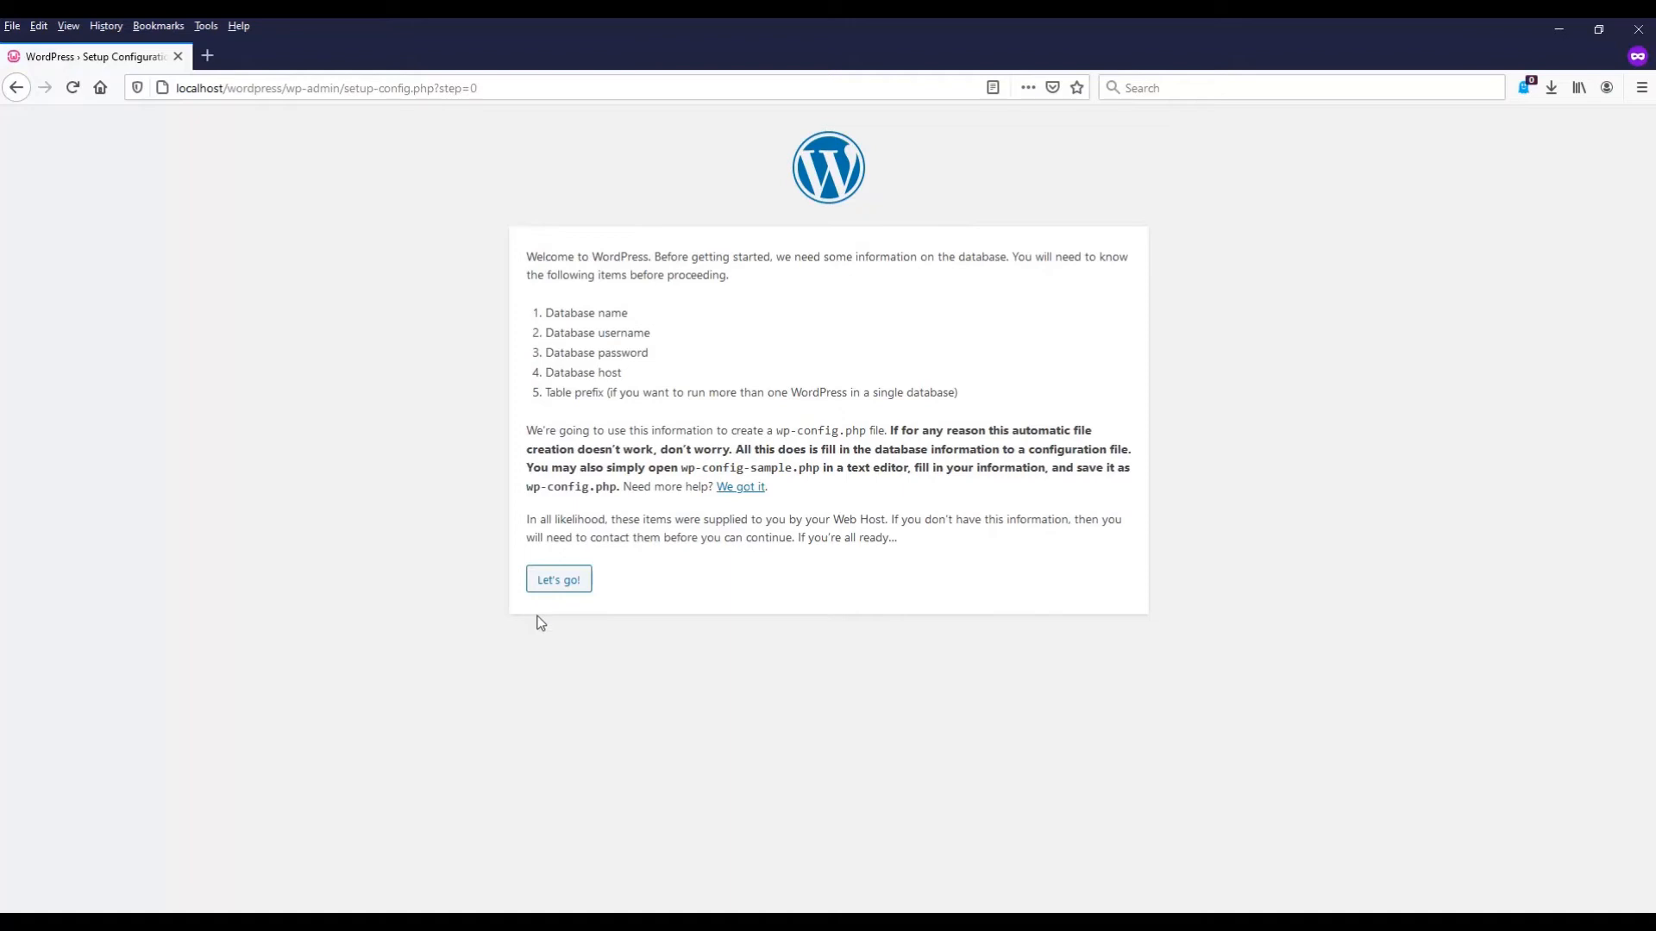
pyautogui.click(556, 589)
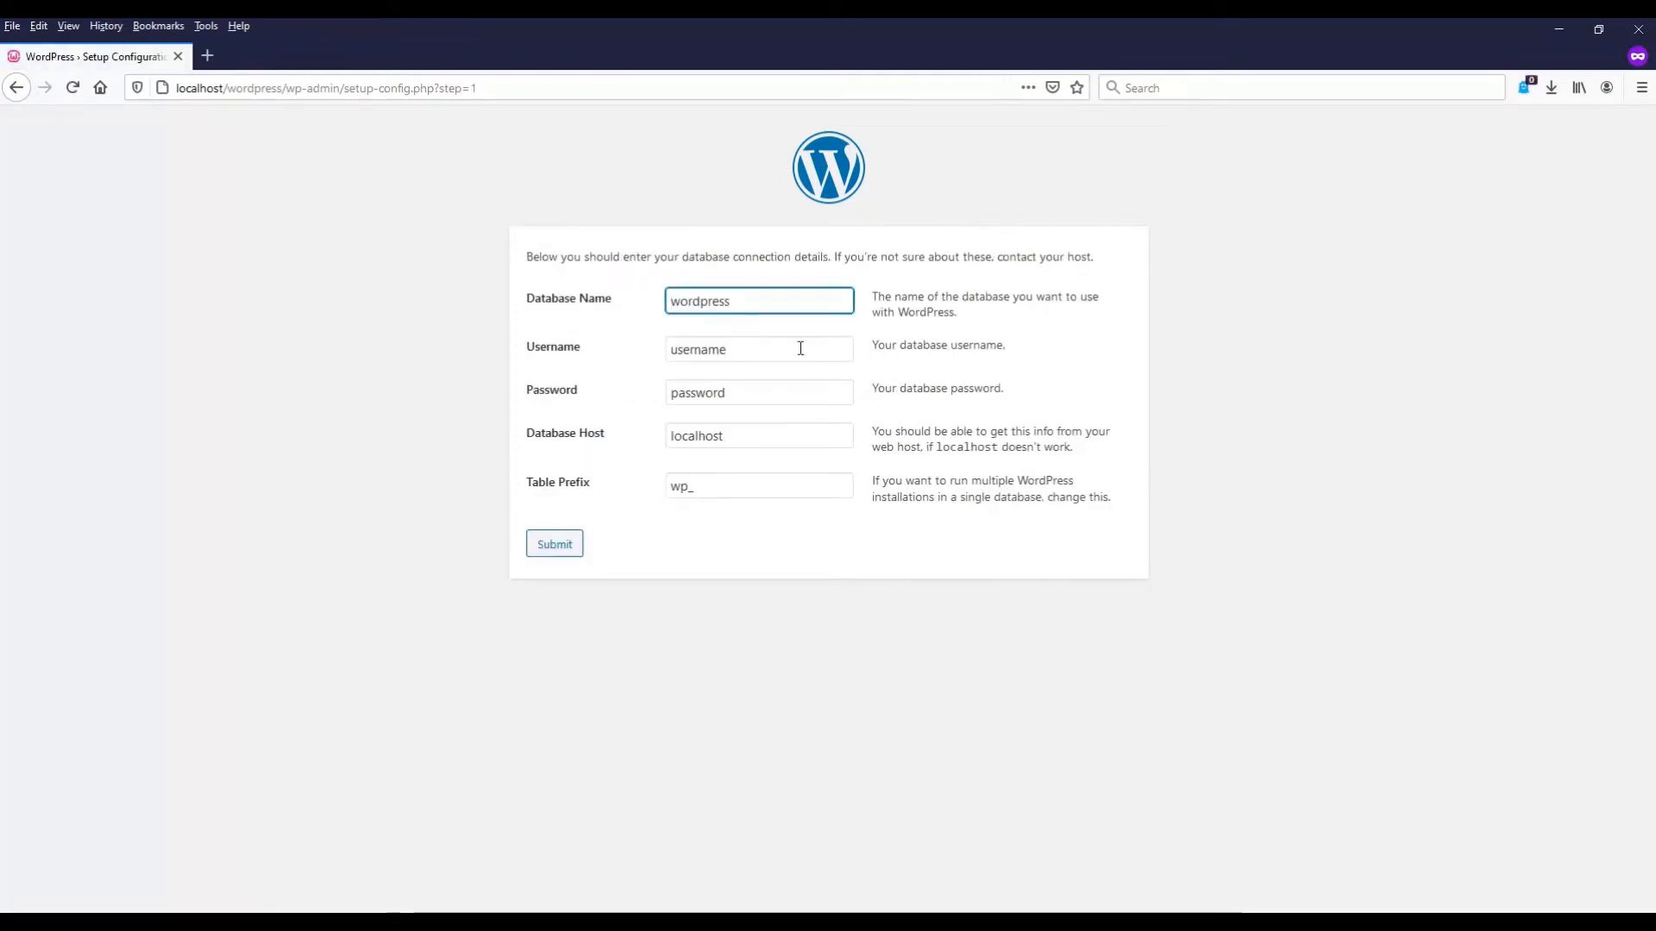
pyautogui.click(757, 349)
pyautogui.hotkey('ctrl', 'a')
pyautogui.write('r')
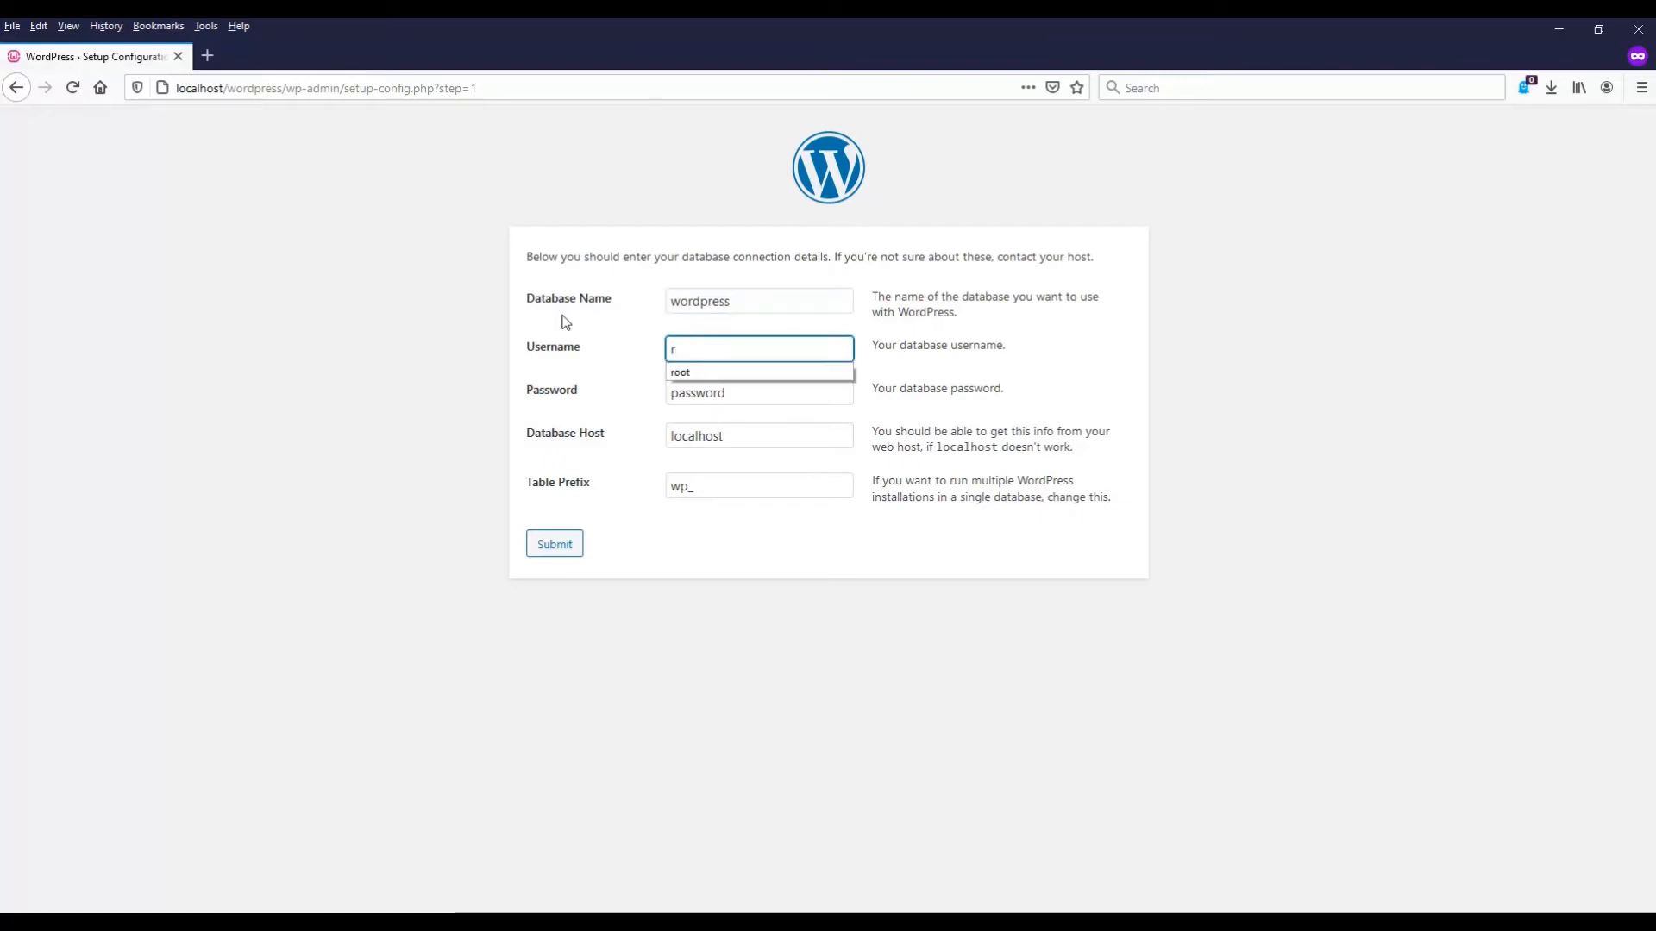
pyautogui.write('oot')
pyautogui.click(765, 397)
pyautogui.hotkey('ctrl', 'a')
pyautogui.press('BackSpace')
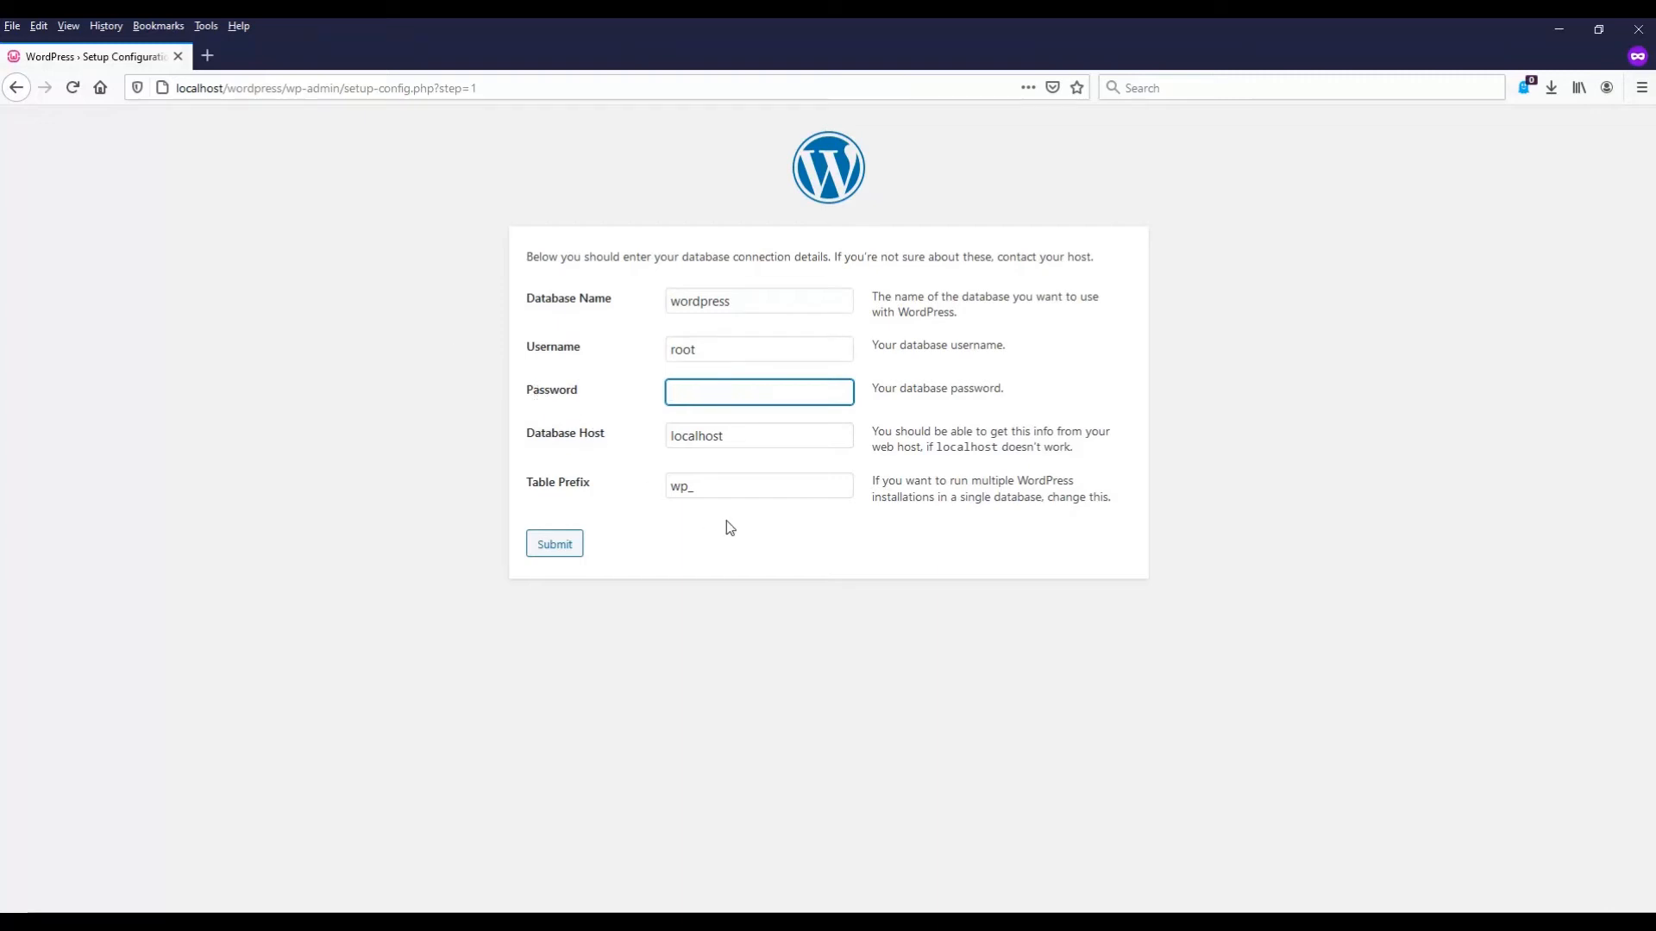
pyautogui.click(759, 439)
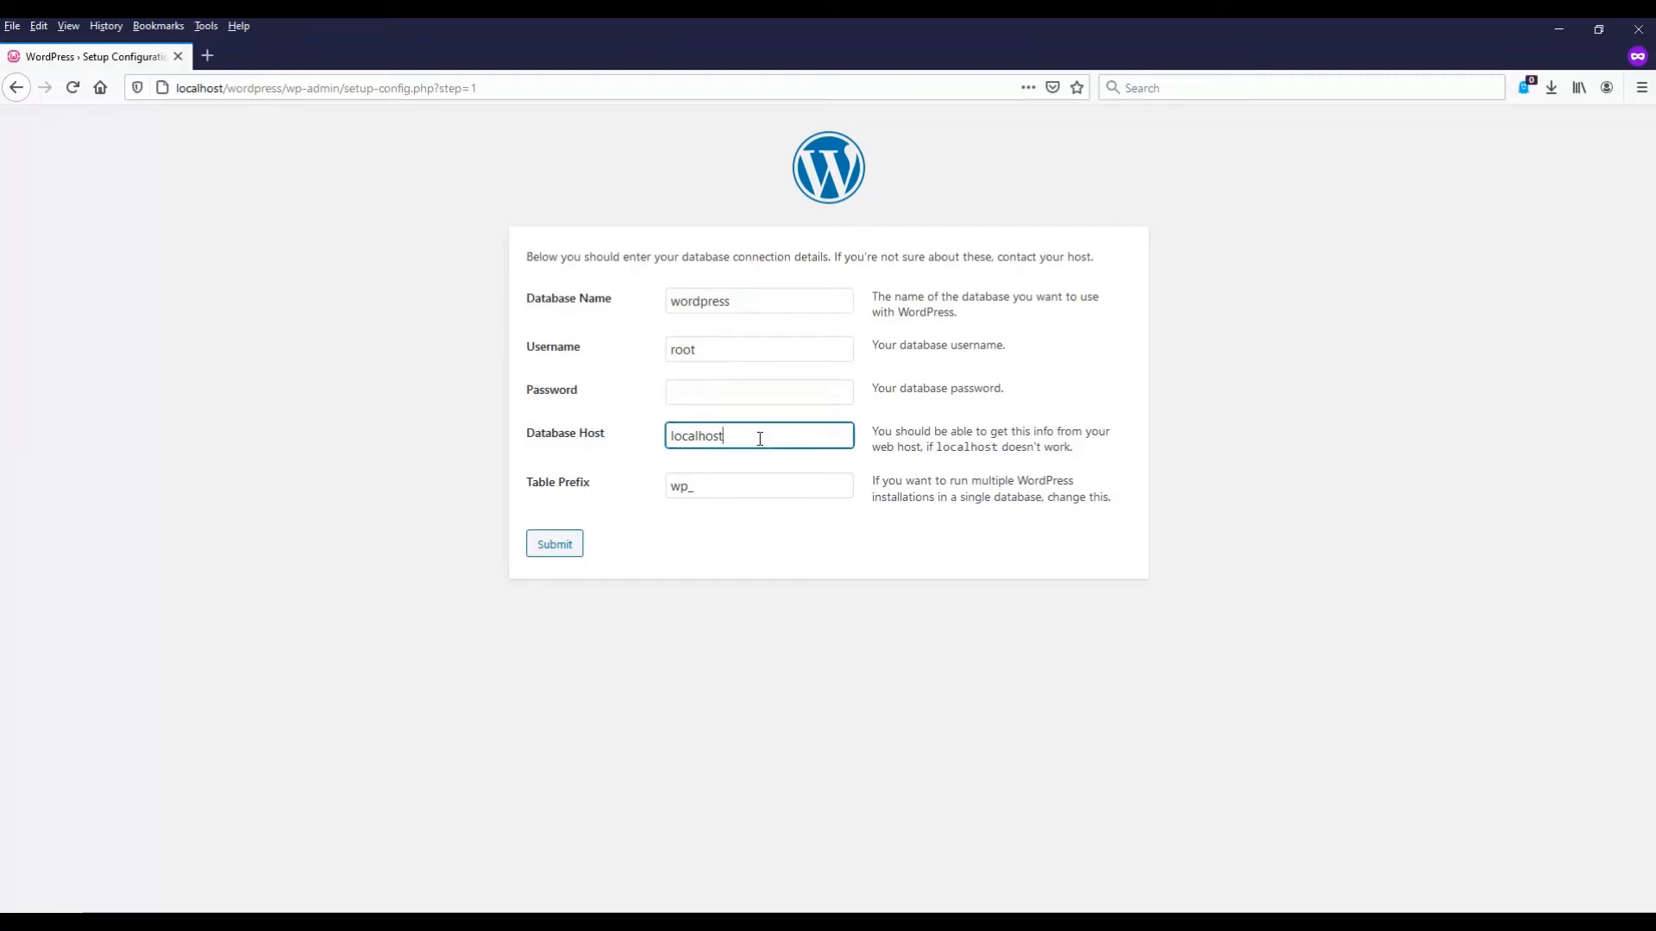
pyautogui.click(739, 488)
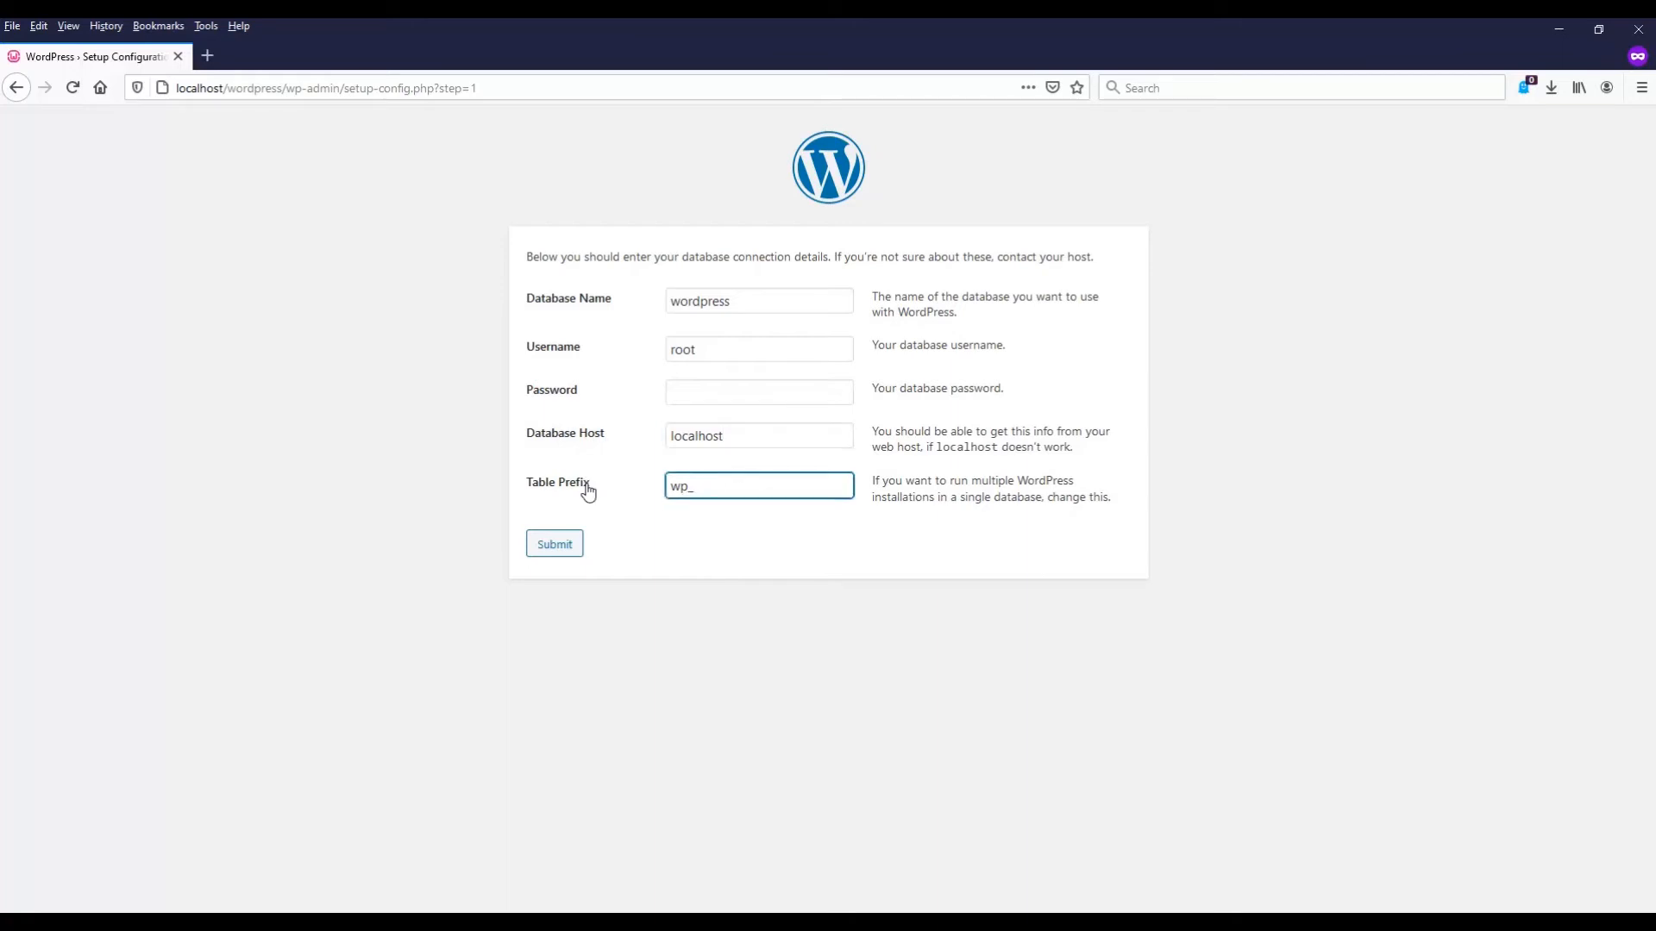
pyautogui.click(550, 555)
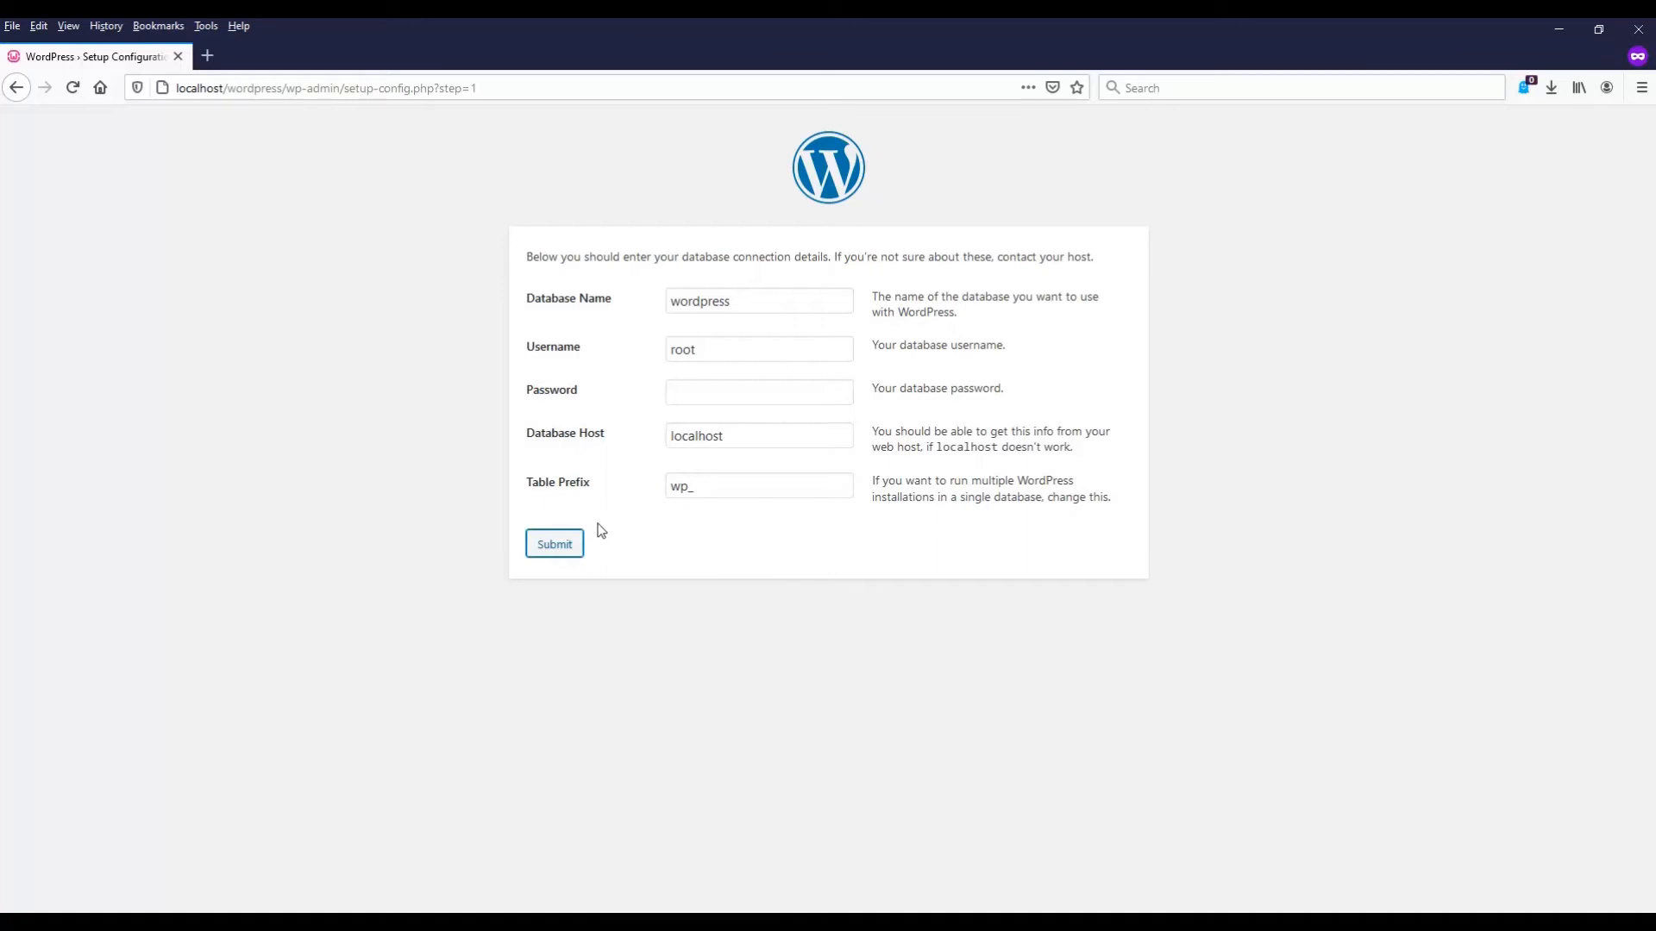
pyautogui.click(562, 547)
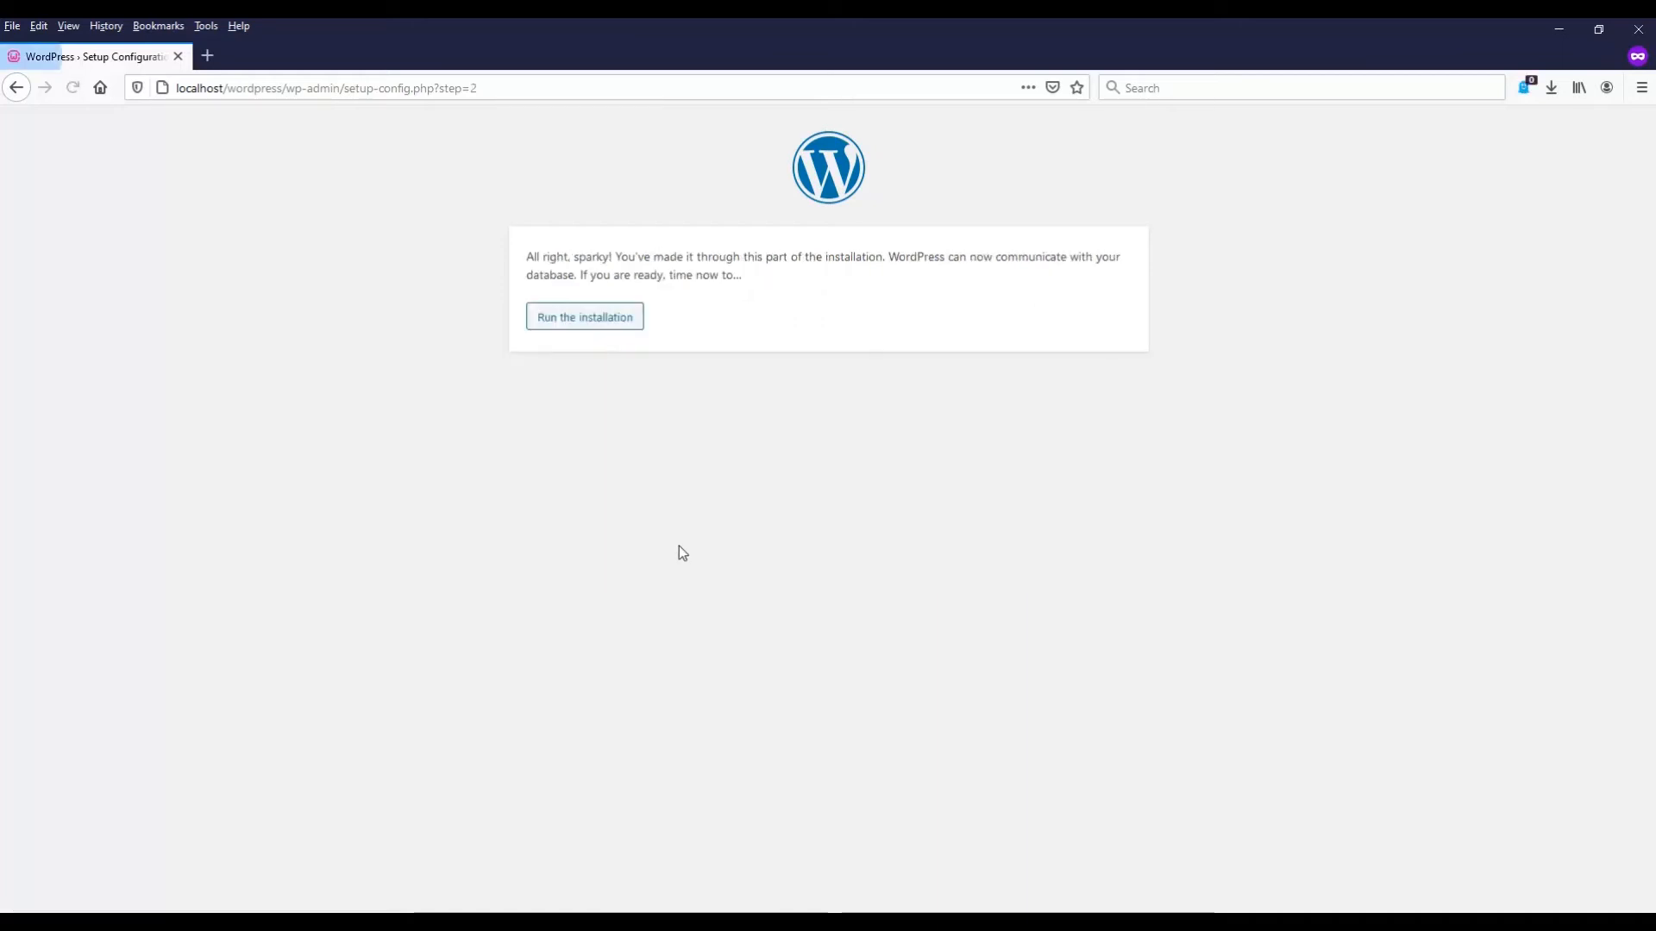
# Start the WordPress install with site title 'Test Site', an administrator username and the admin email.
pyautogui.click(614, 332)
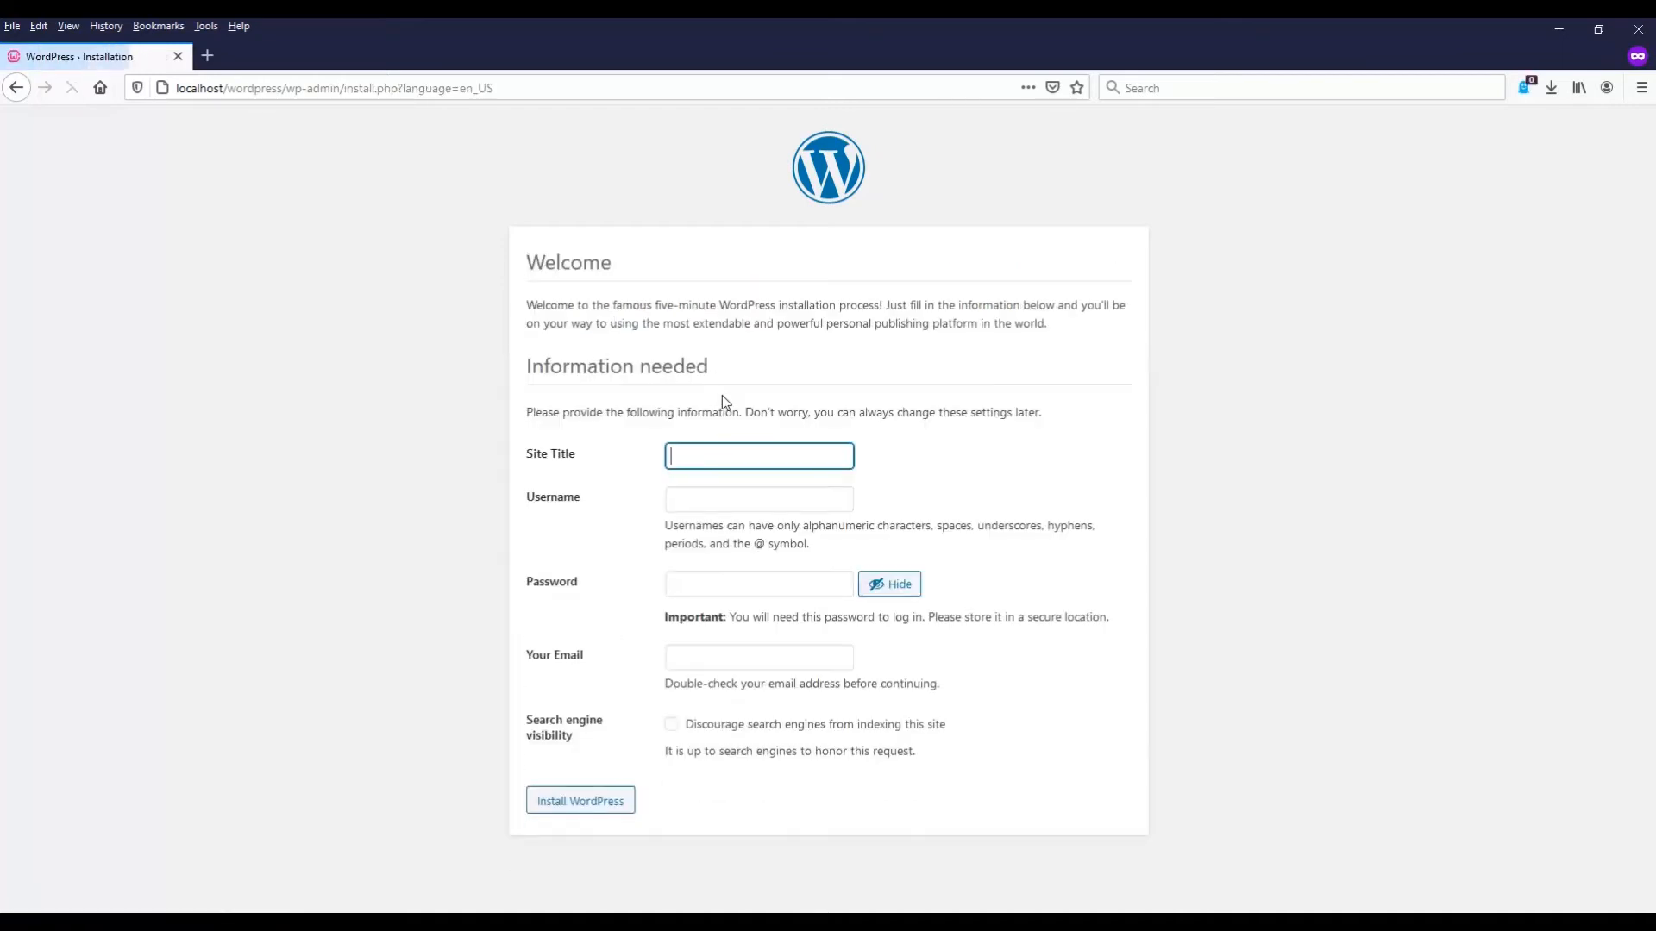
pyautogui.write('T')
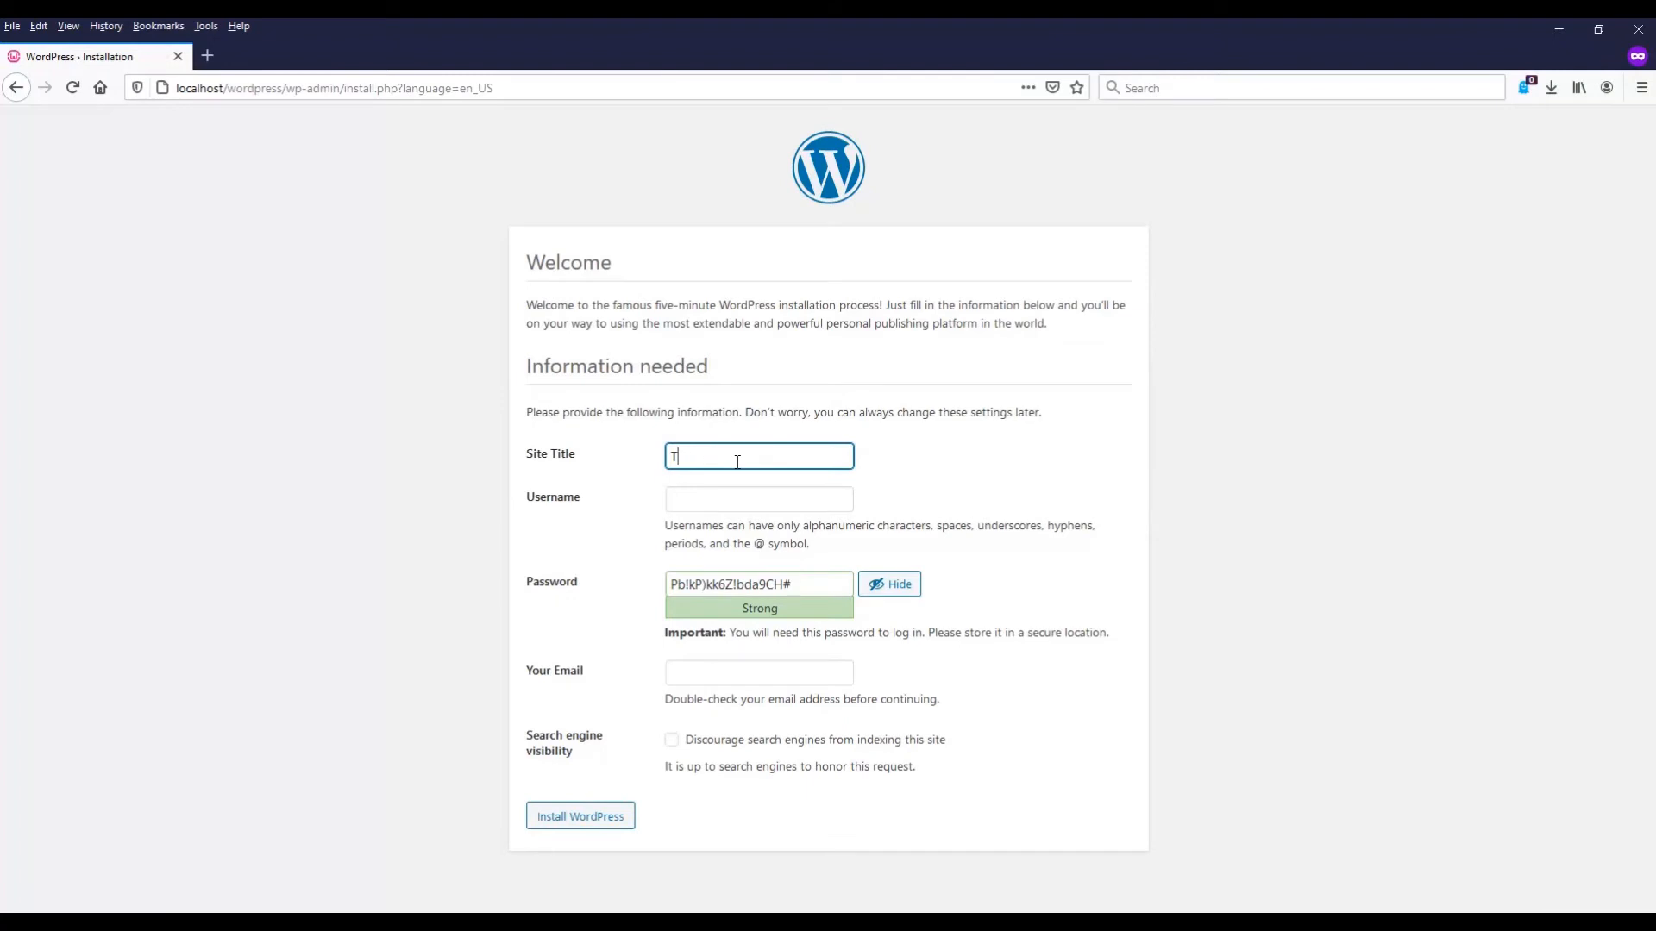
pyautogui.write('est Site 1')
pyautogui.click(714, 501)
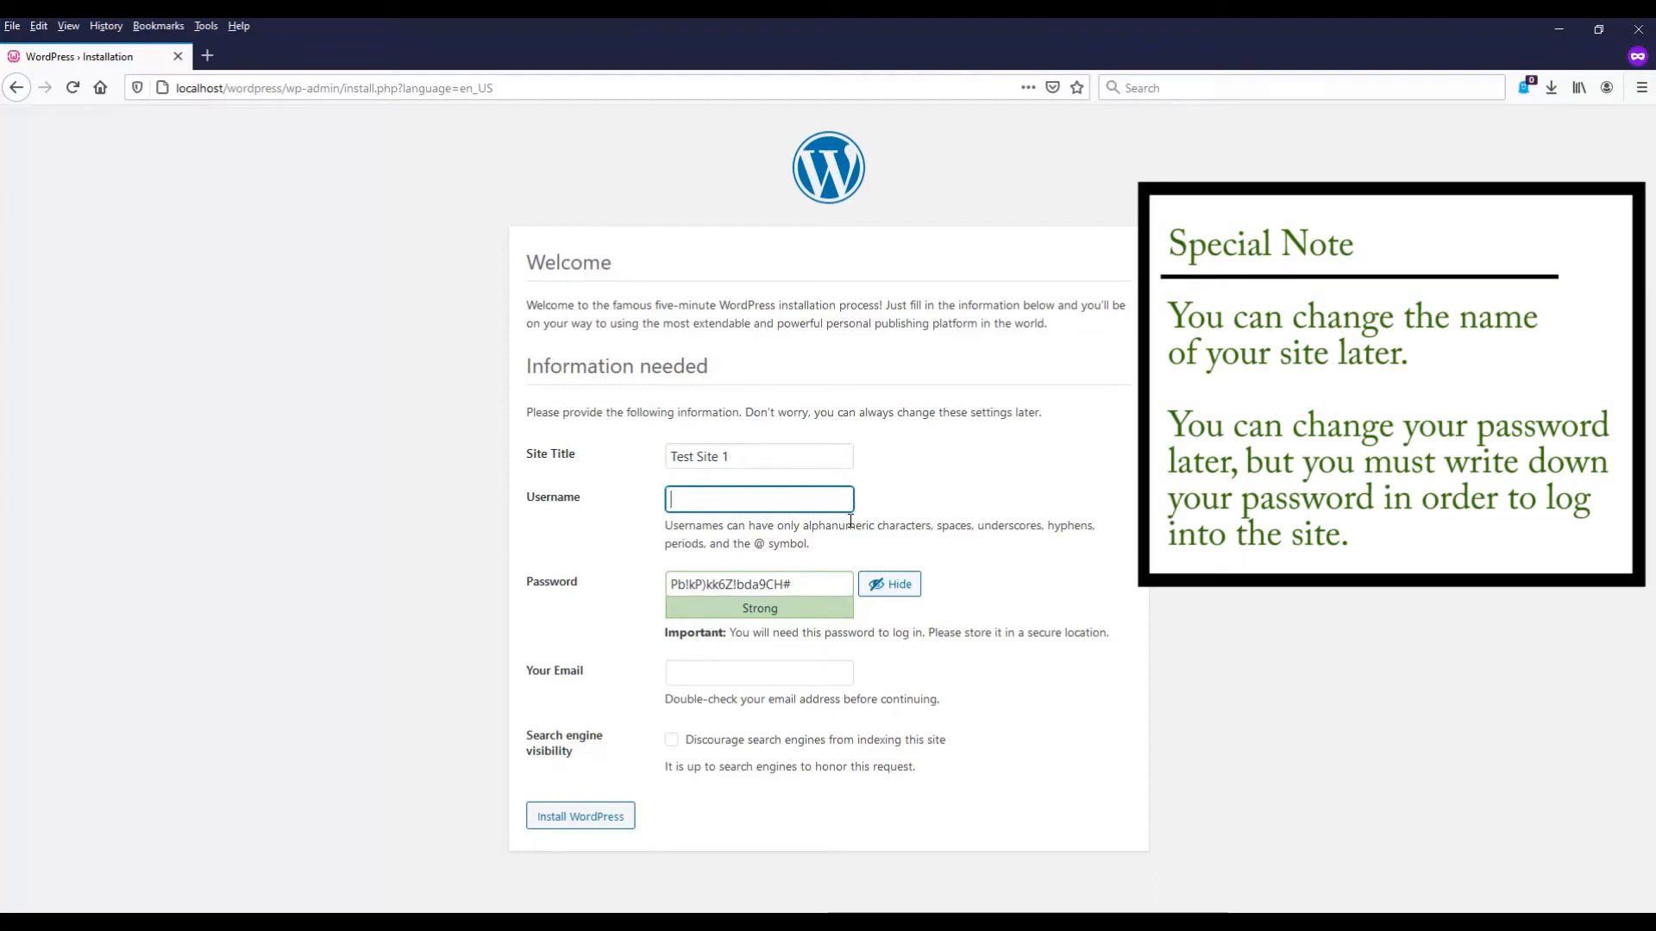
pyautogui.write('admin')
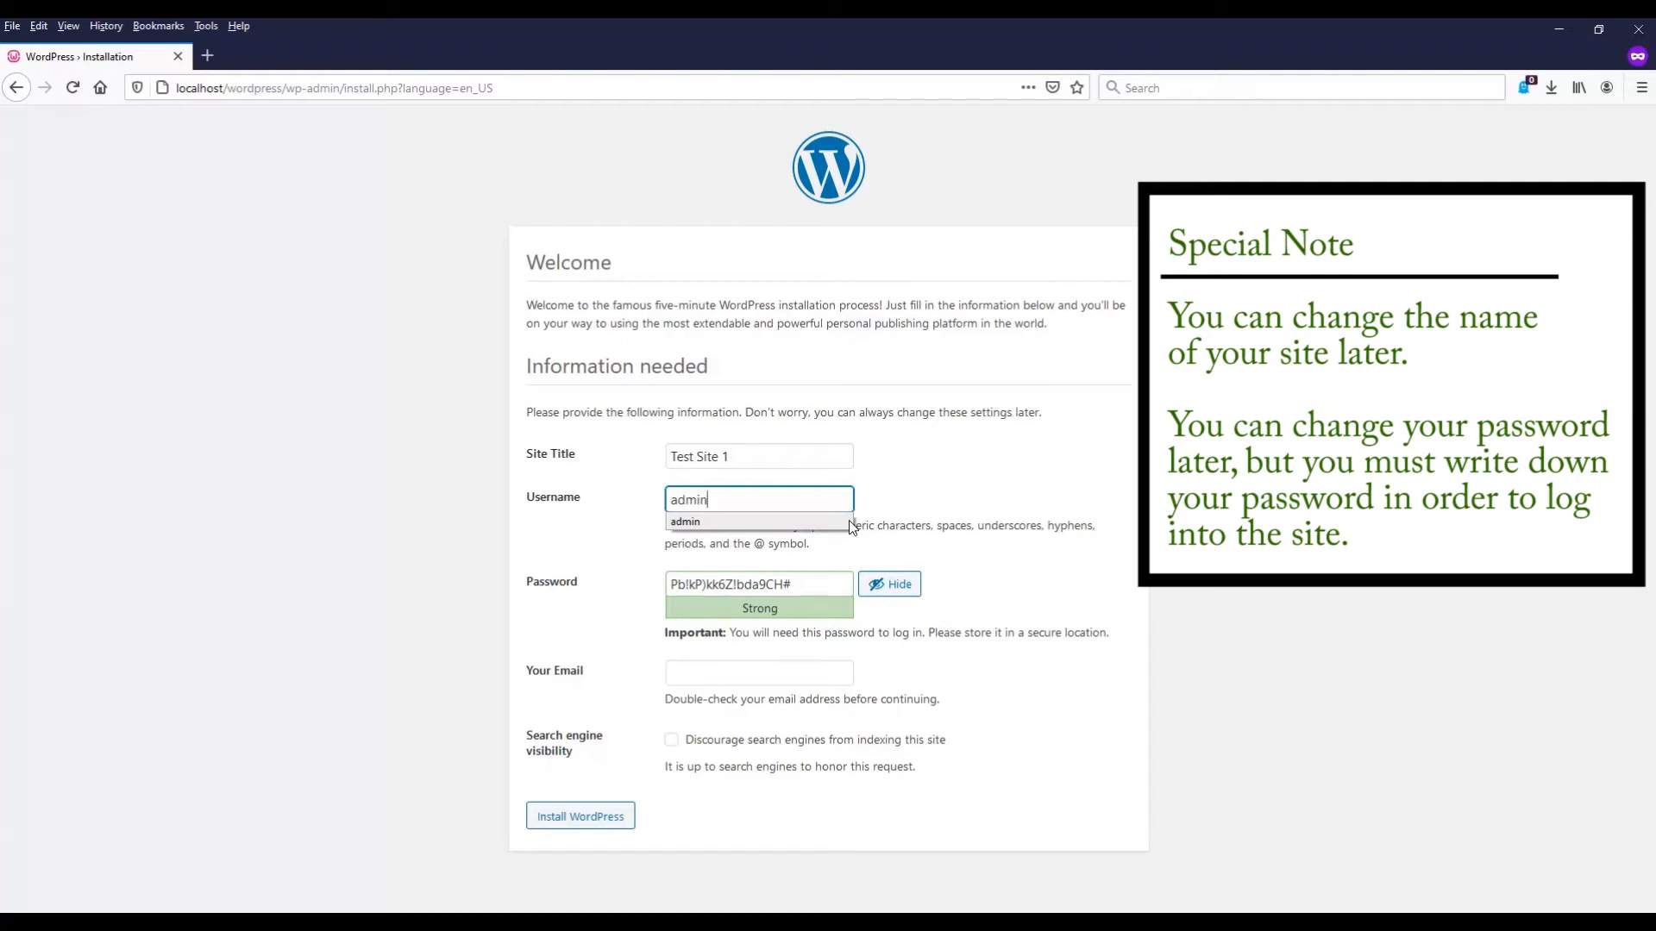
pyautogui.click(1114, 531)
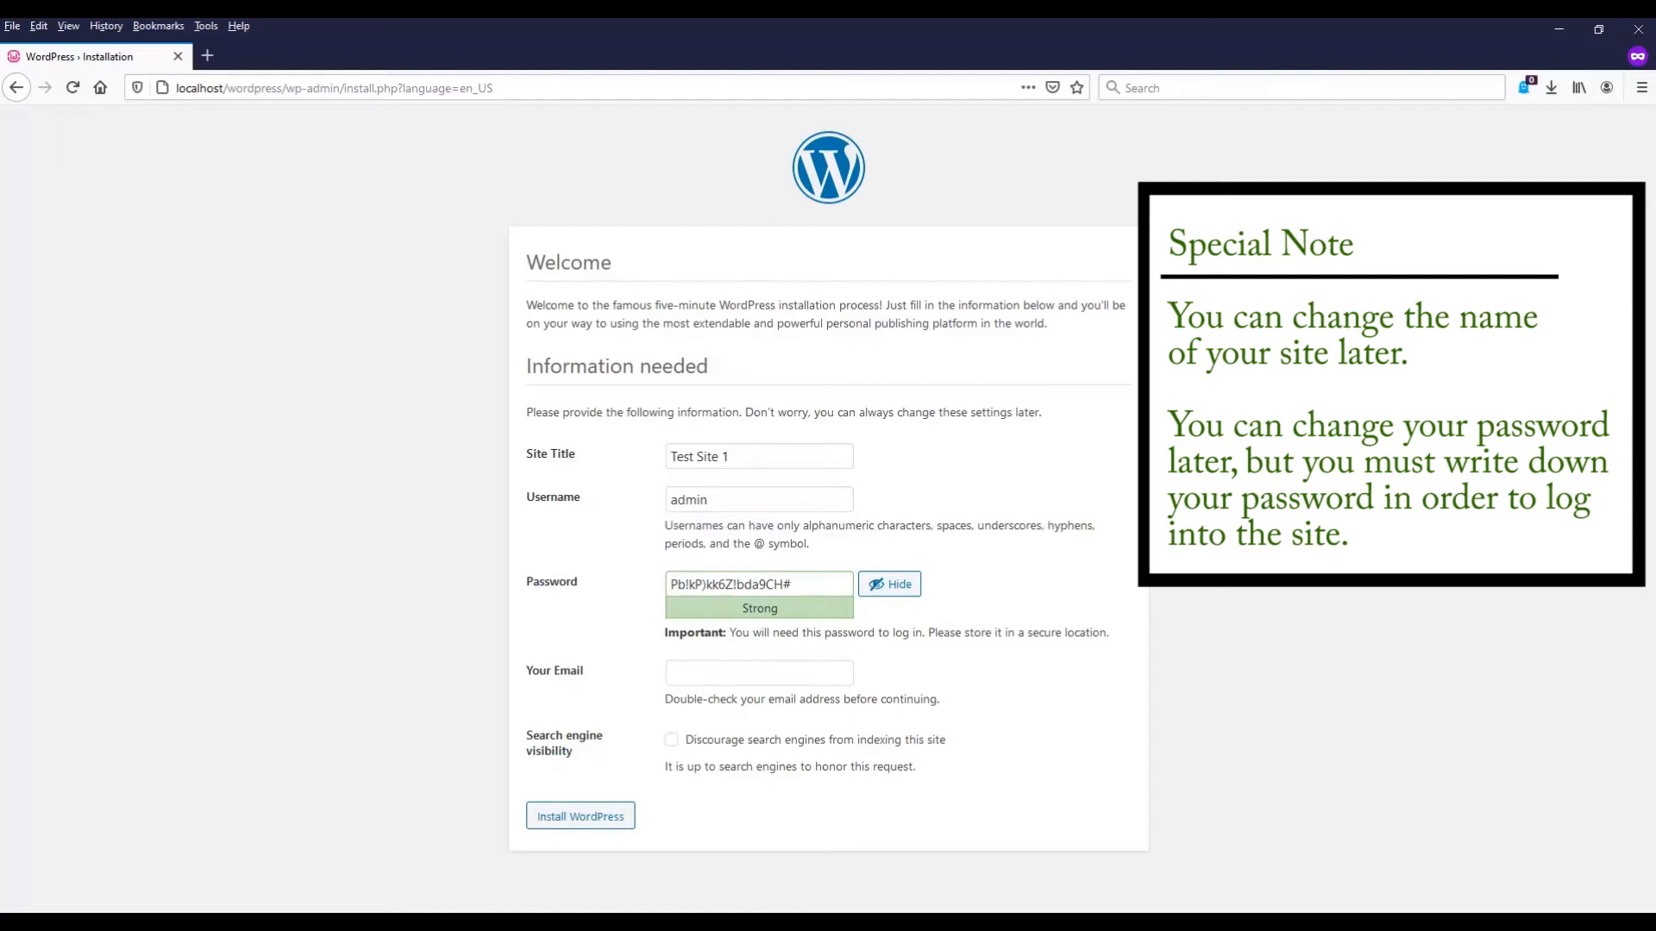
pyautogui.click(823, 508)
pyautogui.write('Timothy')
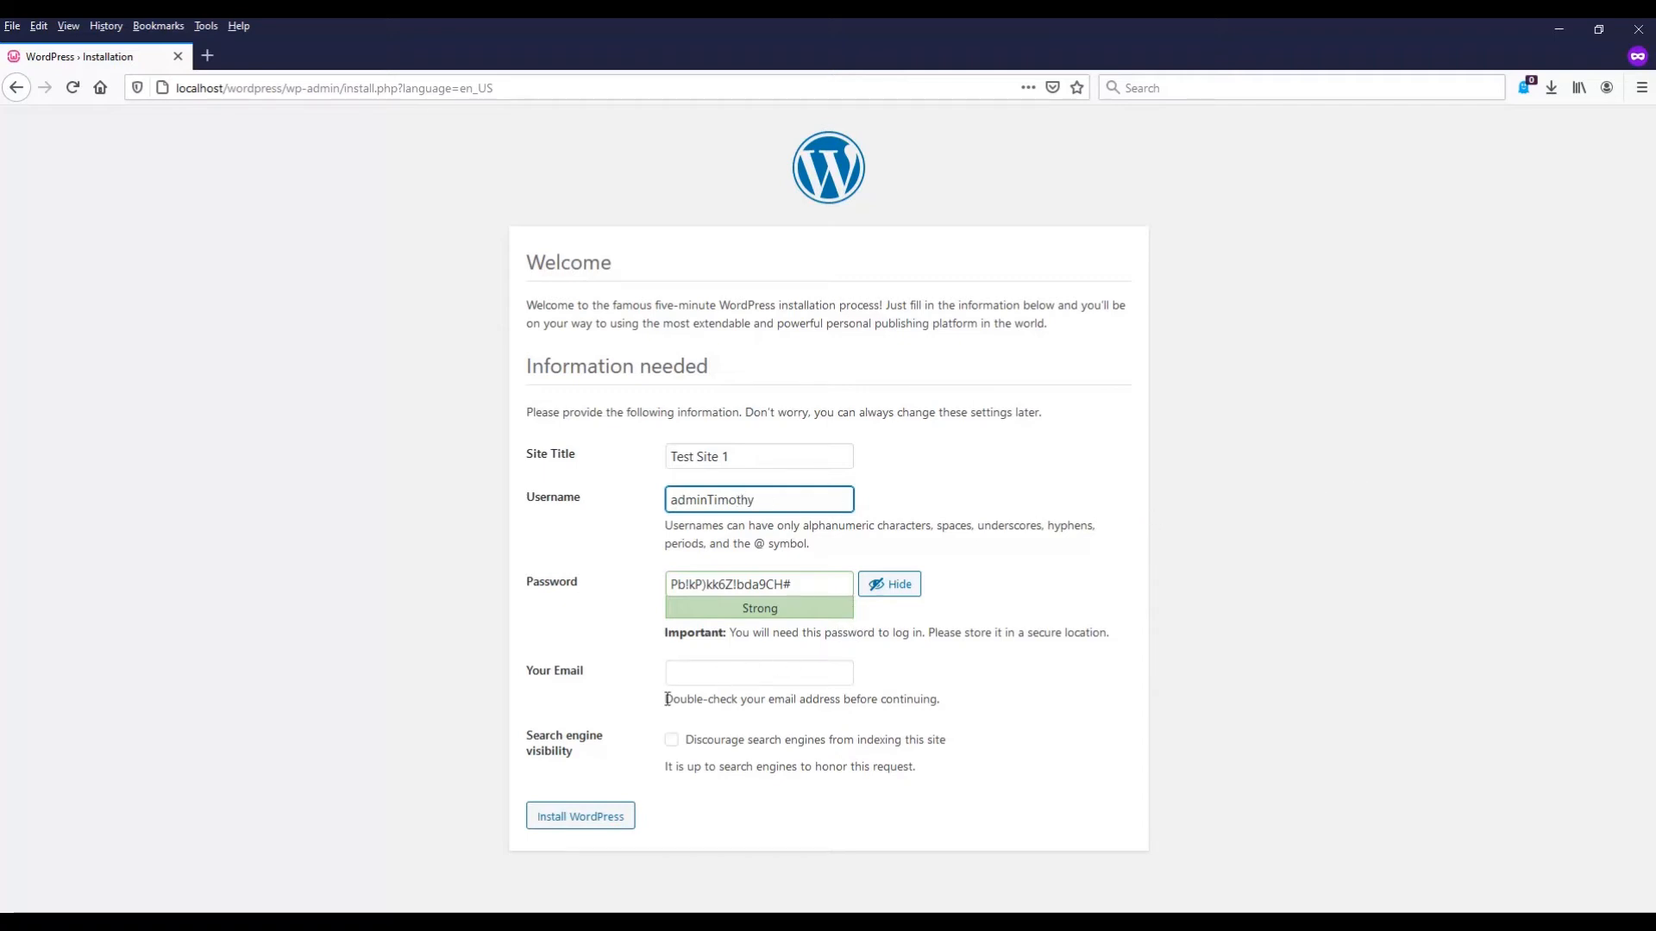
pyautogui.click(728, 672)
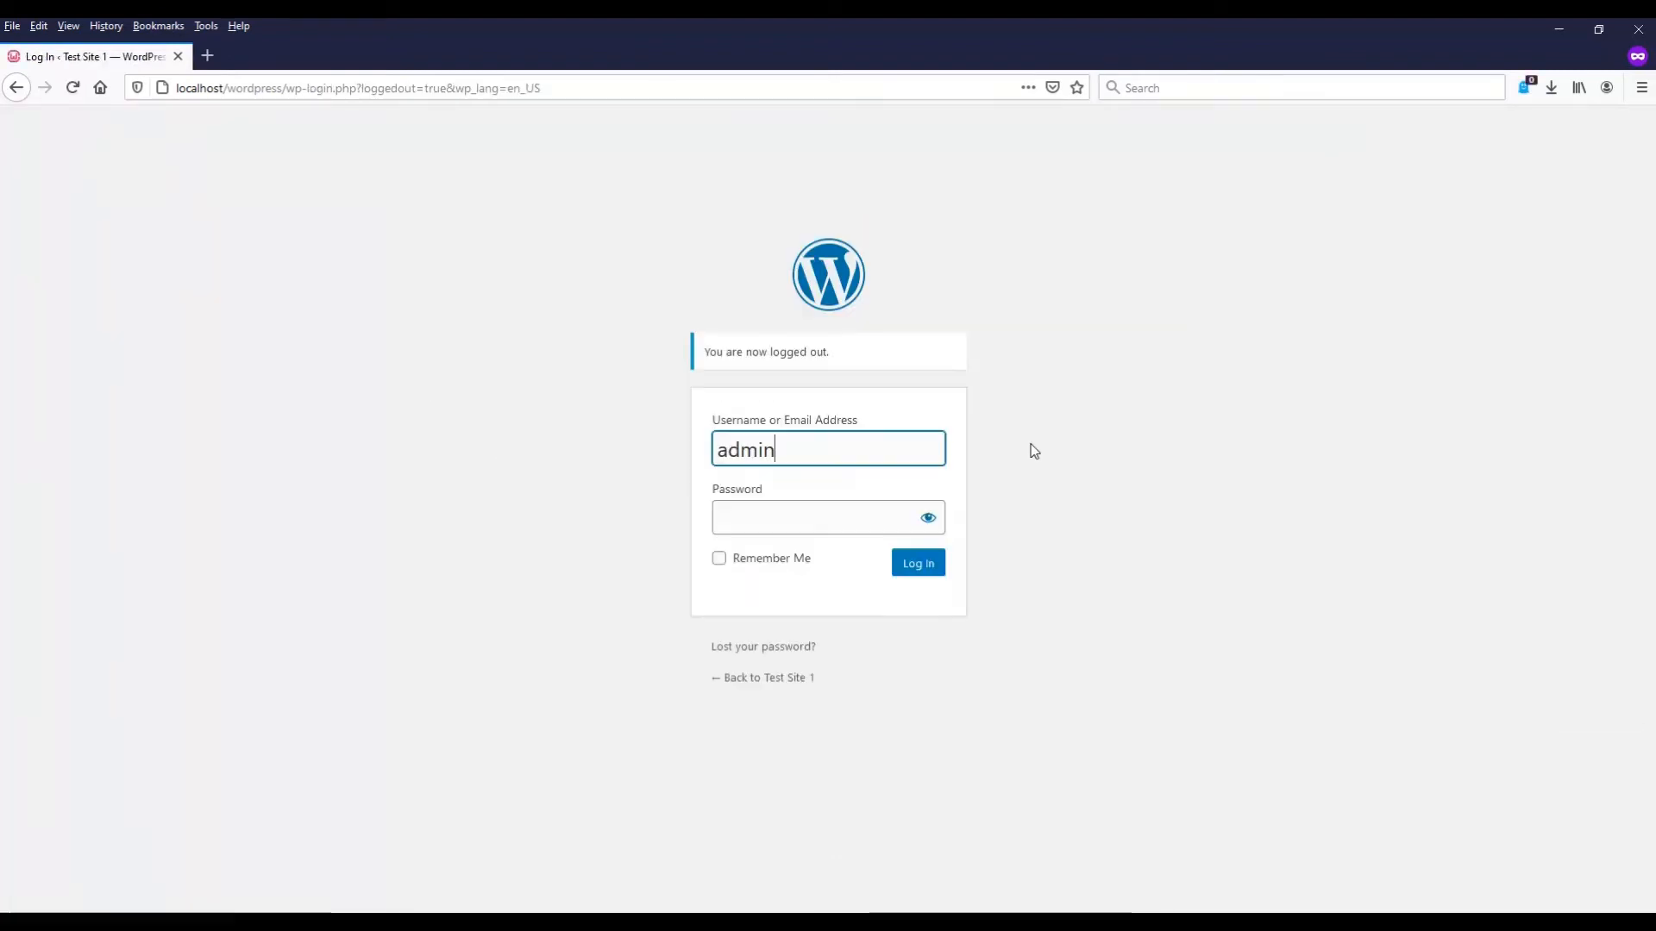
pyautogui.write('Timothy')
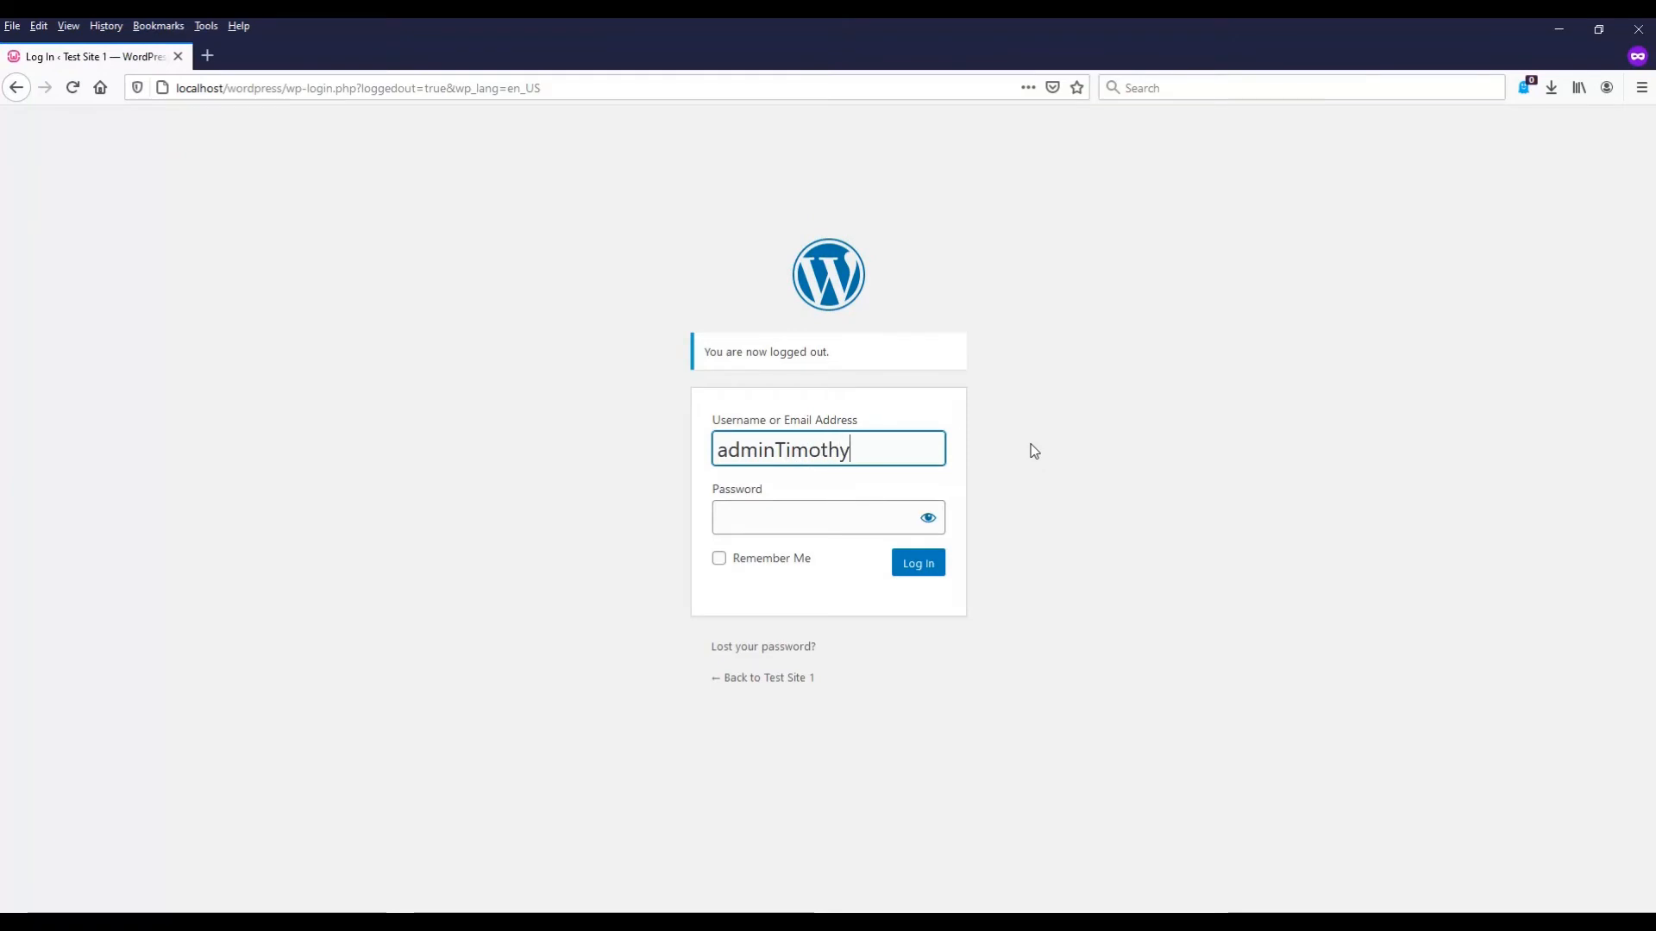
# Log in to the Test Site 1 dashboard with the pasted password and view the site's front page.
pyautogui.press('Tab')
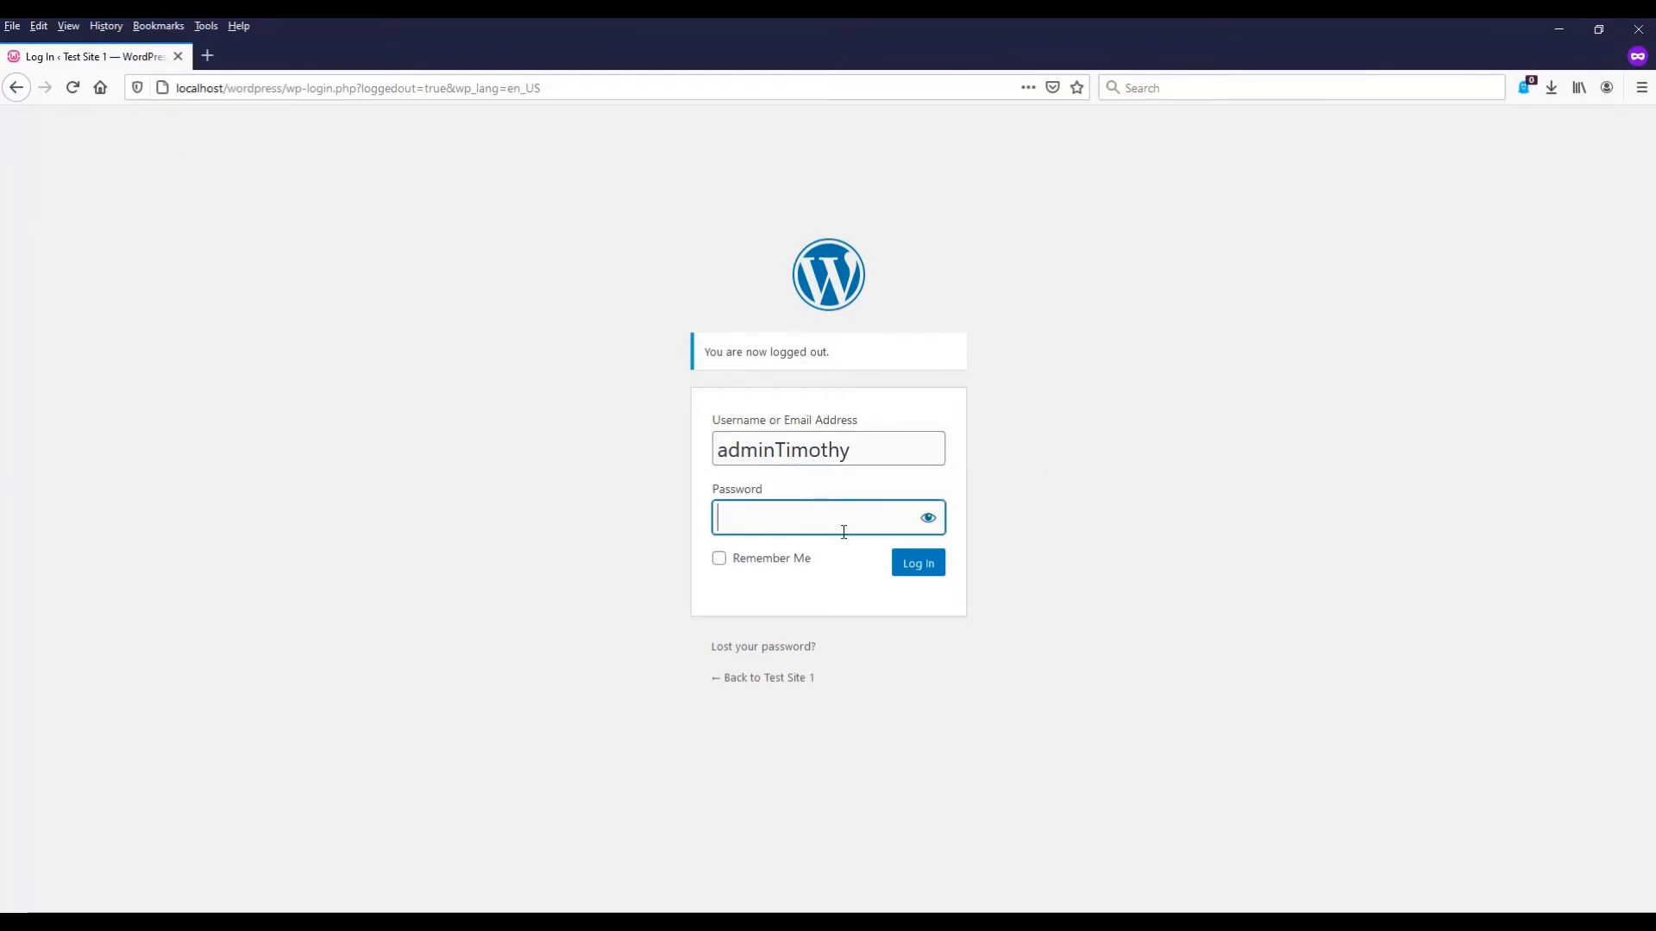
pyautogui.hotkey('ctrl', 'v')
pyautogui.click(920, 571)
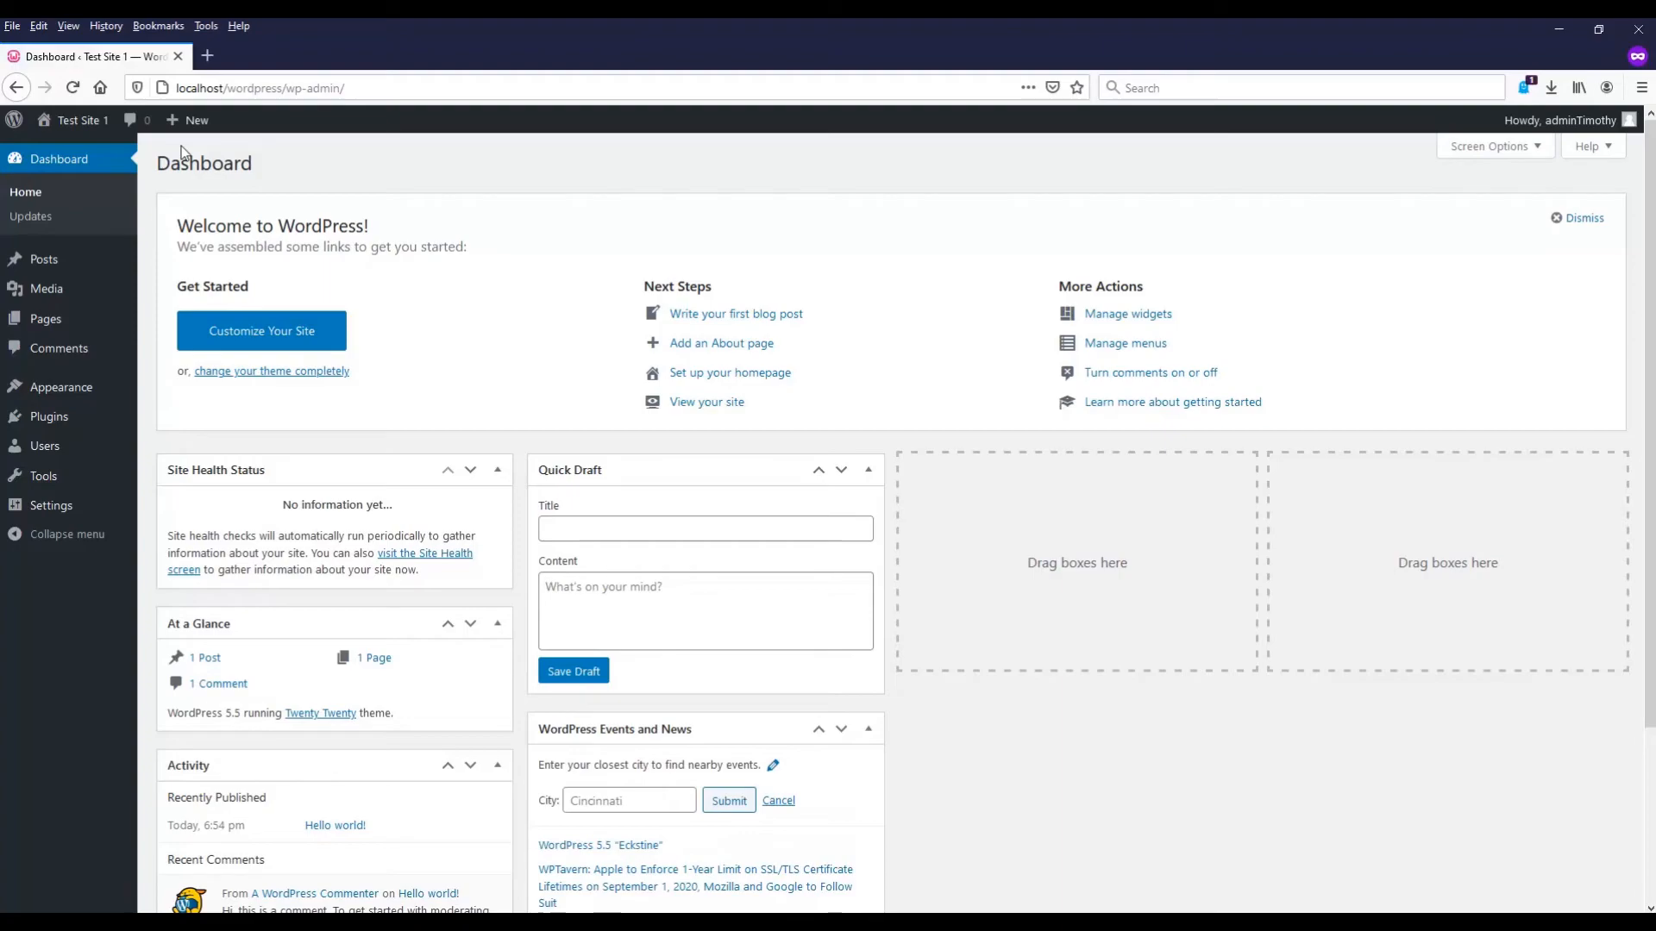
pyautogui.click(57, 151)
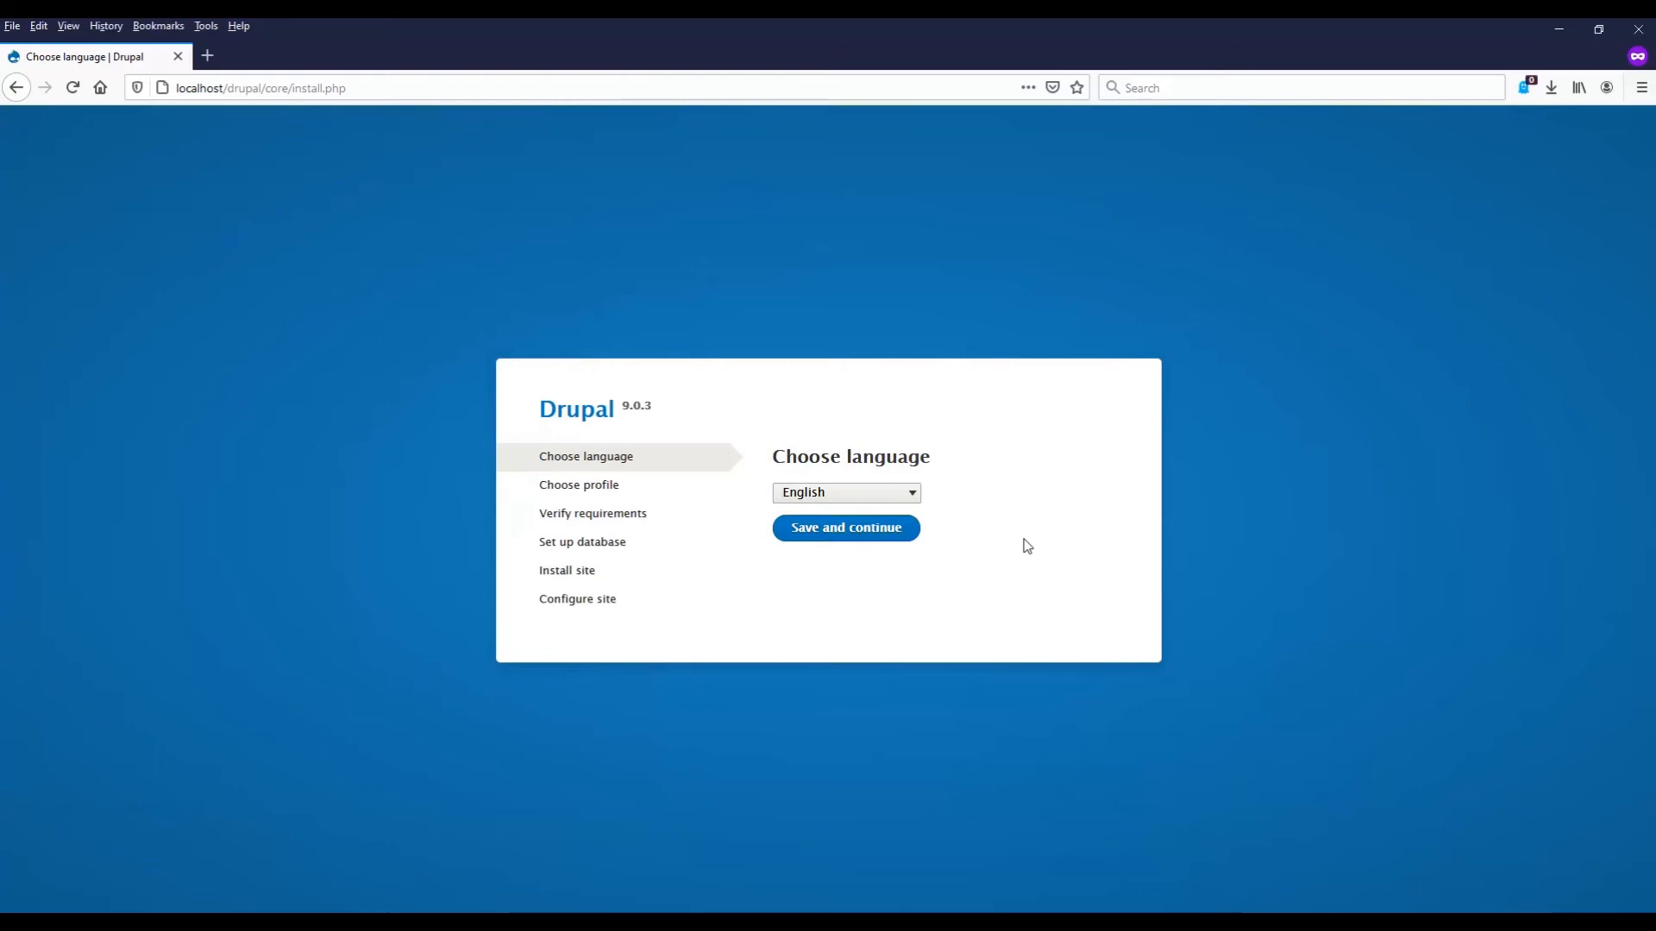
# Keep English, point Drupal at database 'drupal' with user 'root', and submit to run the install.
pyautogui.click(830, 532)
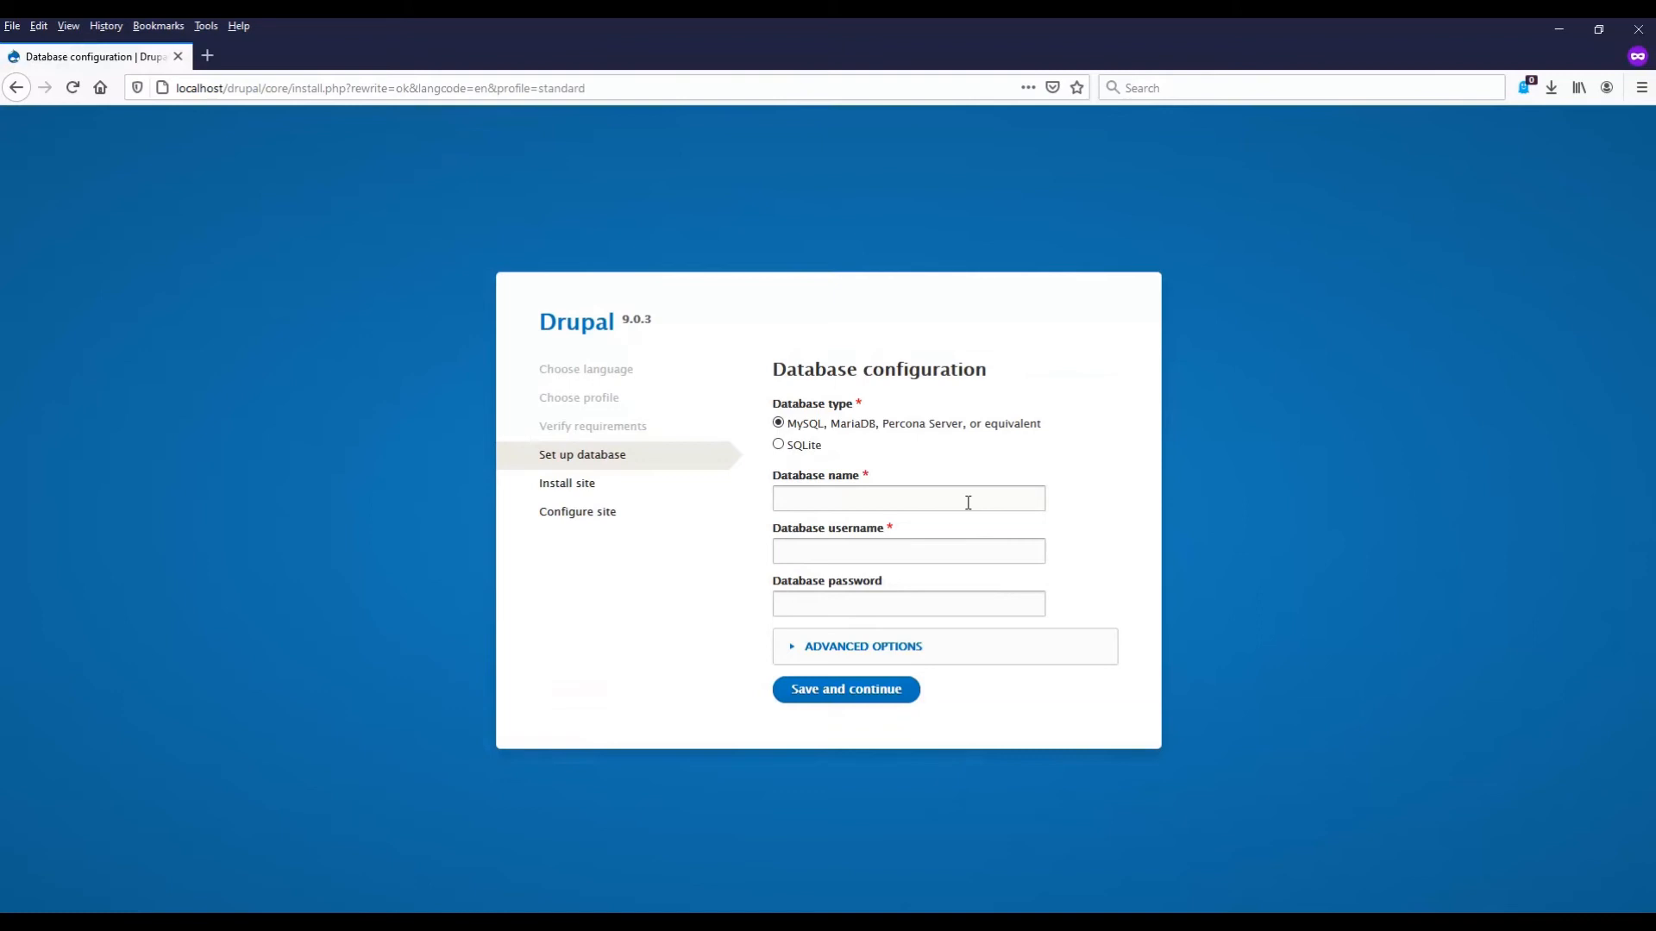
pyautogui.click(968, 501)
pyautogui.write('drupal')
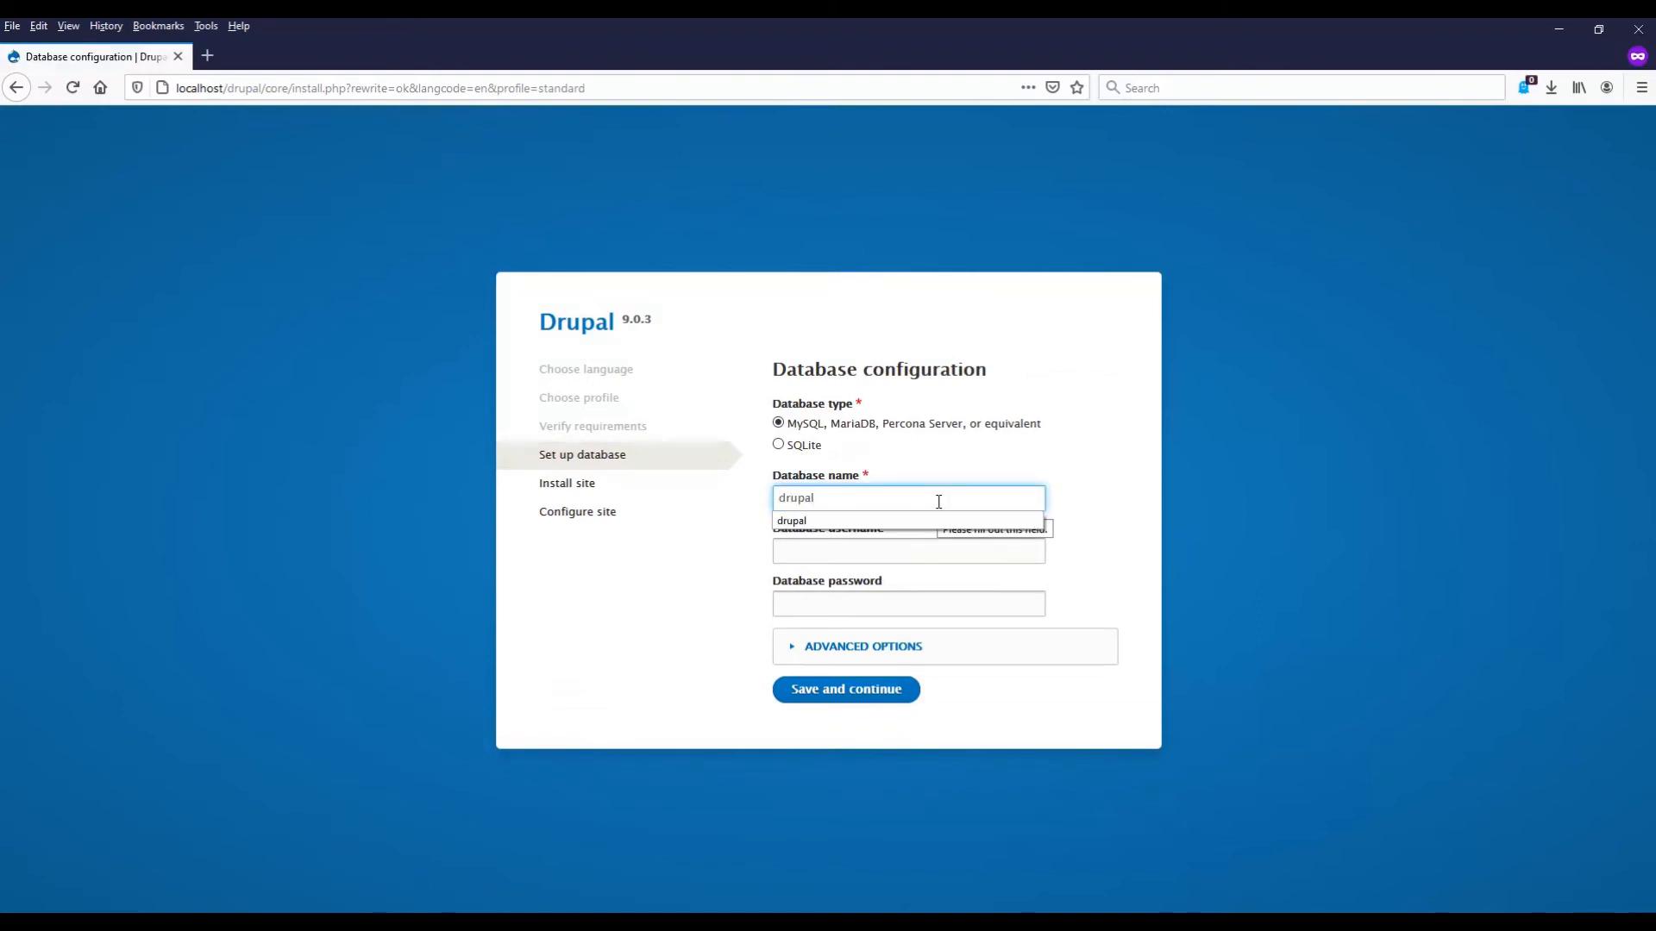
pyautogui.click(963, 552)
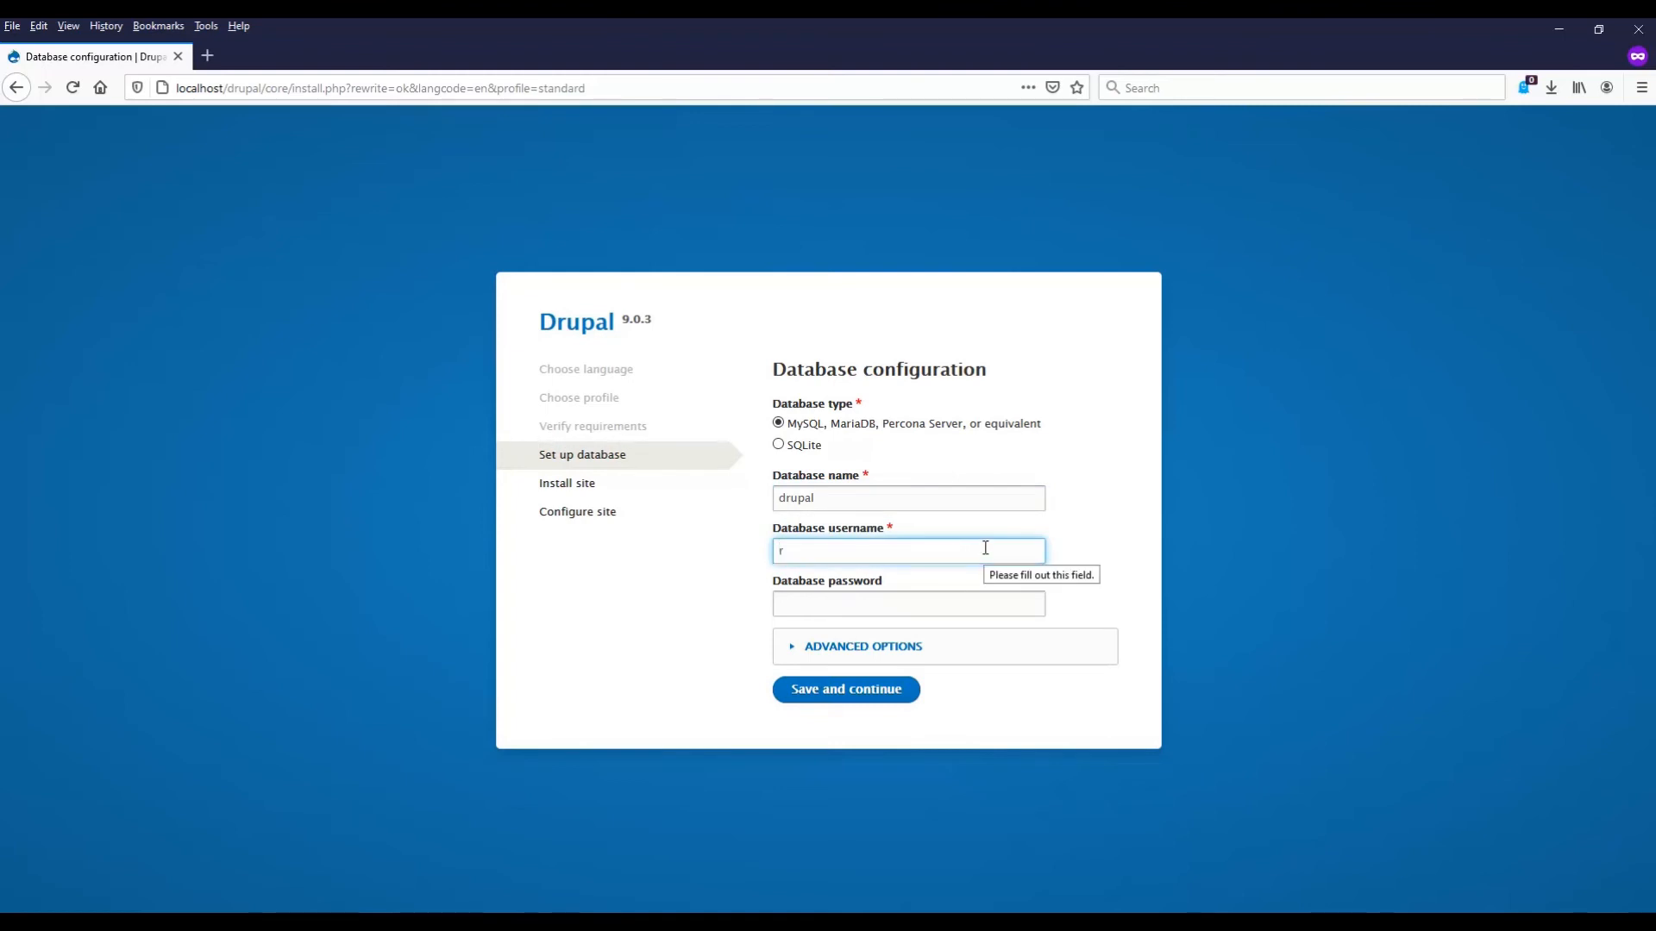
pyautogui.write('root')
pyautogui.click(1353, 666)
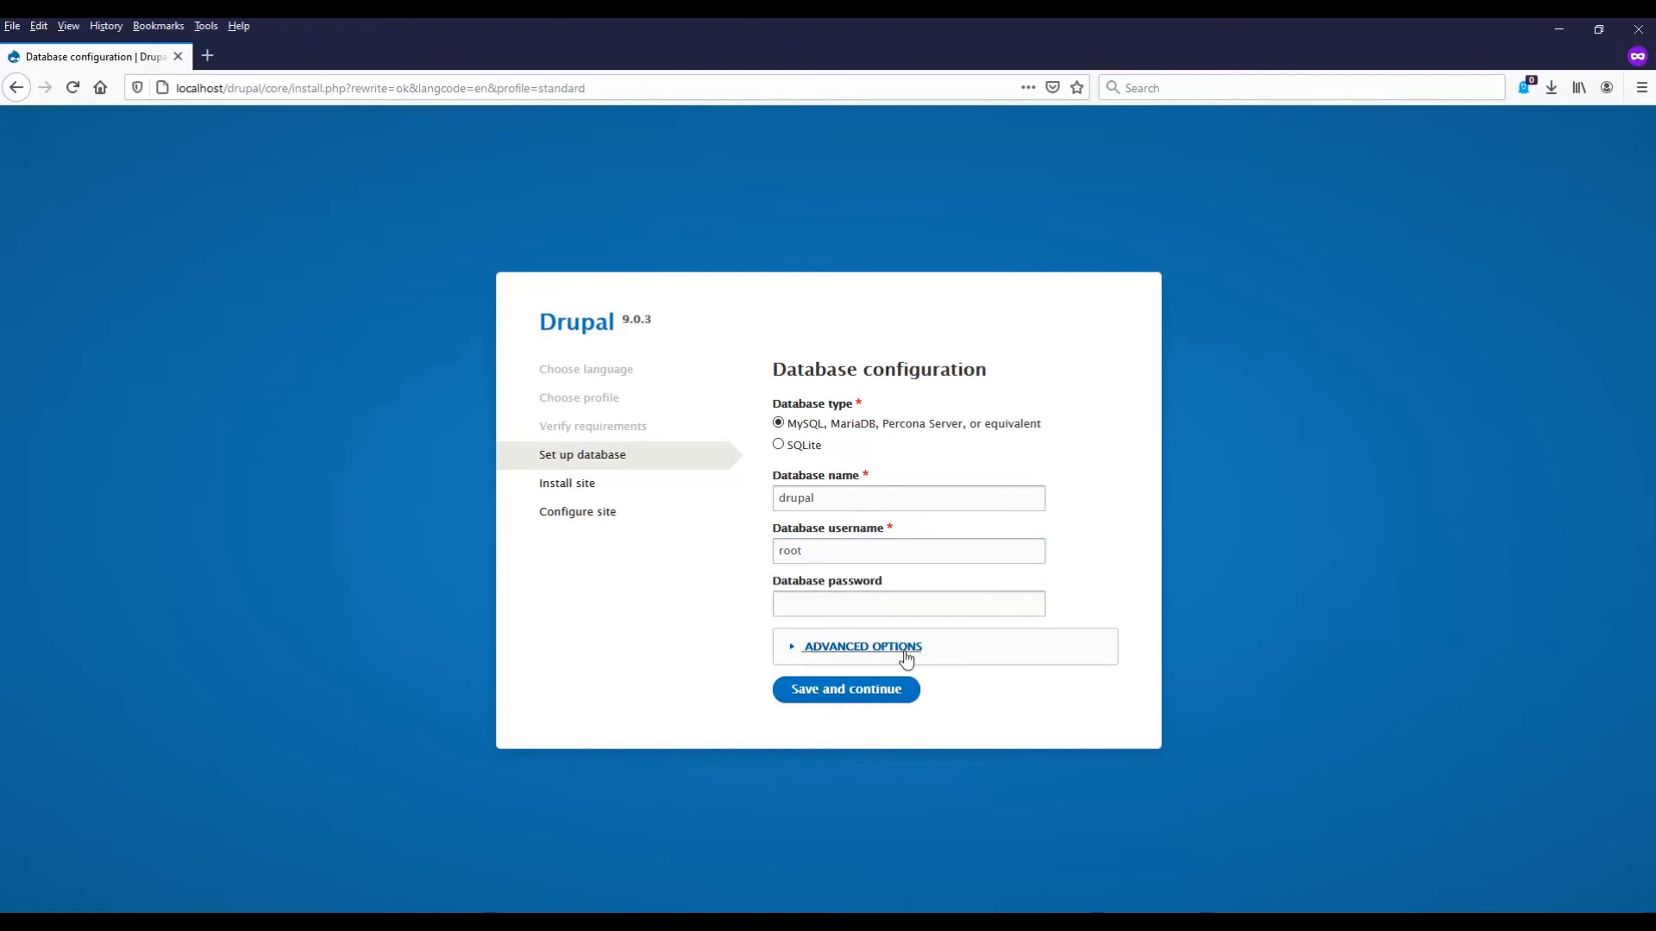
pyautogui.click(865, 647)
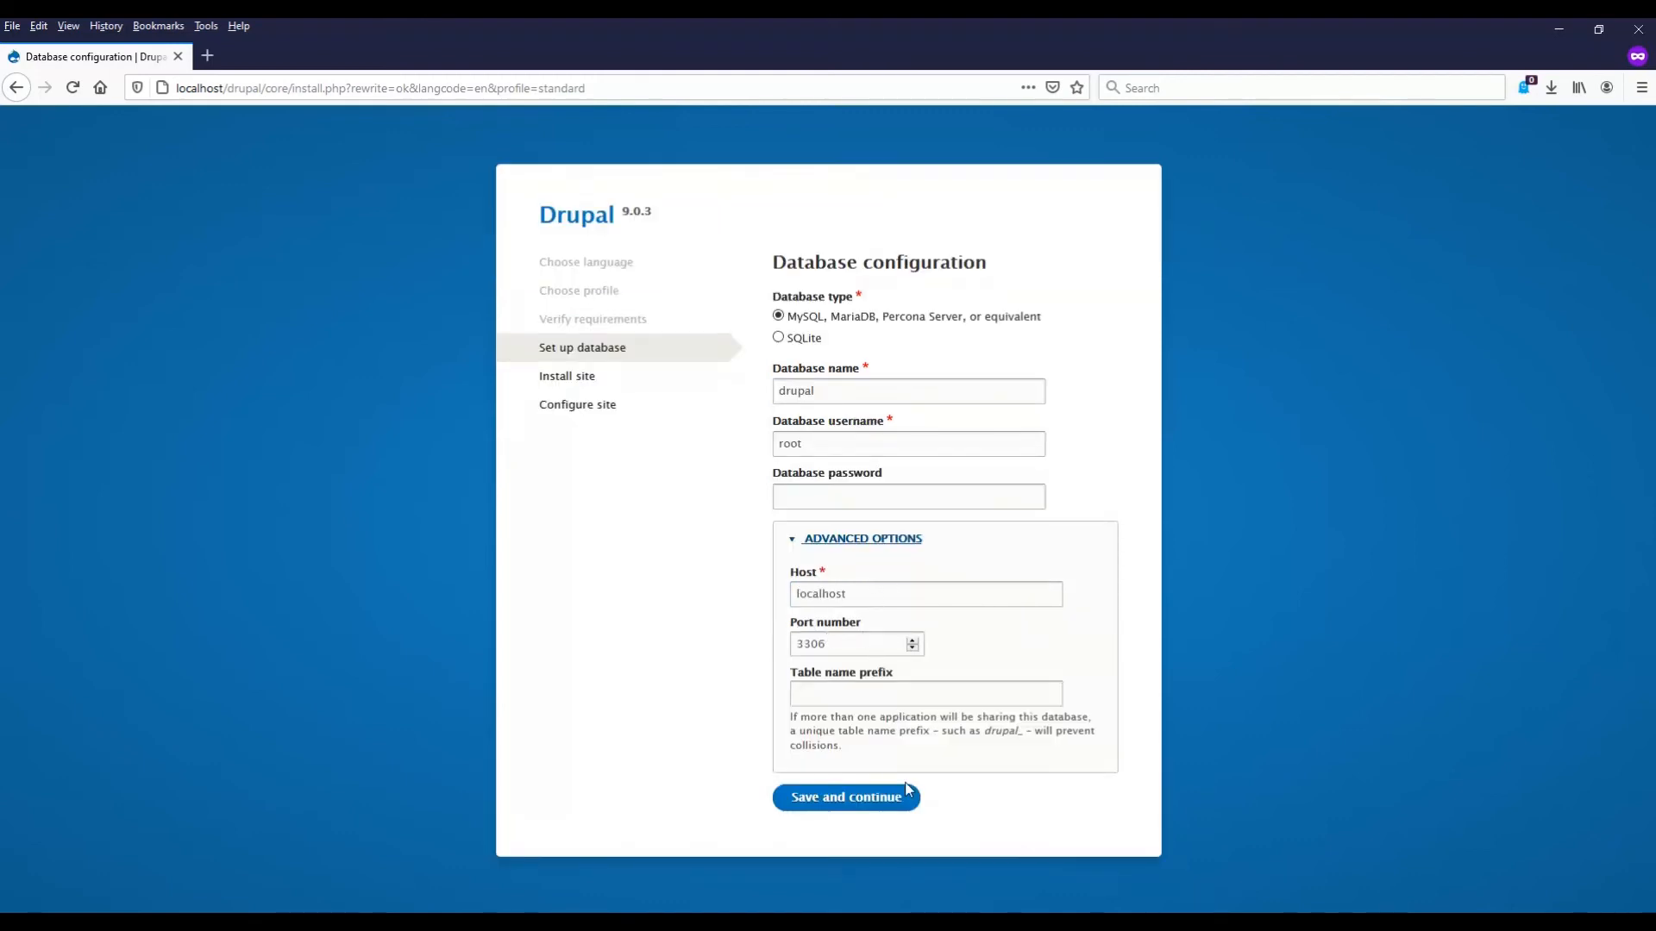
pyautogui.click(837, 804)
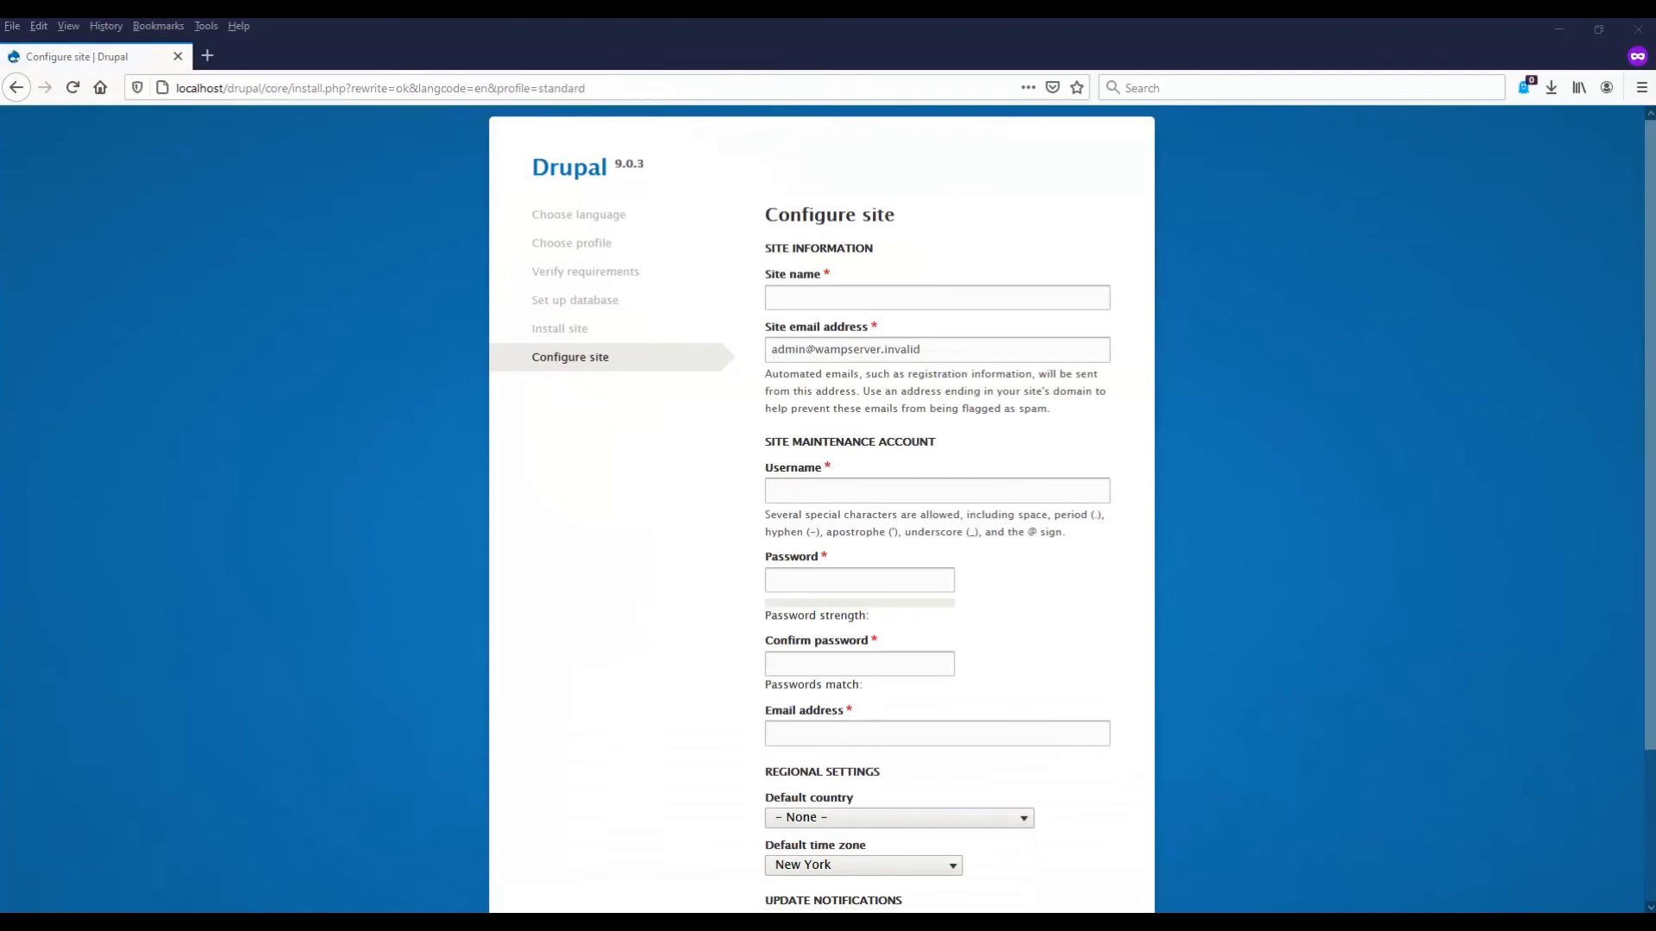
# Name the Drupal site 'Test Site 2'.
pyautogui.click(912, 301)
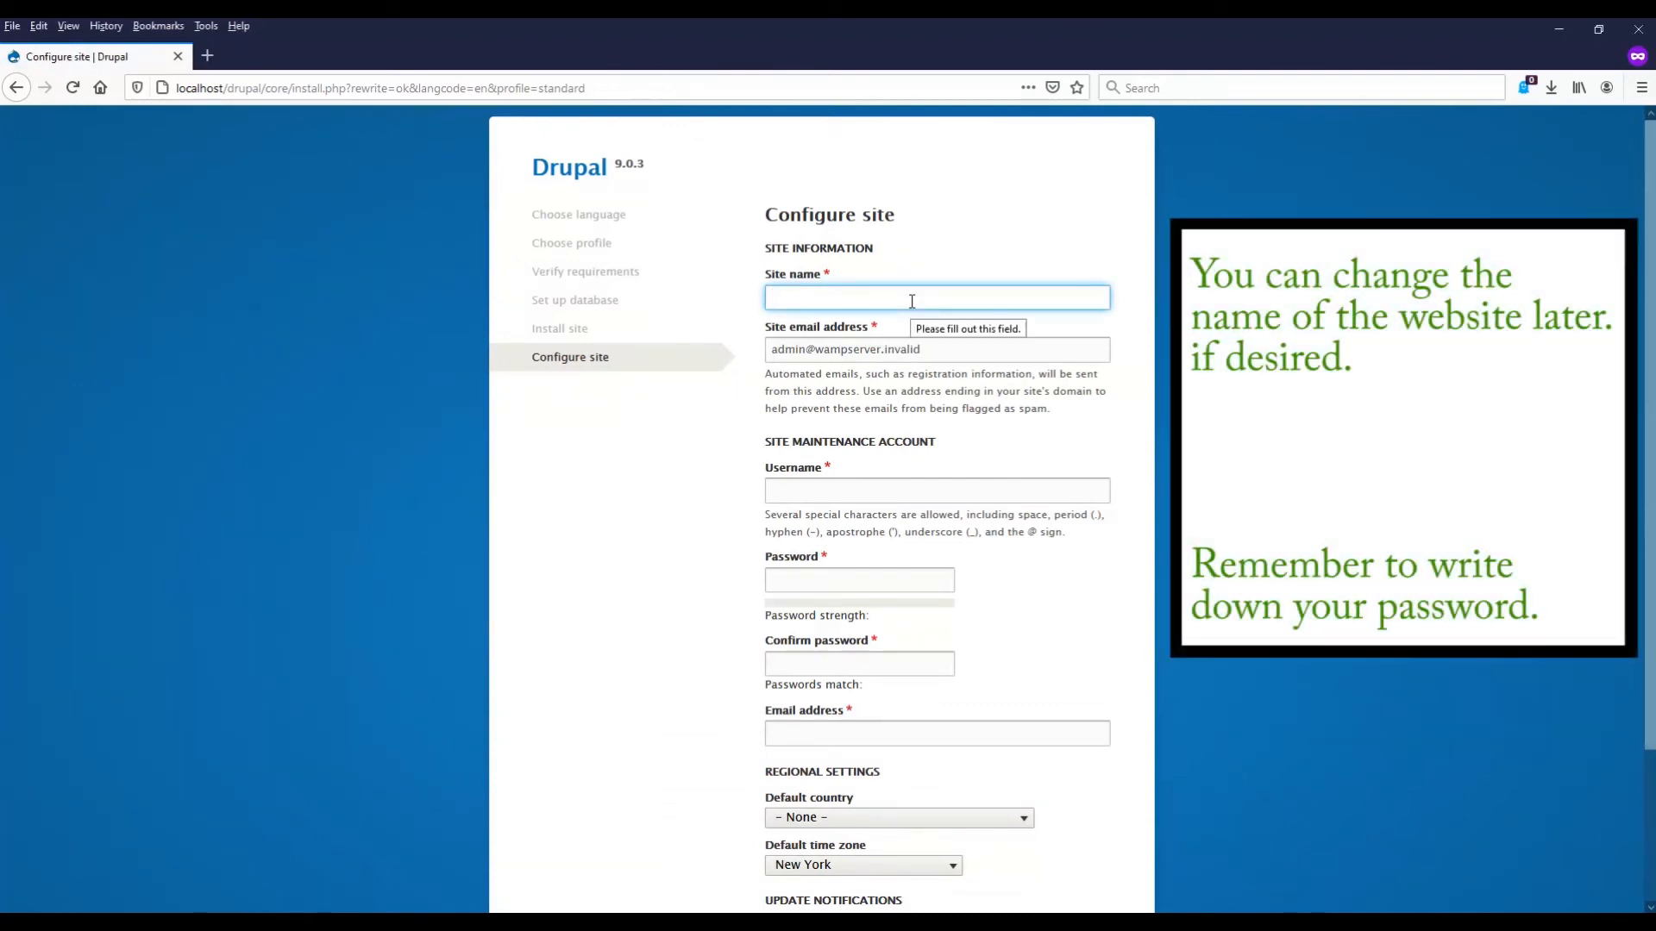
pyautogui.write('Test Site 2')
pyautogui.click(1144, 341)
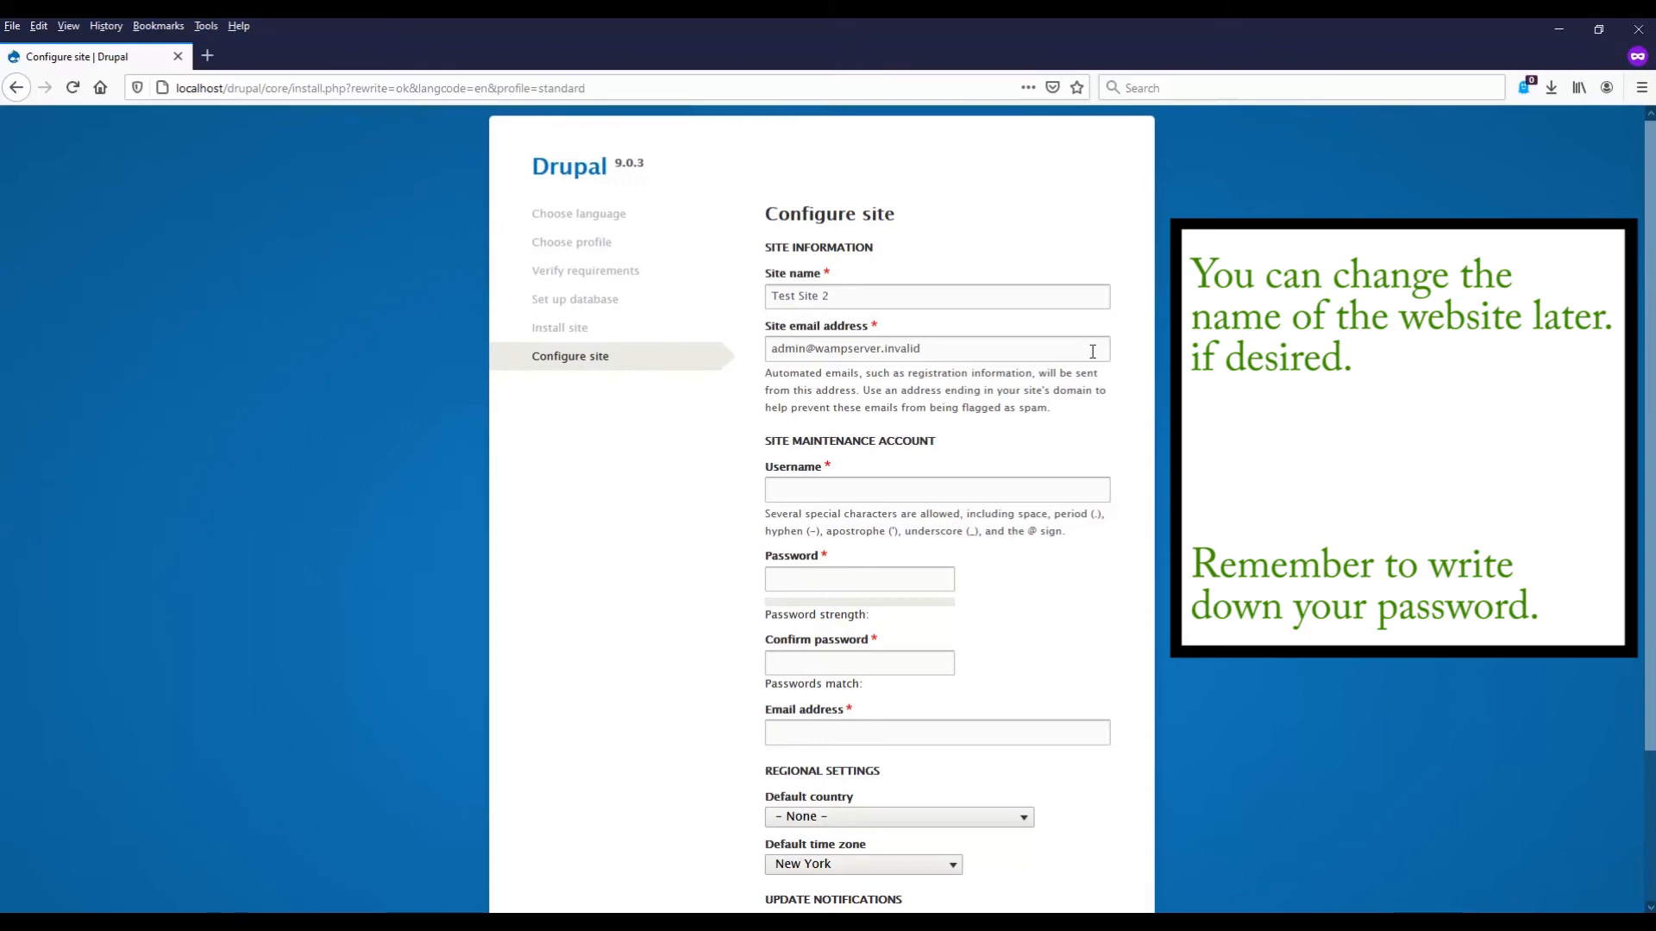
# Enter the maintenance account username and paste the password into both password fields.
pyautogui.scroll(-3, 1095, 373)
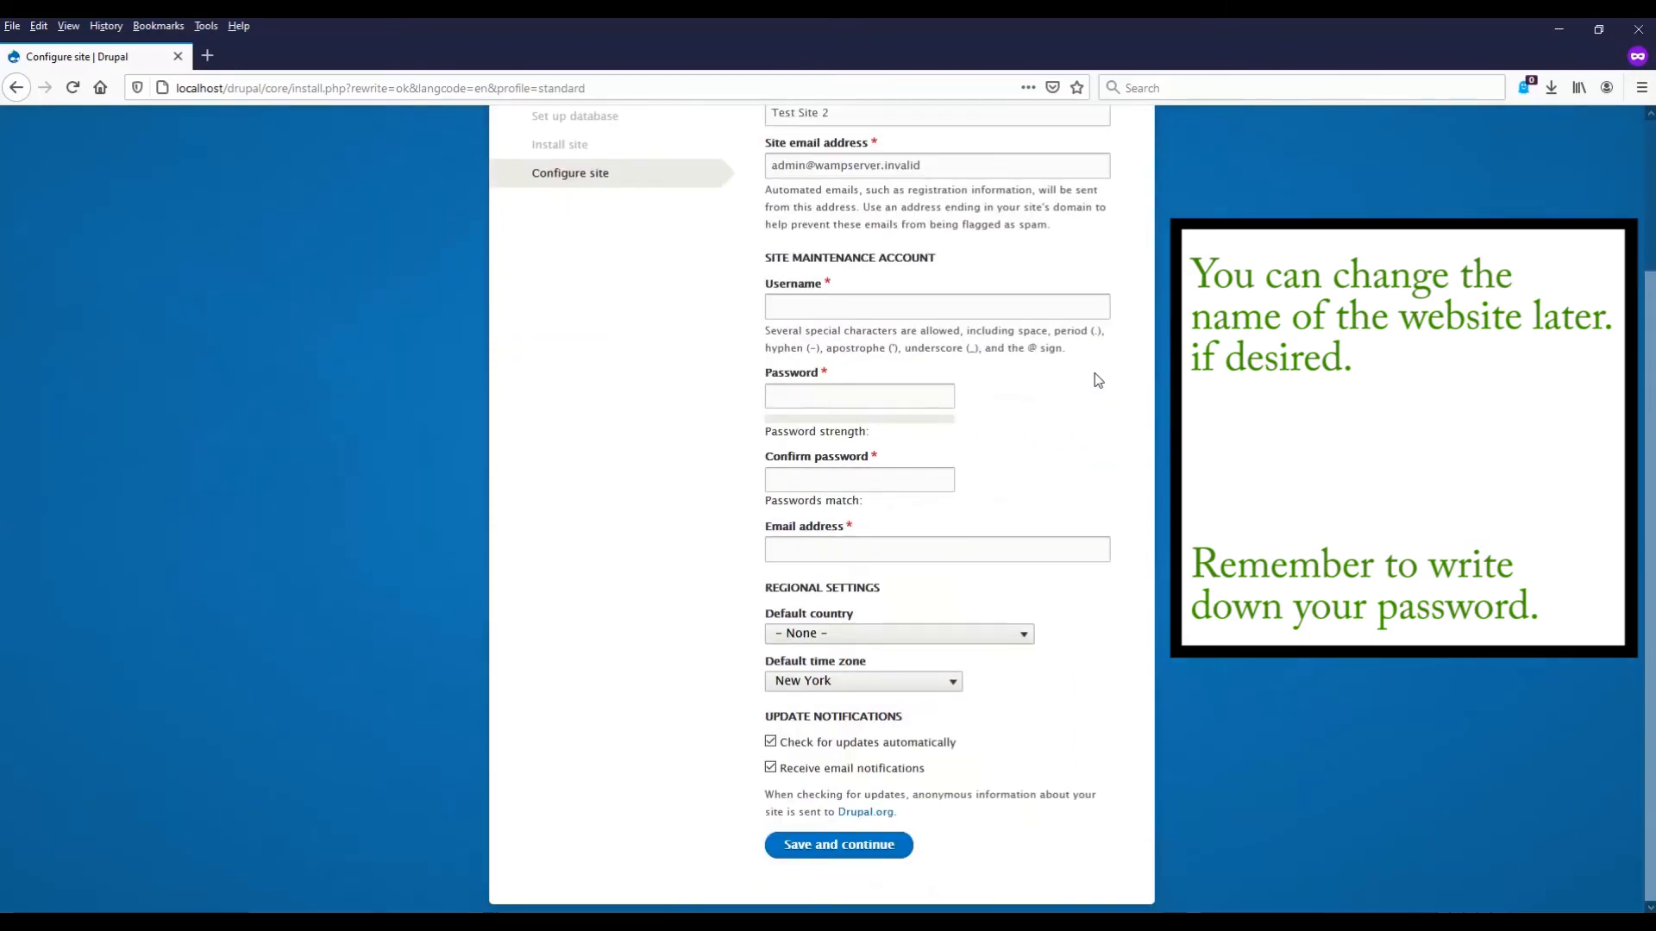
pyautogui.click(1034, 312)
pyautogui.write('adminTimothy')
pyautogui.click(888, 406)
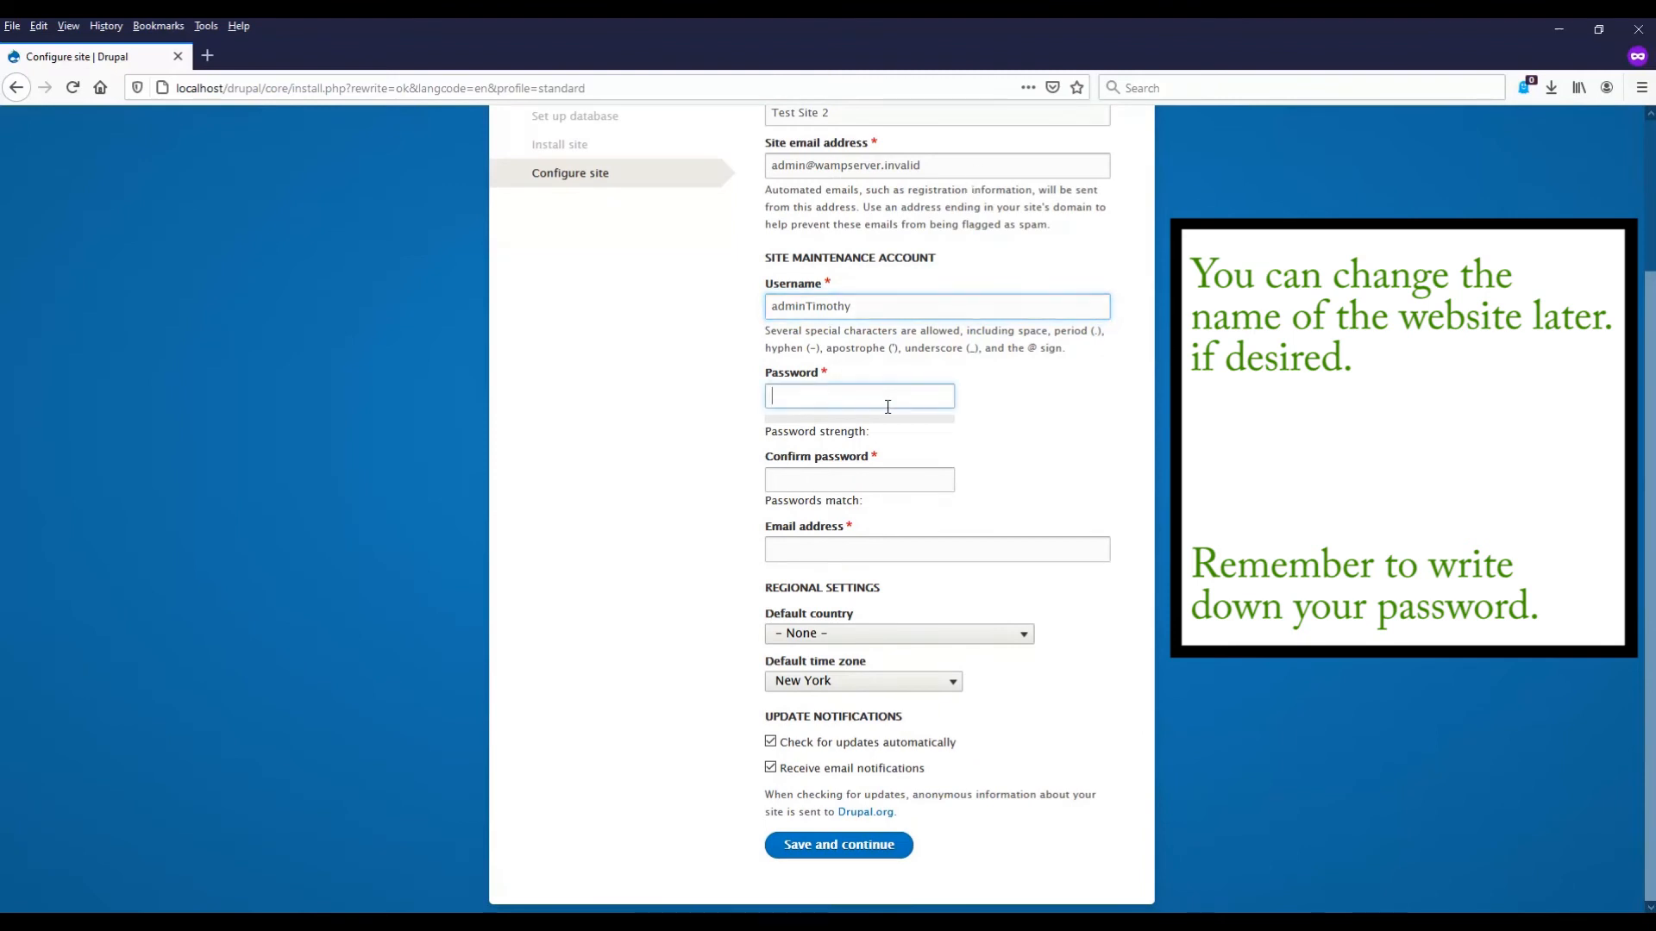
pyautogui.hotkey('ctrl', 'v')
pyautogui.click(939, 479)
pyautogui.hotkey('ctrl', 'v')
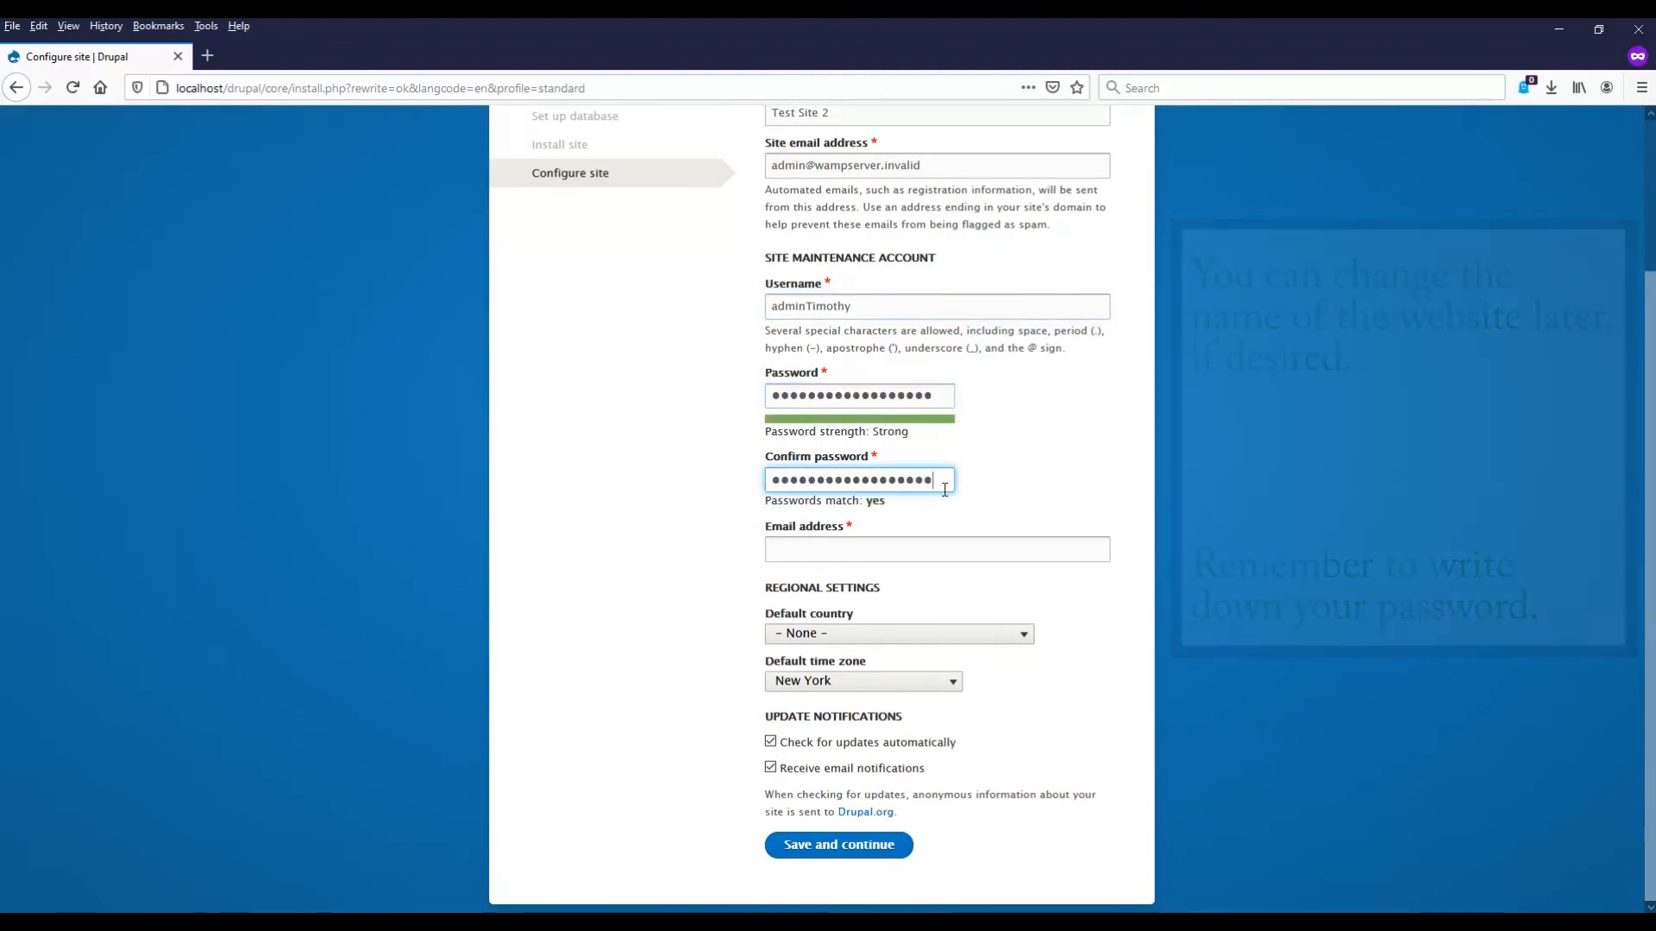
pyautogui.click(979, 557)
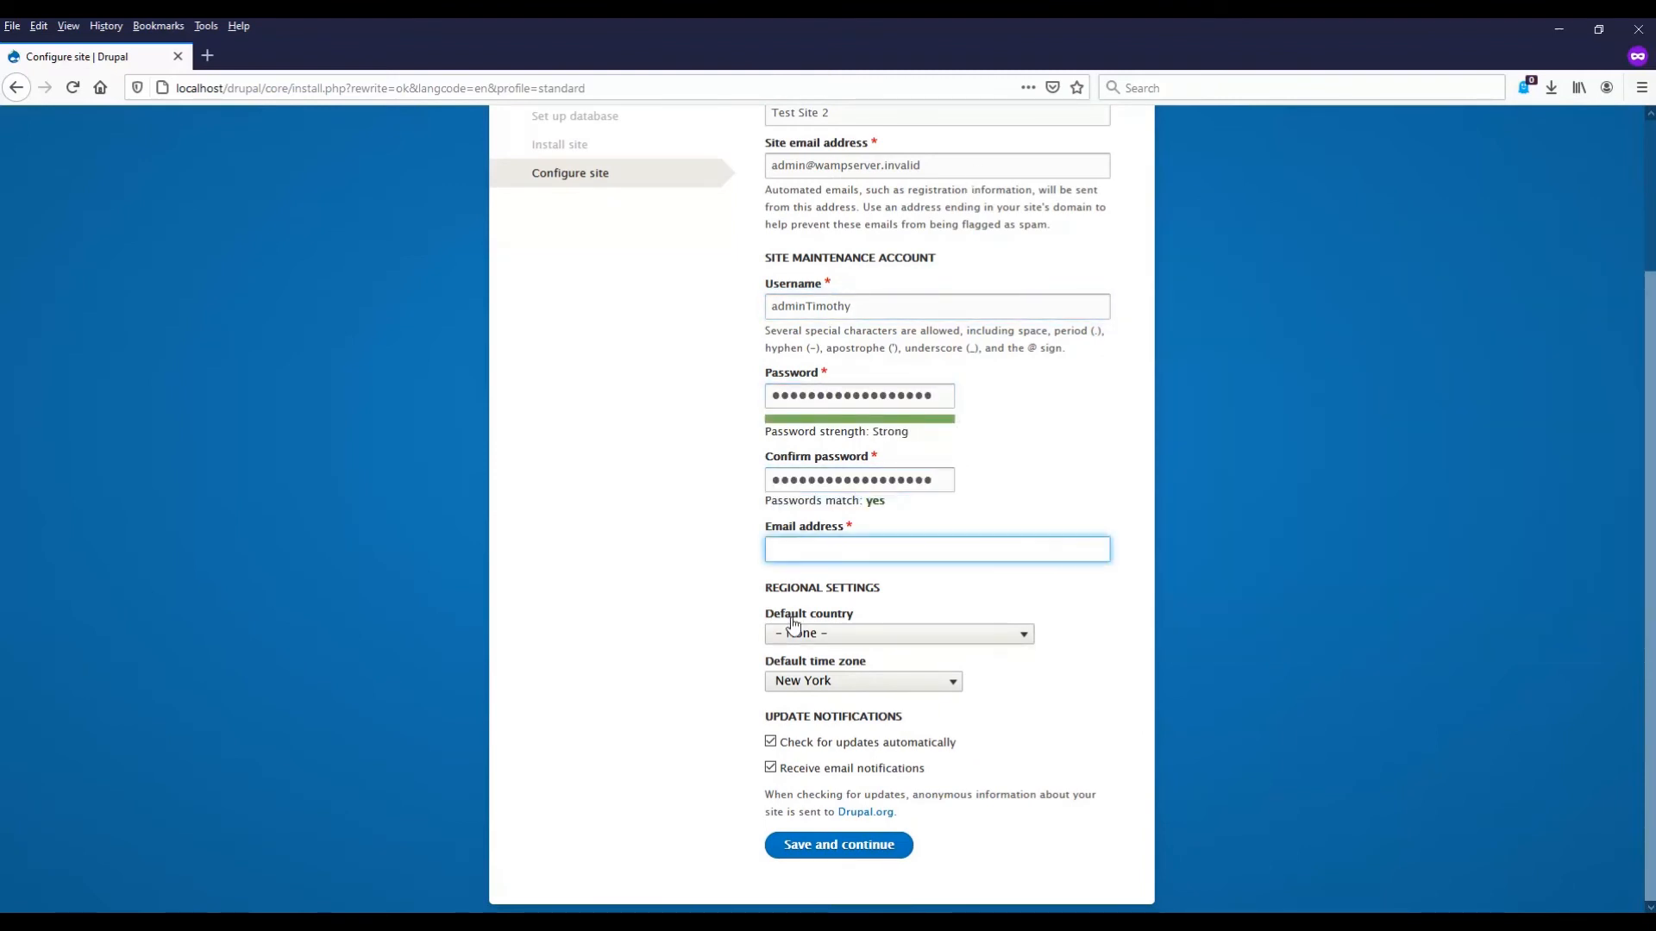
# Set the default country to United States.
pyautogui.click(897, 638)
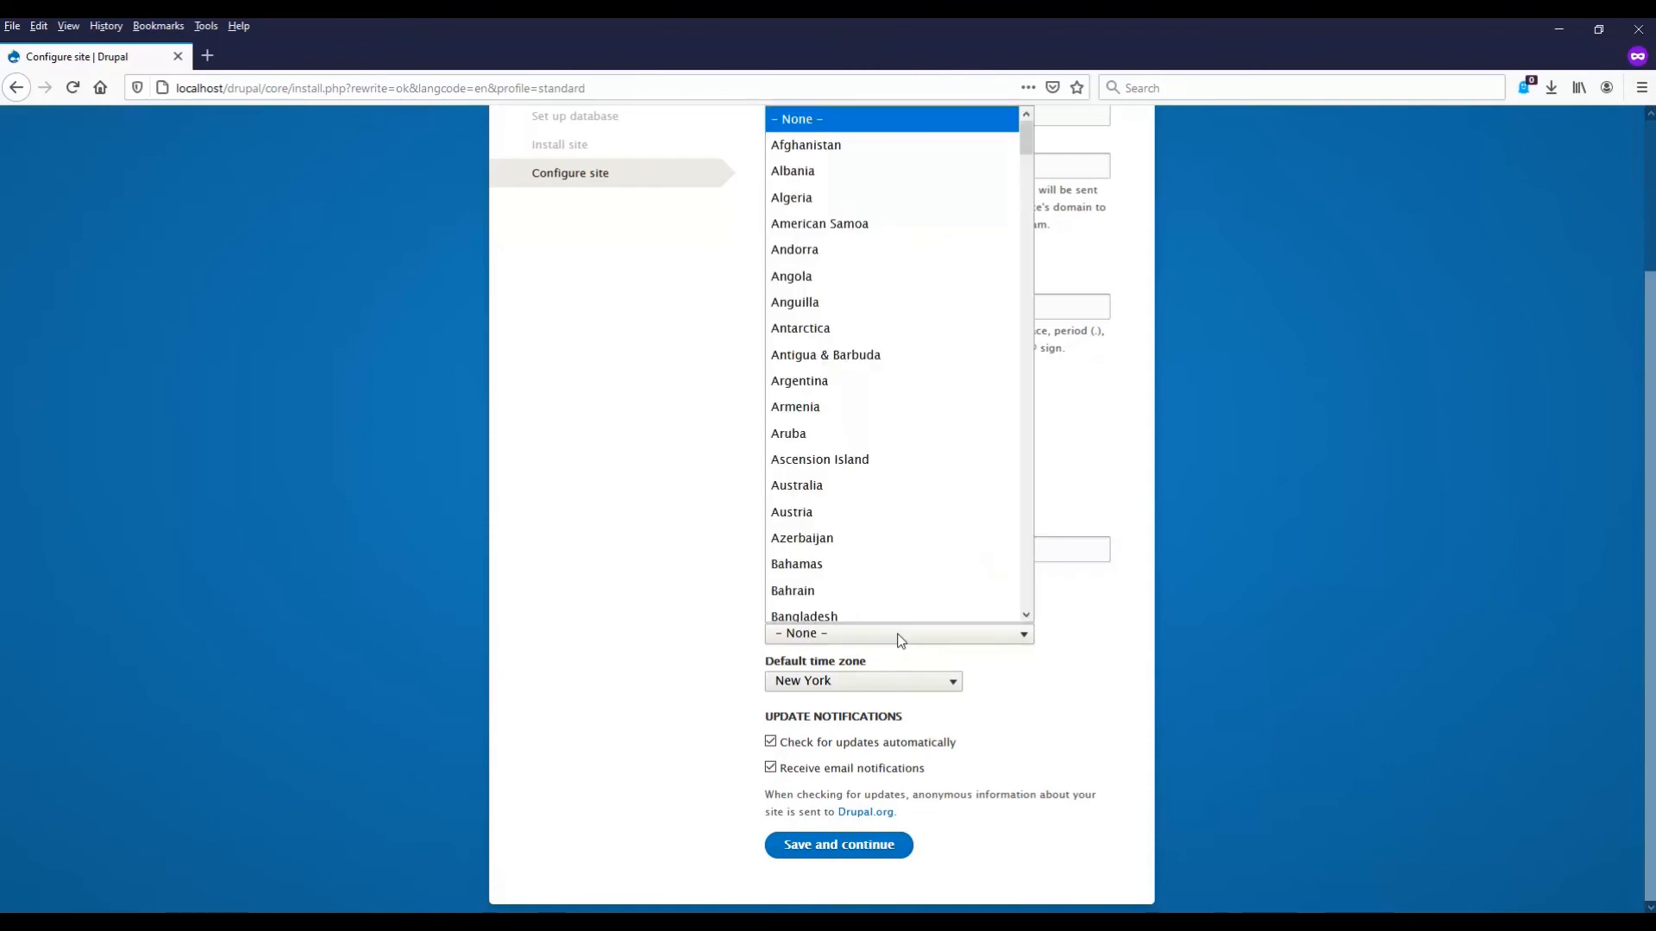
pyautogui.moveTo(1027, 142); pyautogui.dragTo(1049, 582)
pyautogui.click(945, 354)
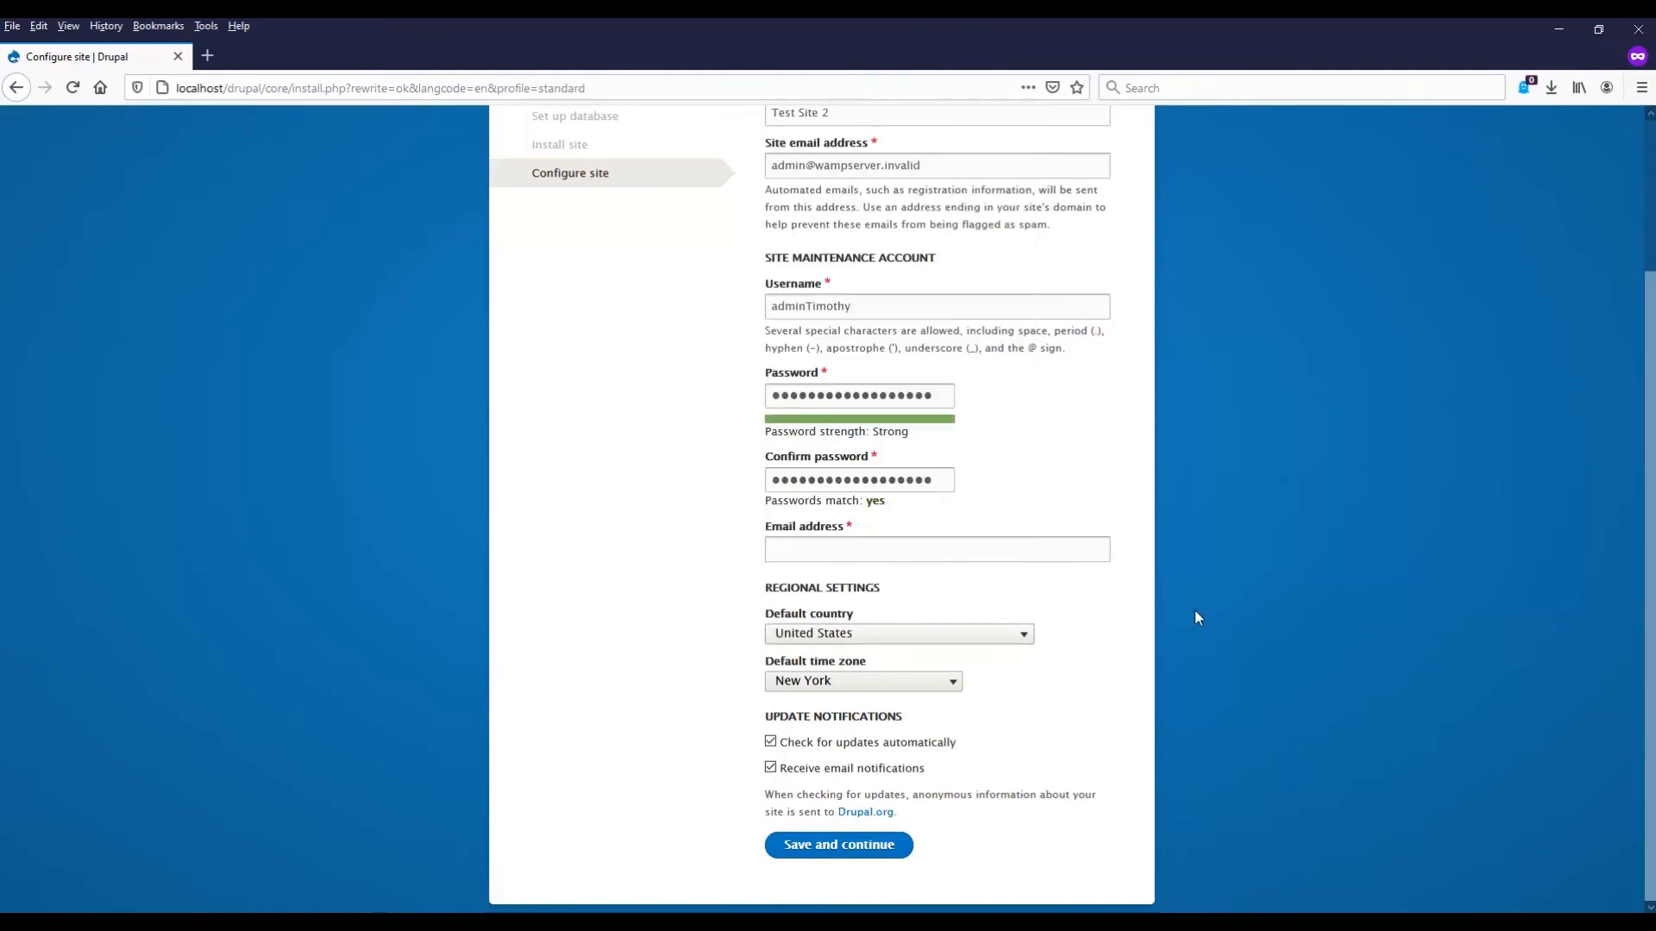